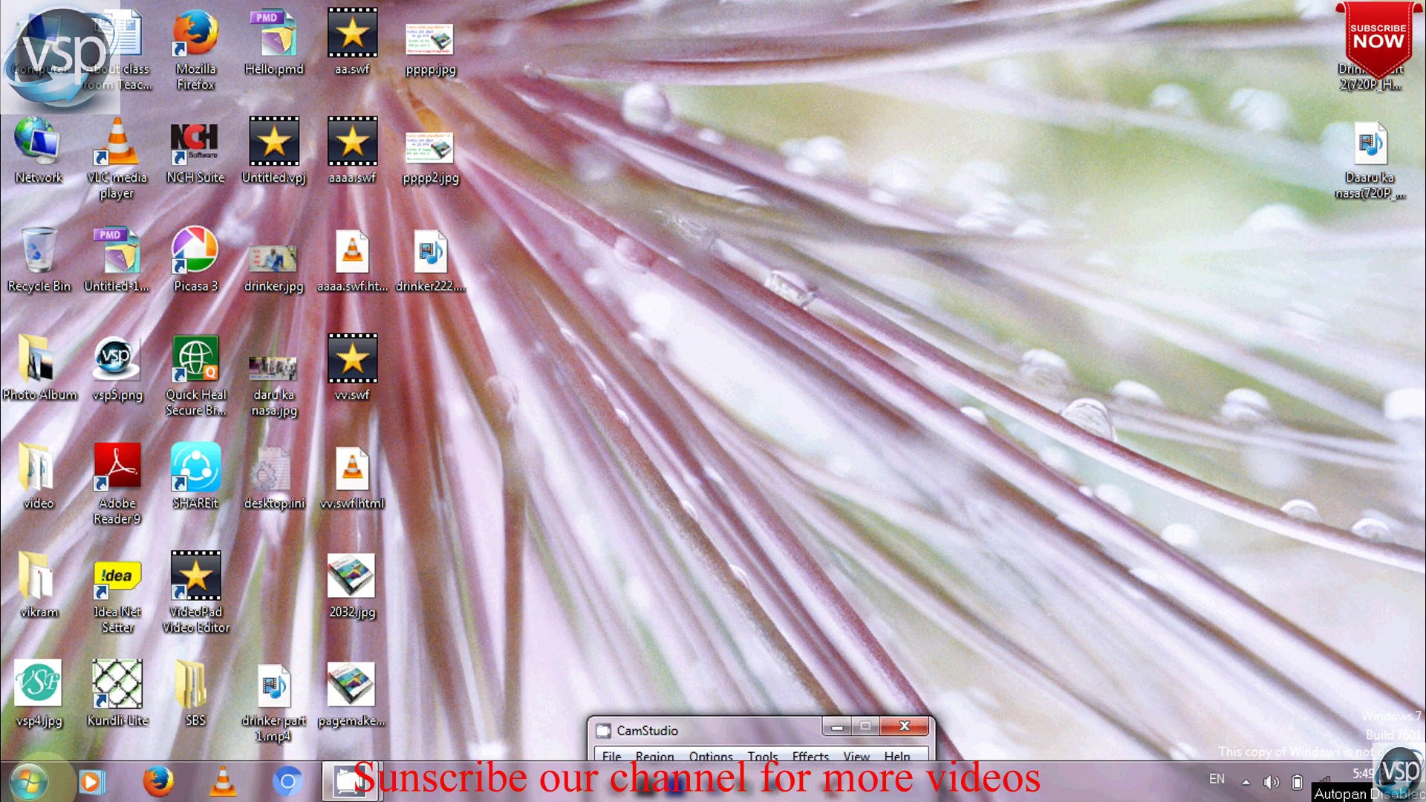
Open the Windows 7 Start menu from the taskbar's Start button
click(29, 780)
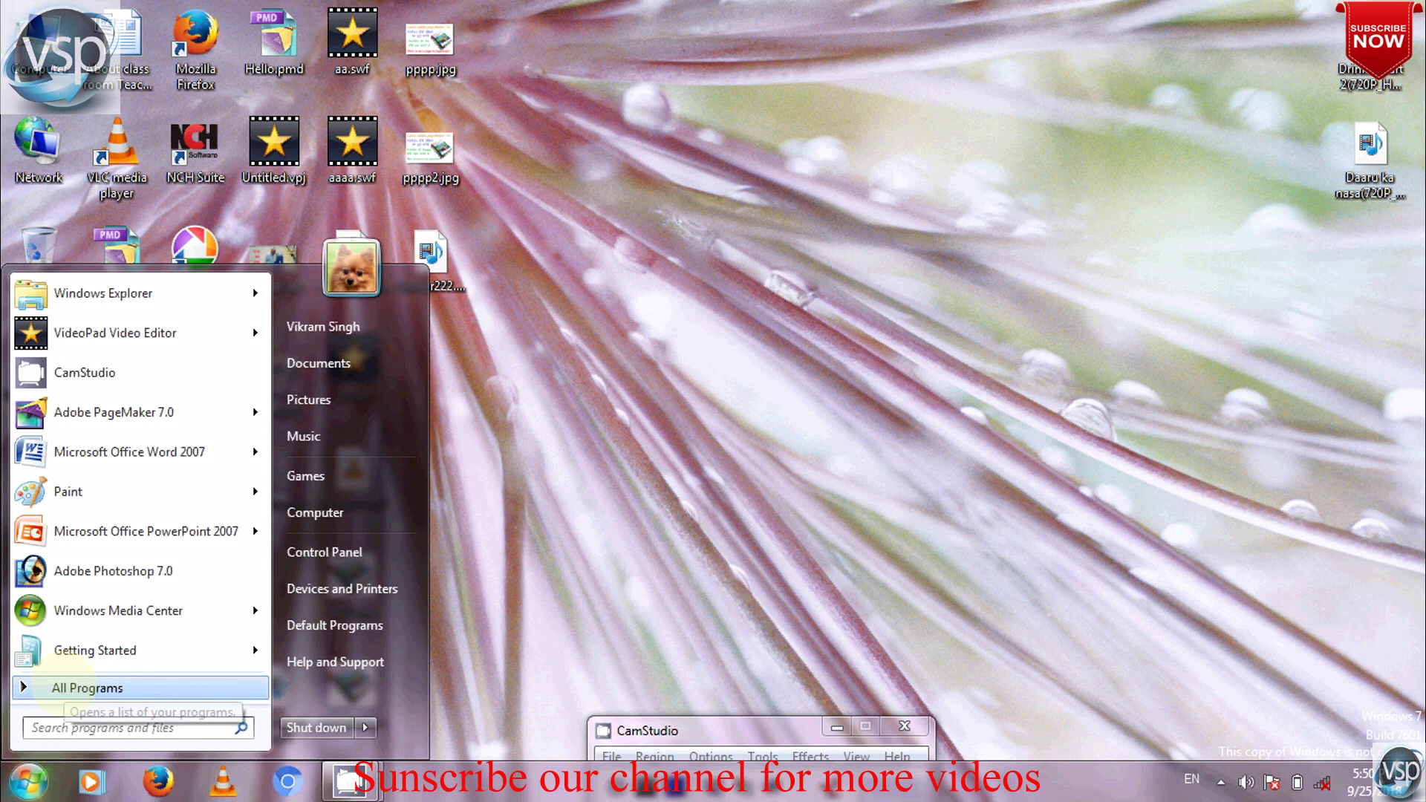
Launch Microsoft Office Excel 2007 from All Programs > Microsoft Office
click(65, 691)
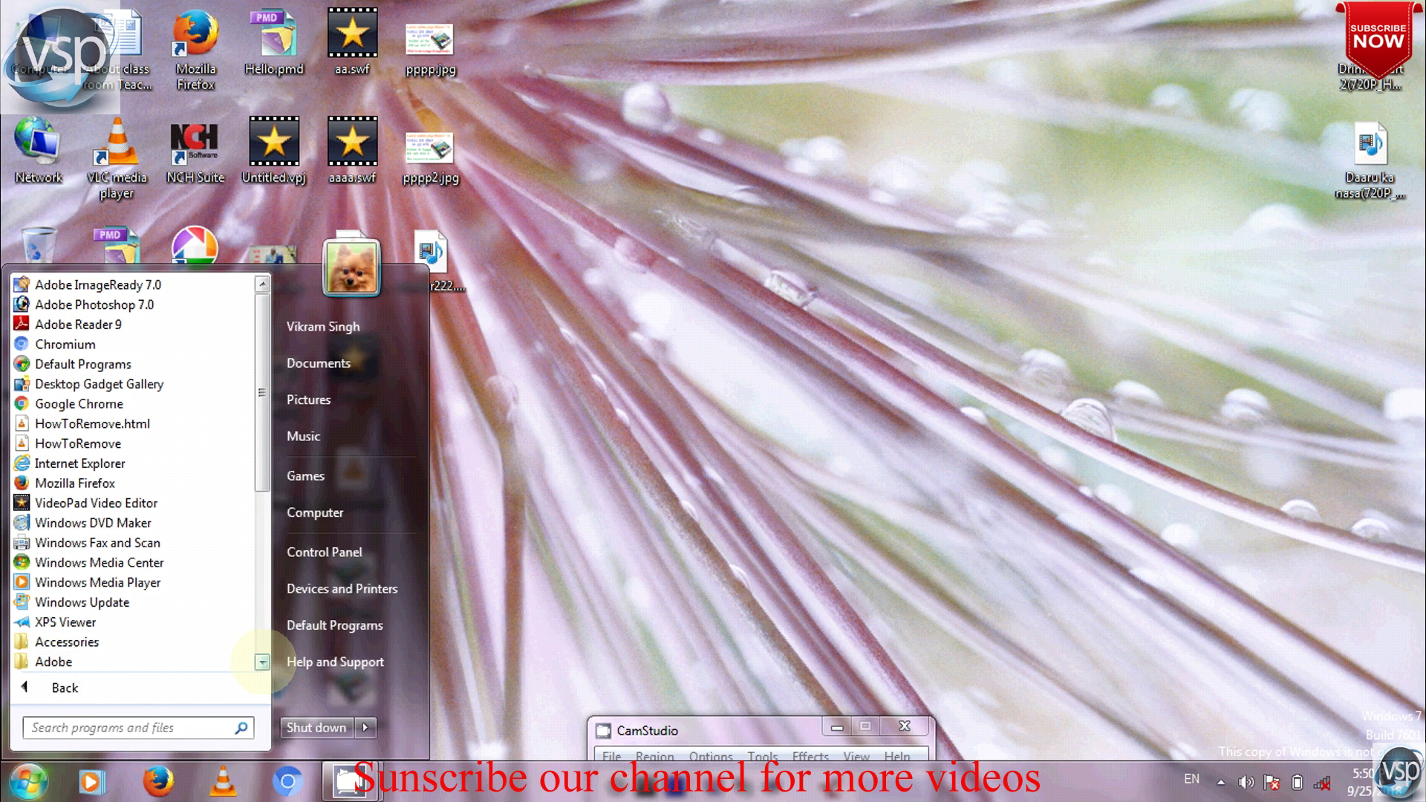
click(262, 662)
click(261, 661)
click(261, 662)
click(261, 662)
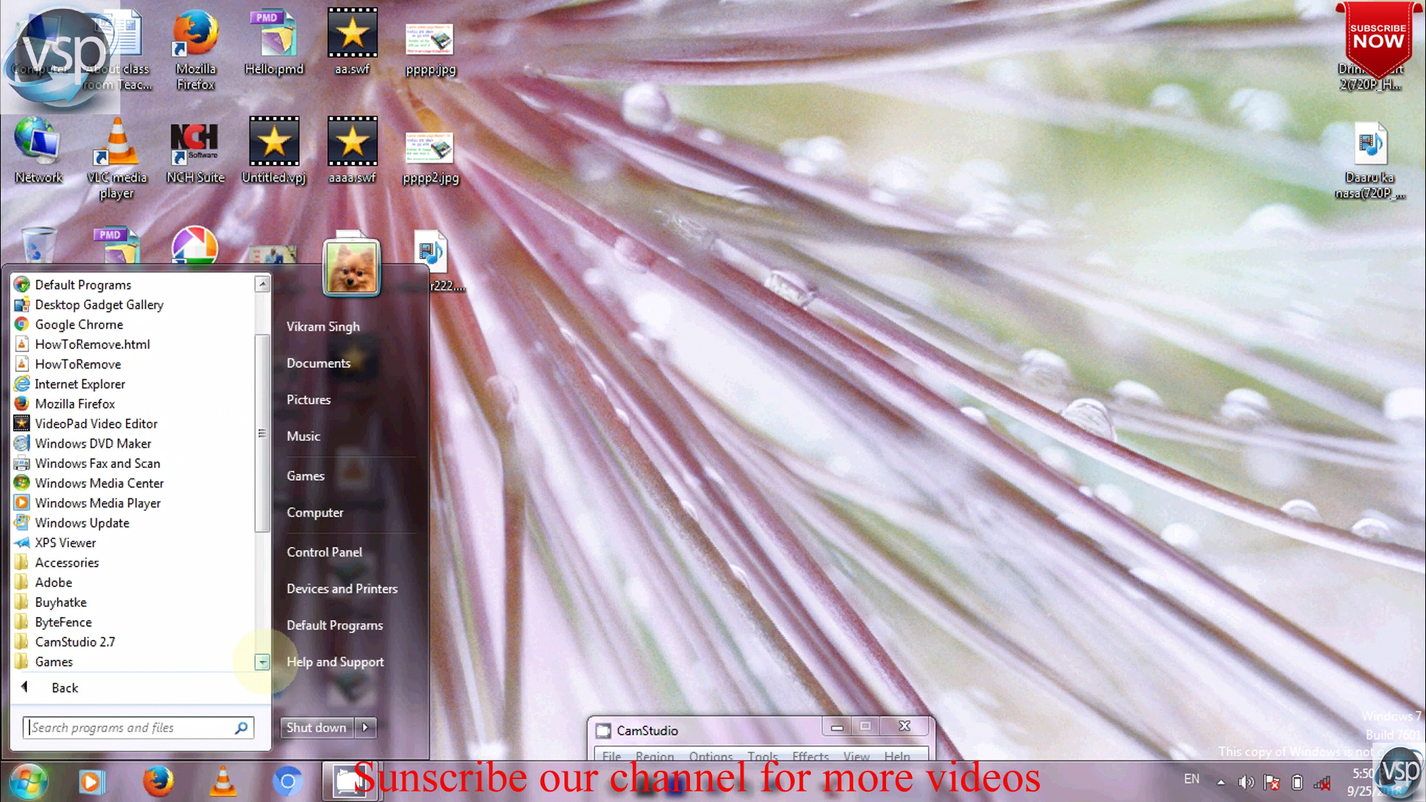
click(261, 662)
click(261, 662)
click(262, 662)
click(262, 662)
click(261, 662)
click(262, 662)
click(262, 662)
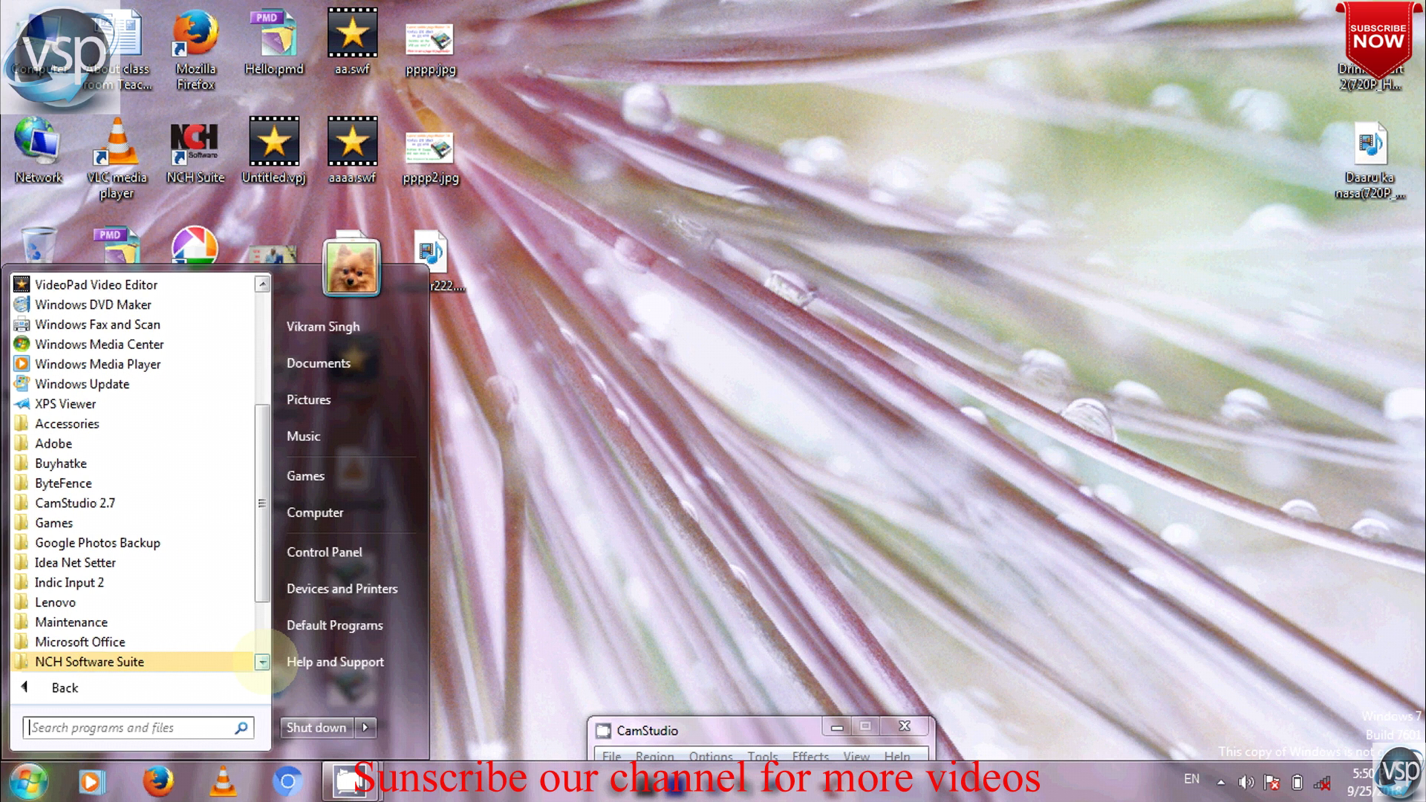
click(189, 642)
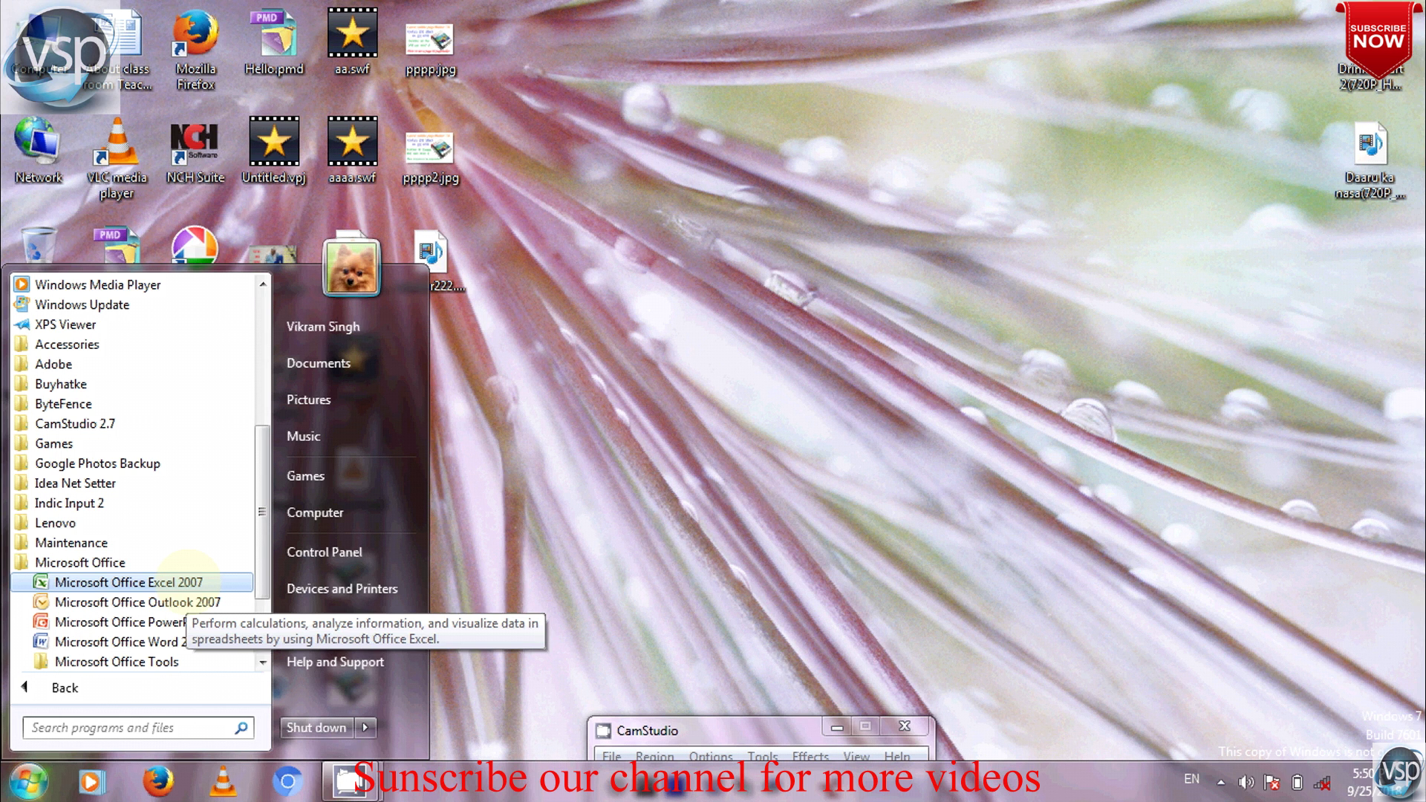
click(182, 583)
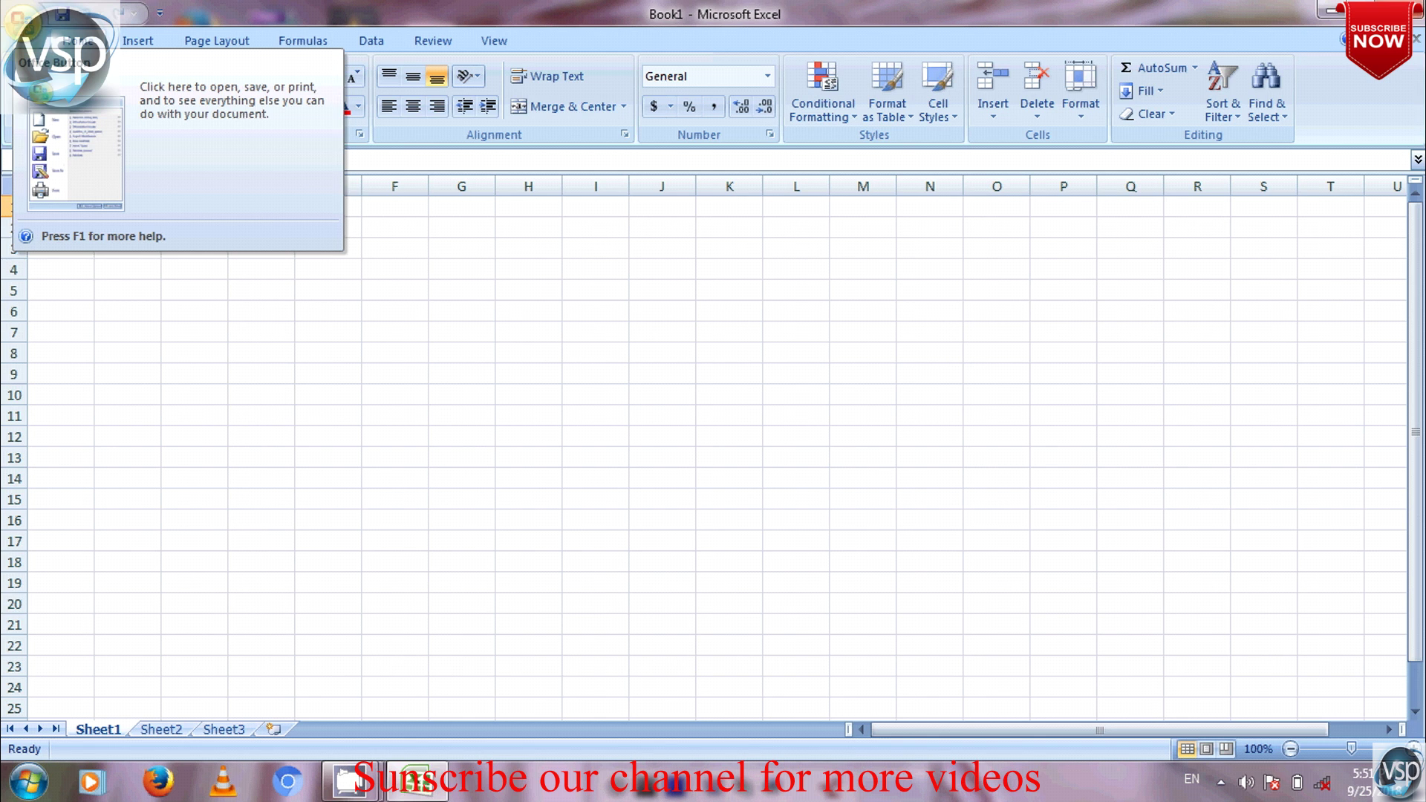
Open the Office button menu for the blank Book1 workbook
click(33, 33)
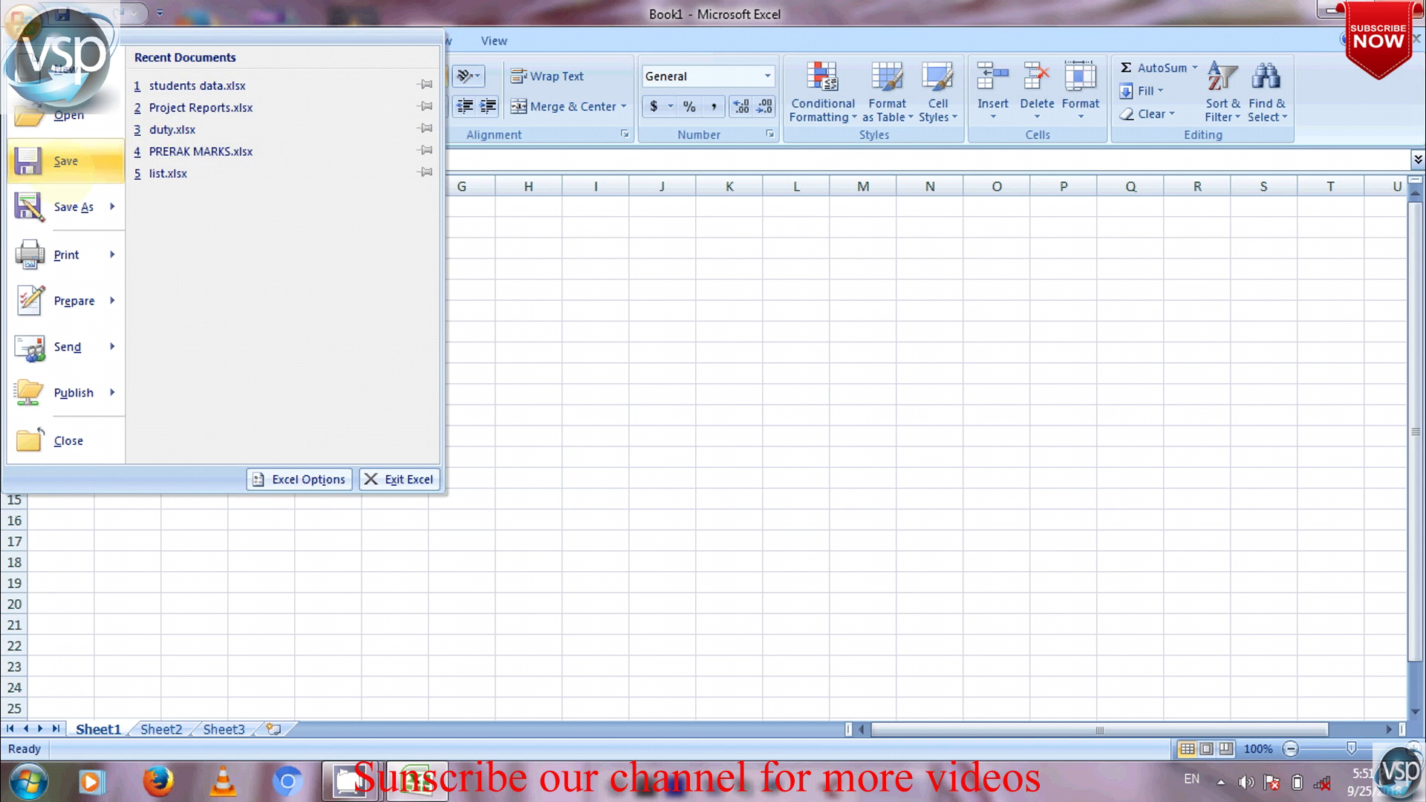
mouse_move(69, 207)
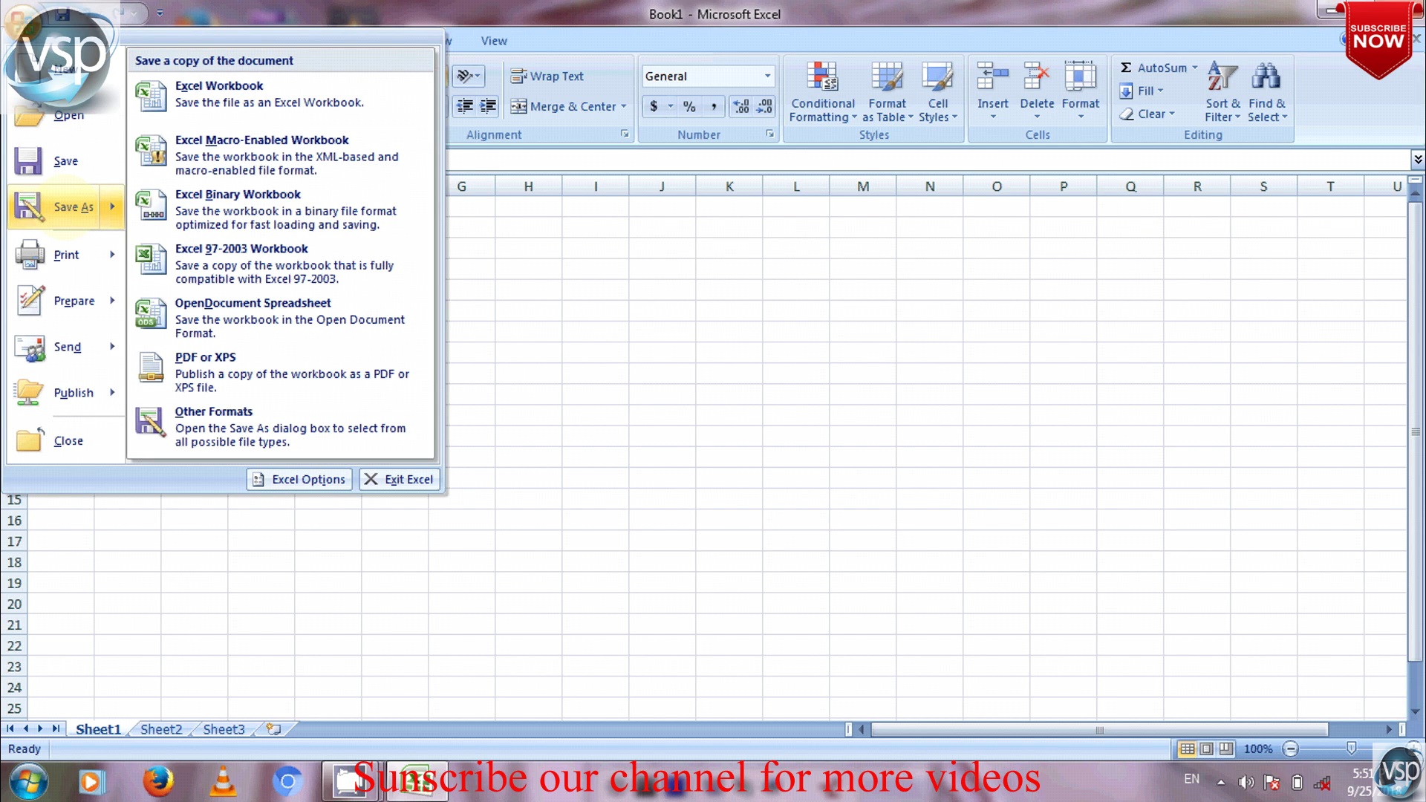
Save the workbook as Book1.xlsx inside the user's named folder on the Desktop
key(Escape)
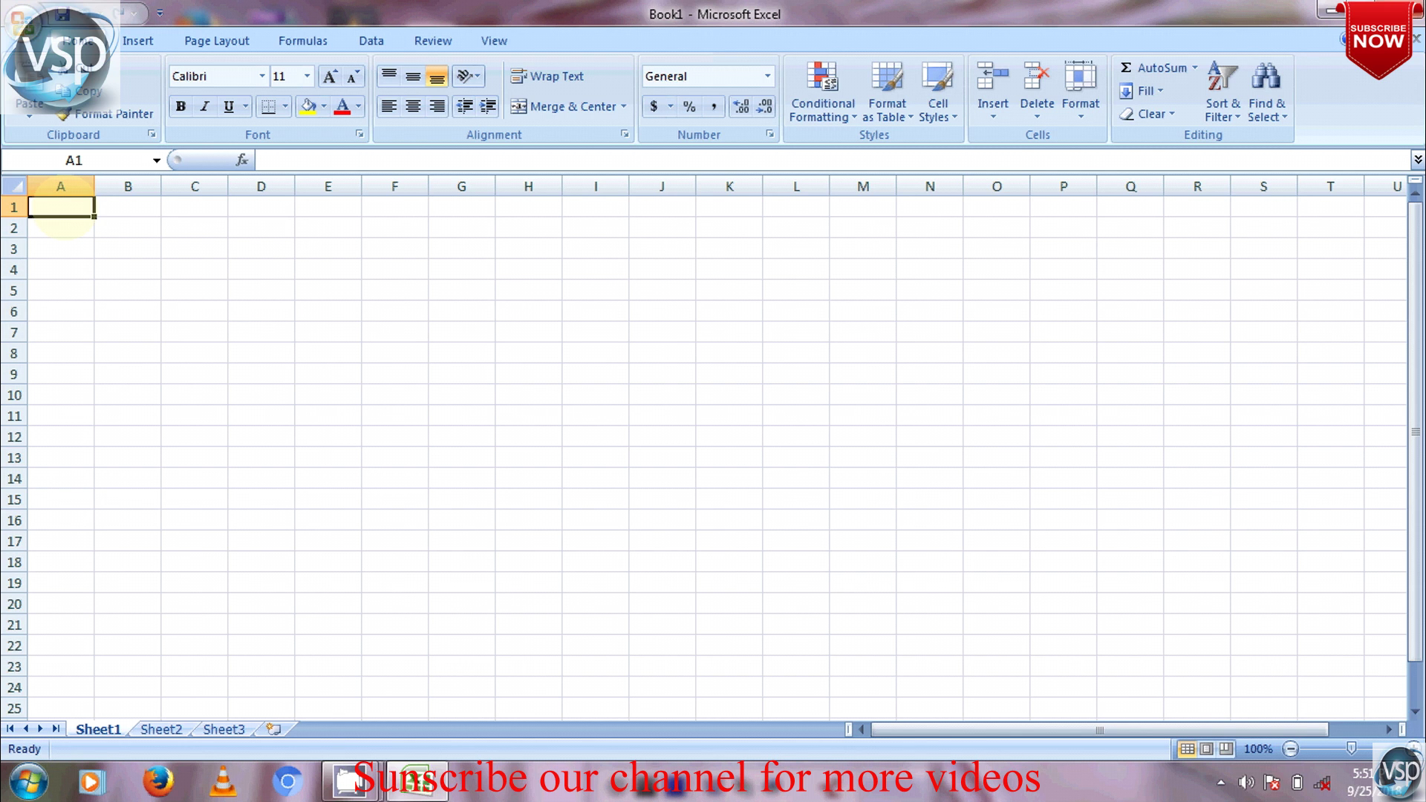
key(F12)
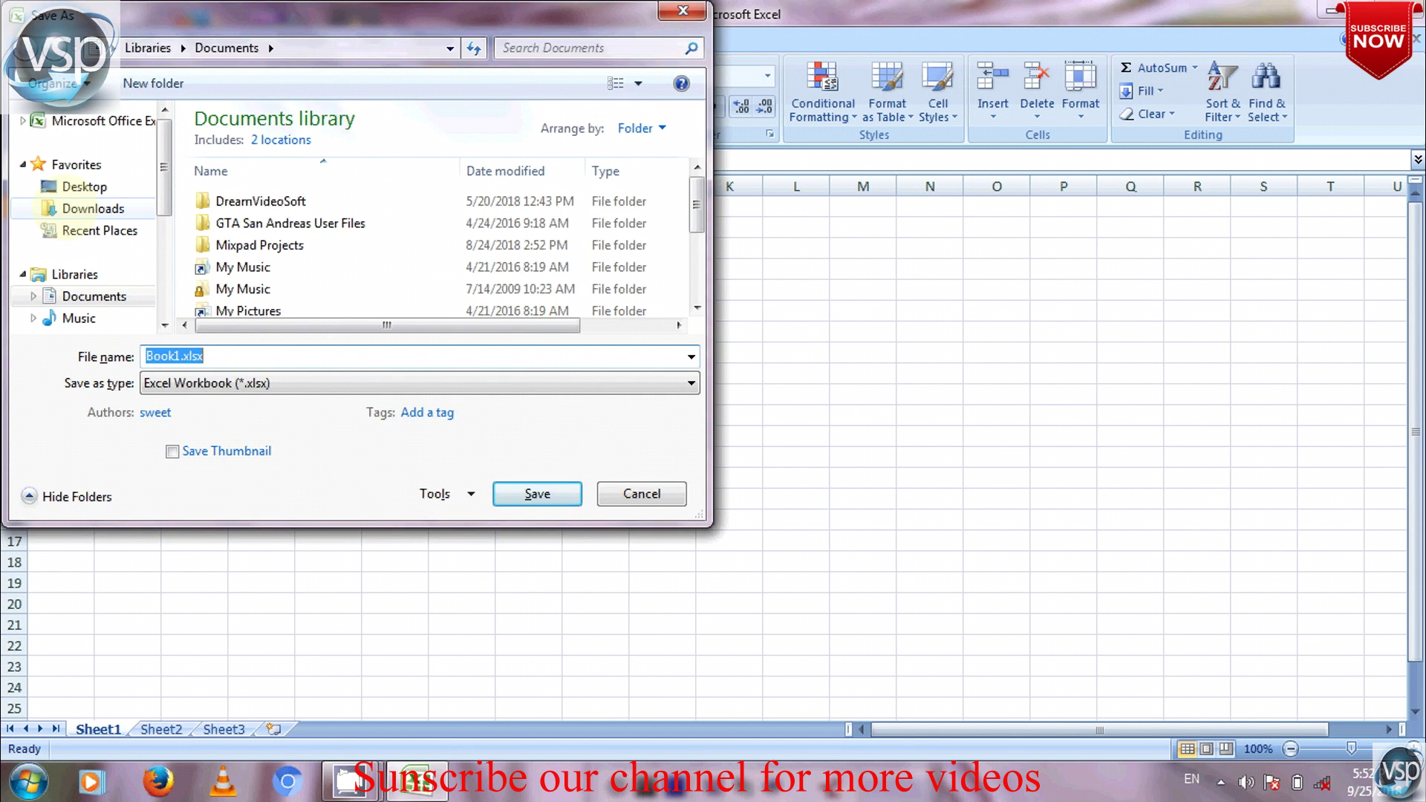
scroll(52, 207, down, 3)
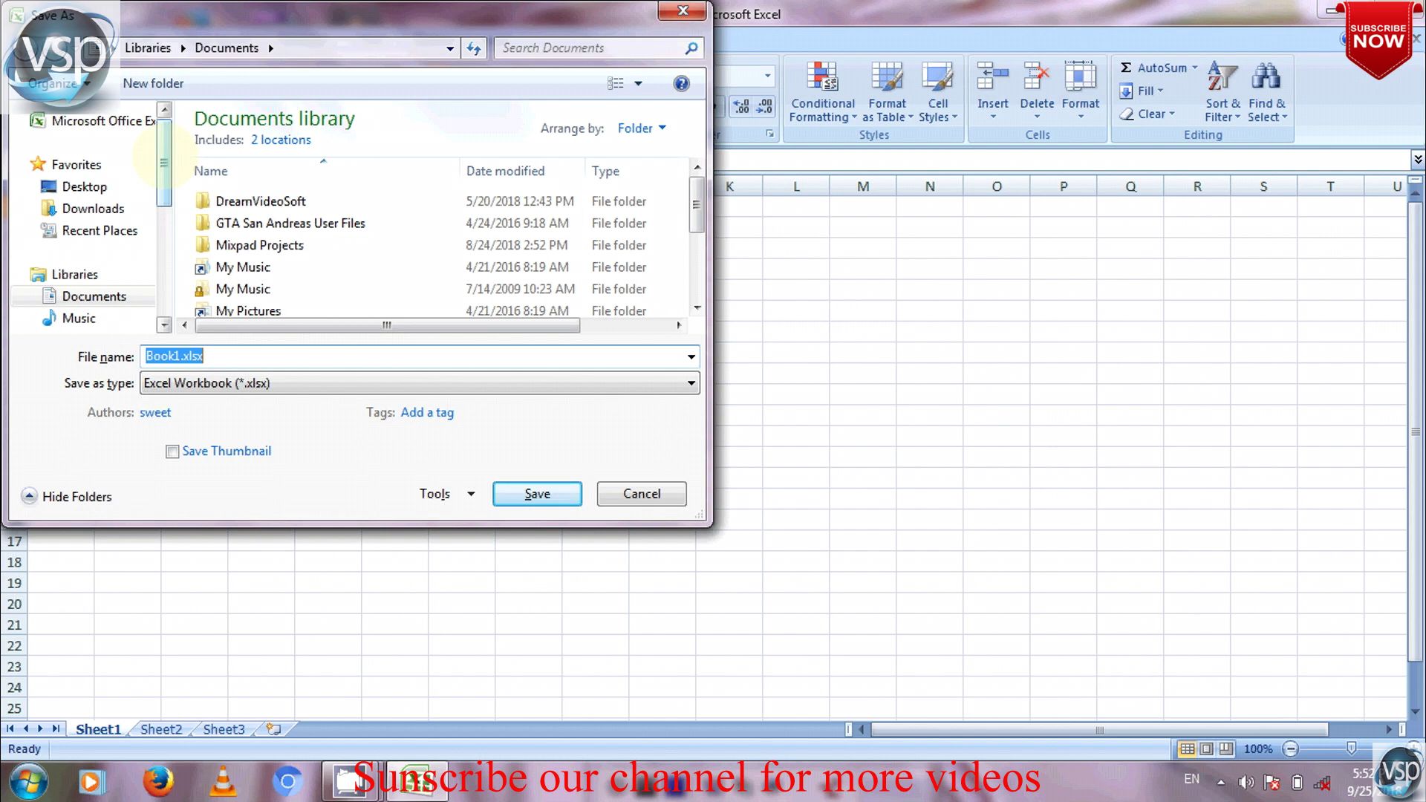
mouse_move(163, 156)
mouse_down()
mouse_move(164, 201)
mouse_move(163, 156)
mouse_up()
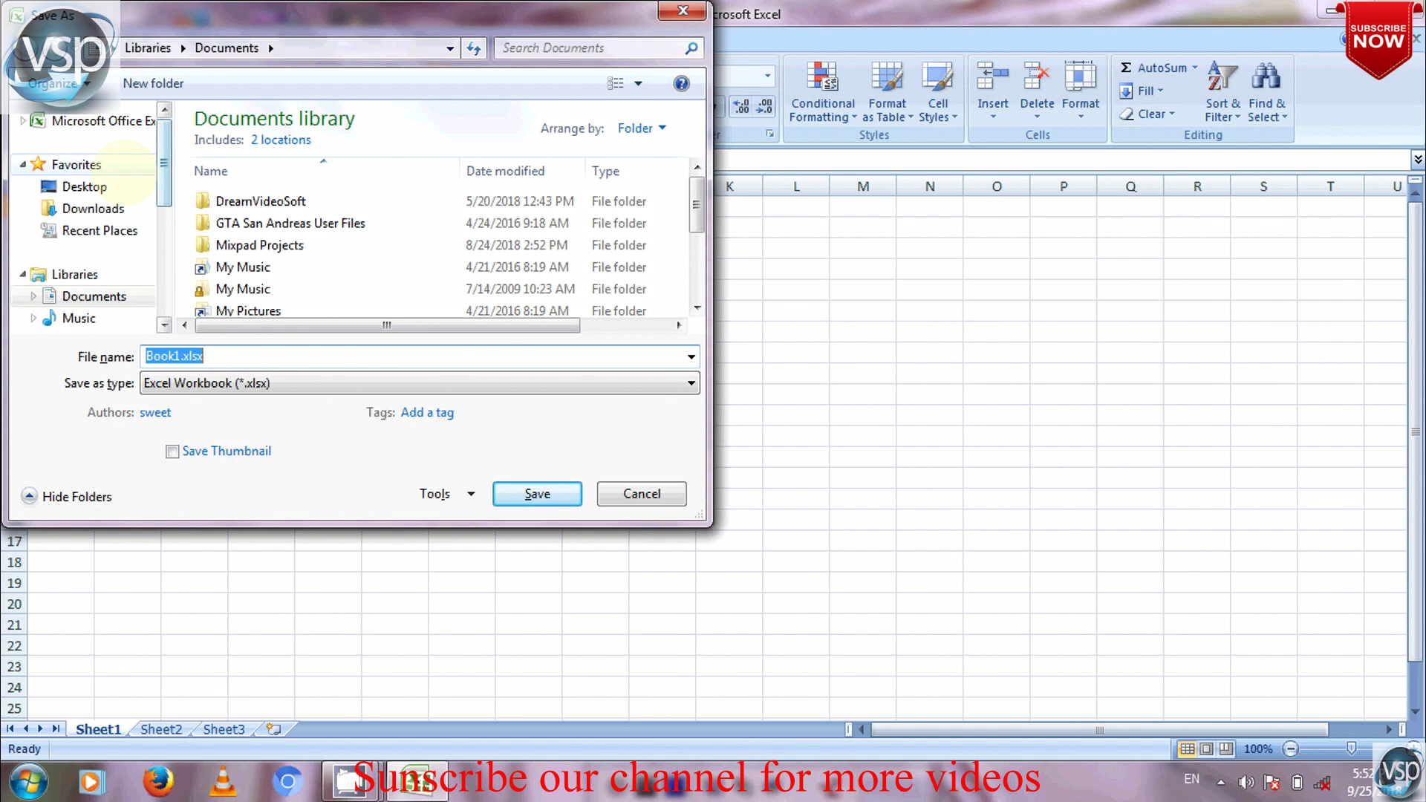
click(104, 187)
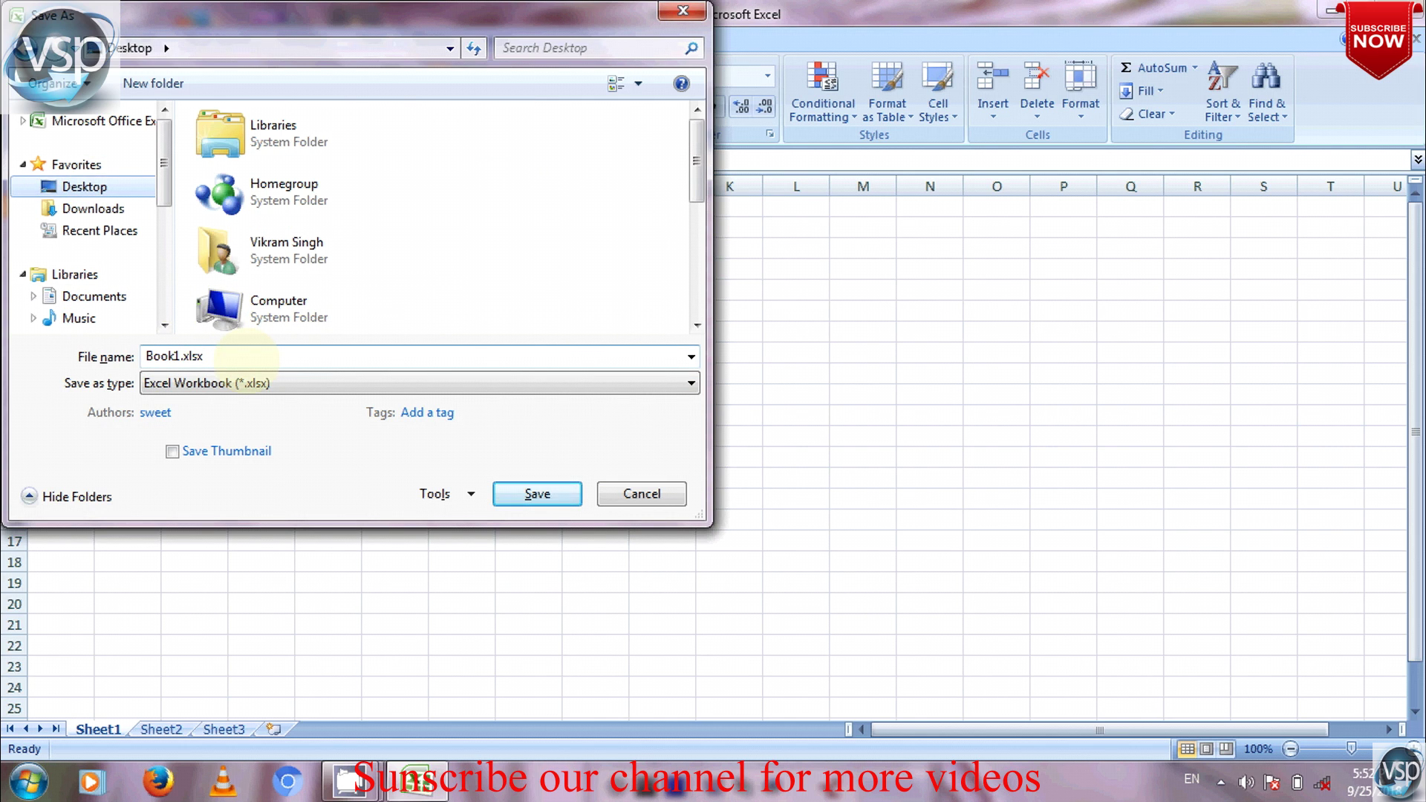
click(245, 359)
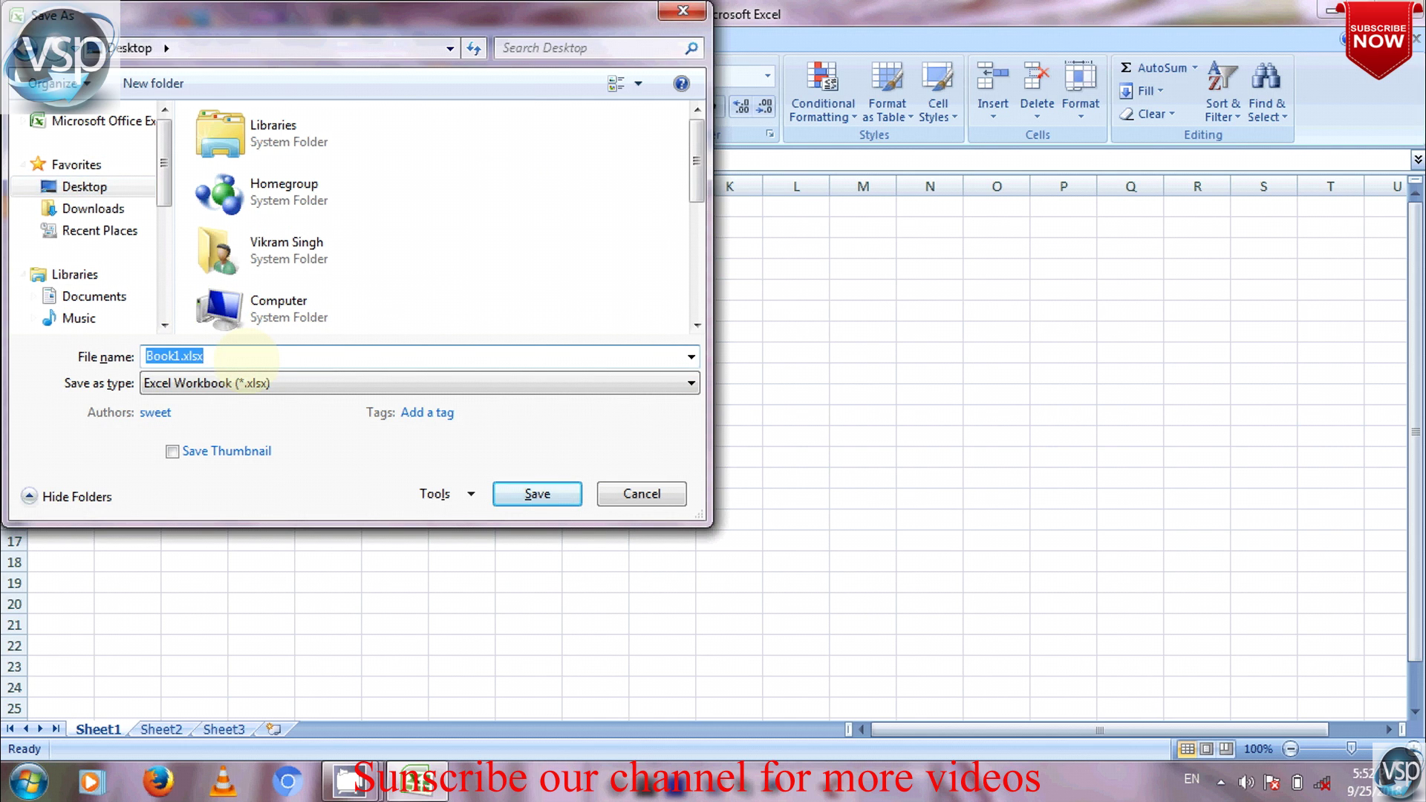
key(BackSpace)
text(vikra)
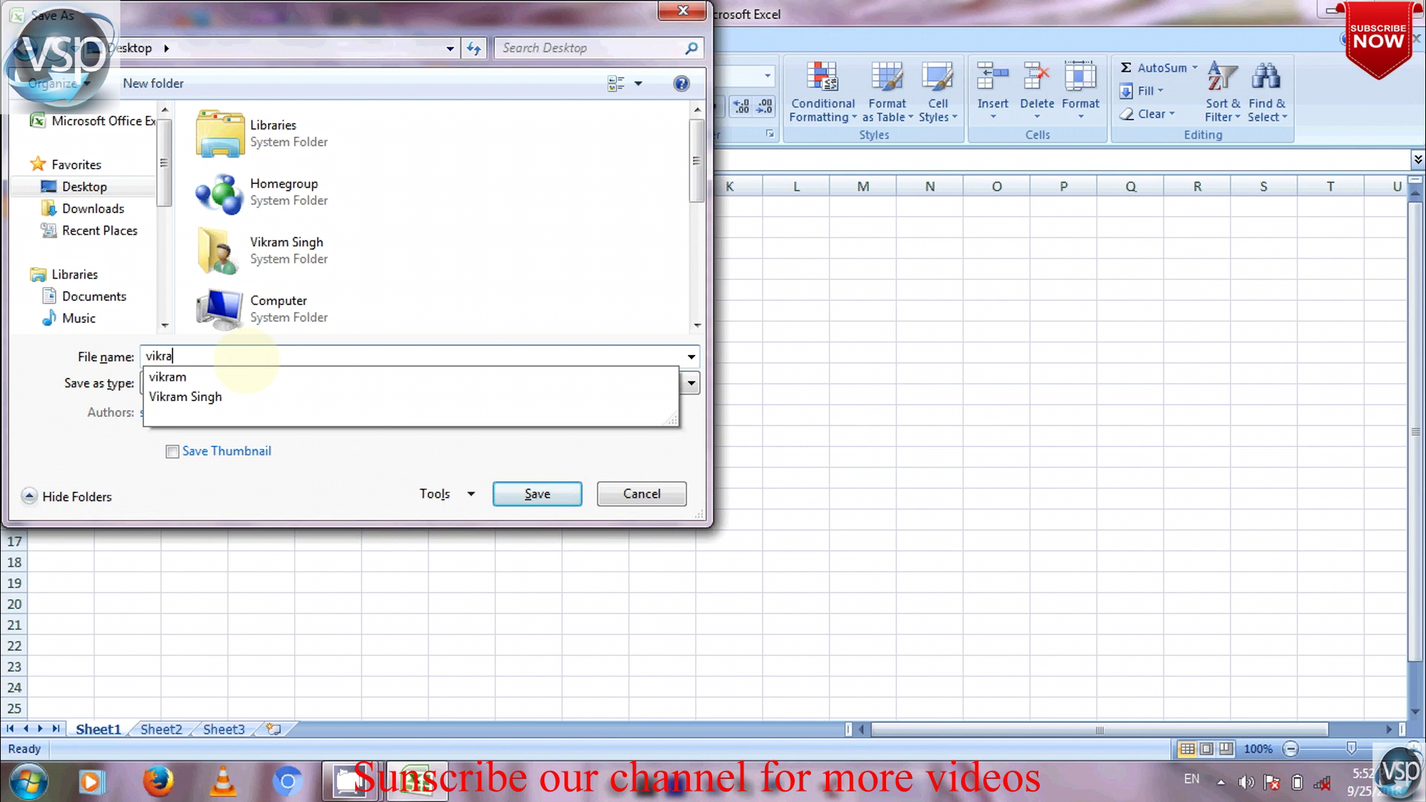
text(m)
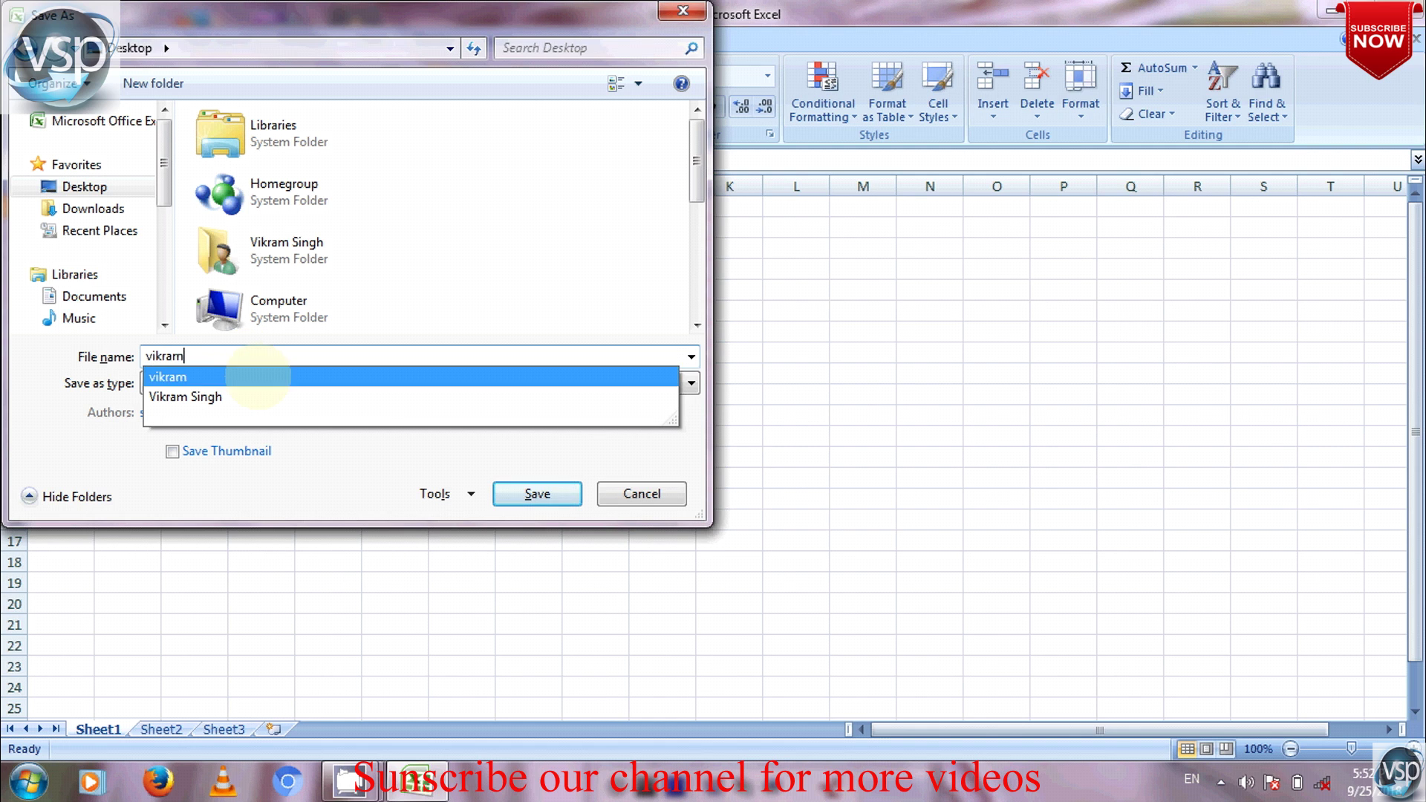
click(342, 456)
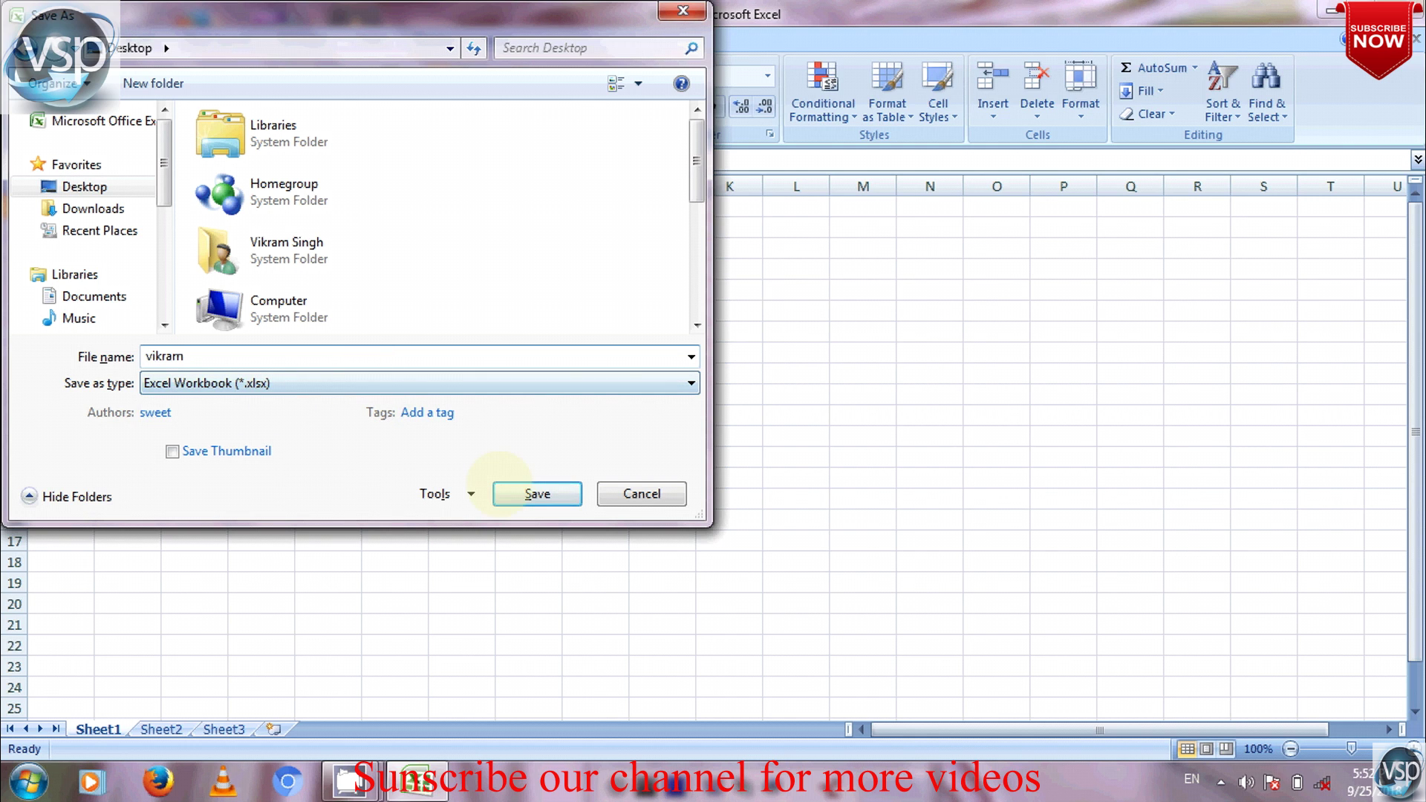
click(537, 494)
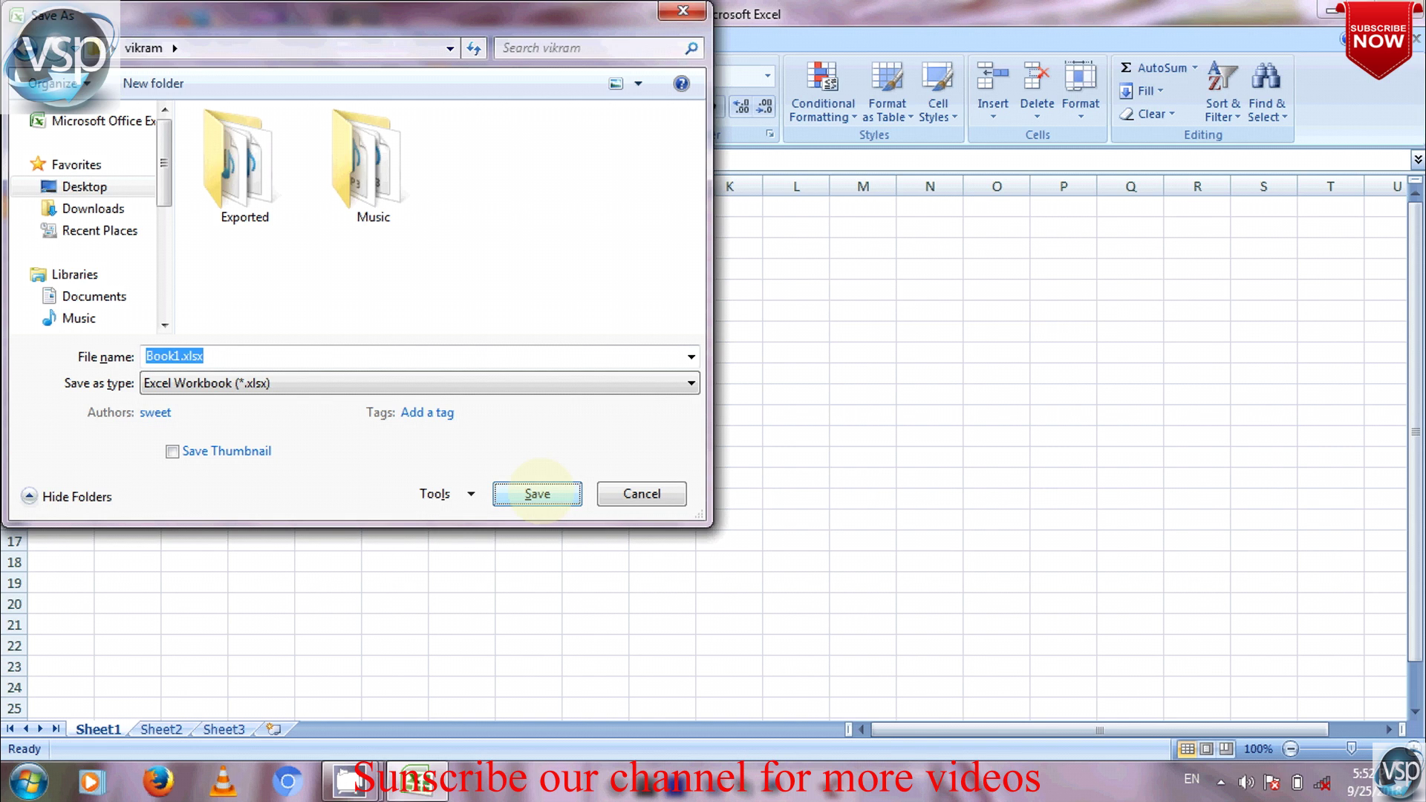
click(538, 494)
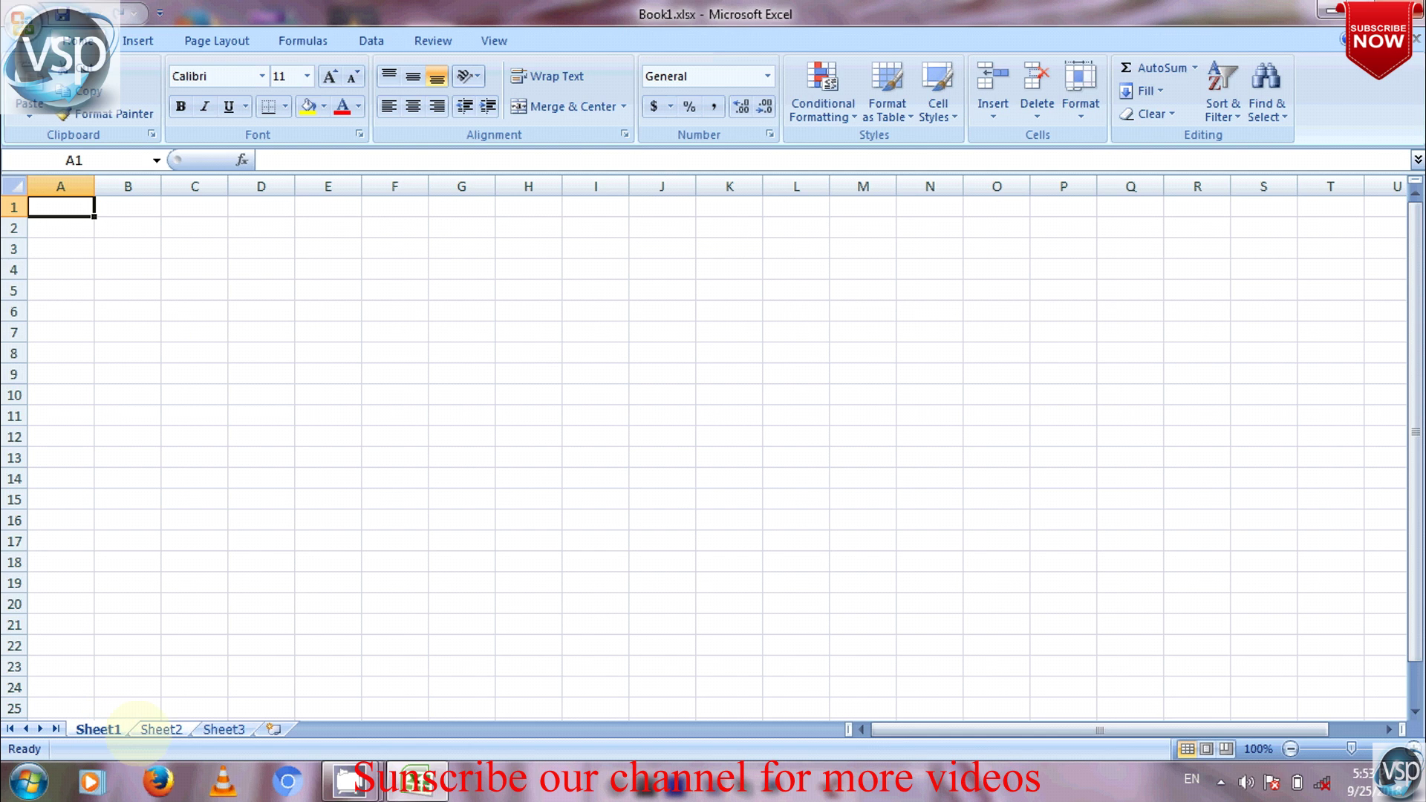
Switch to the blank Sheet2 worksheet
click(160, 728)
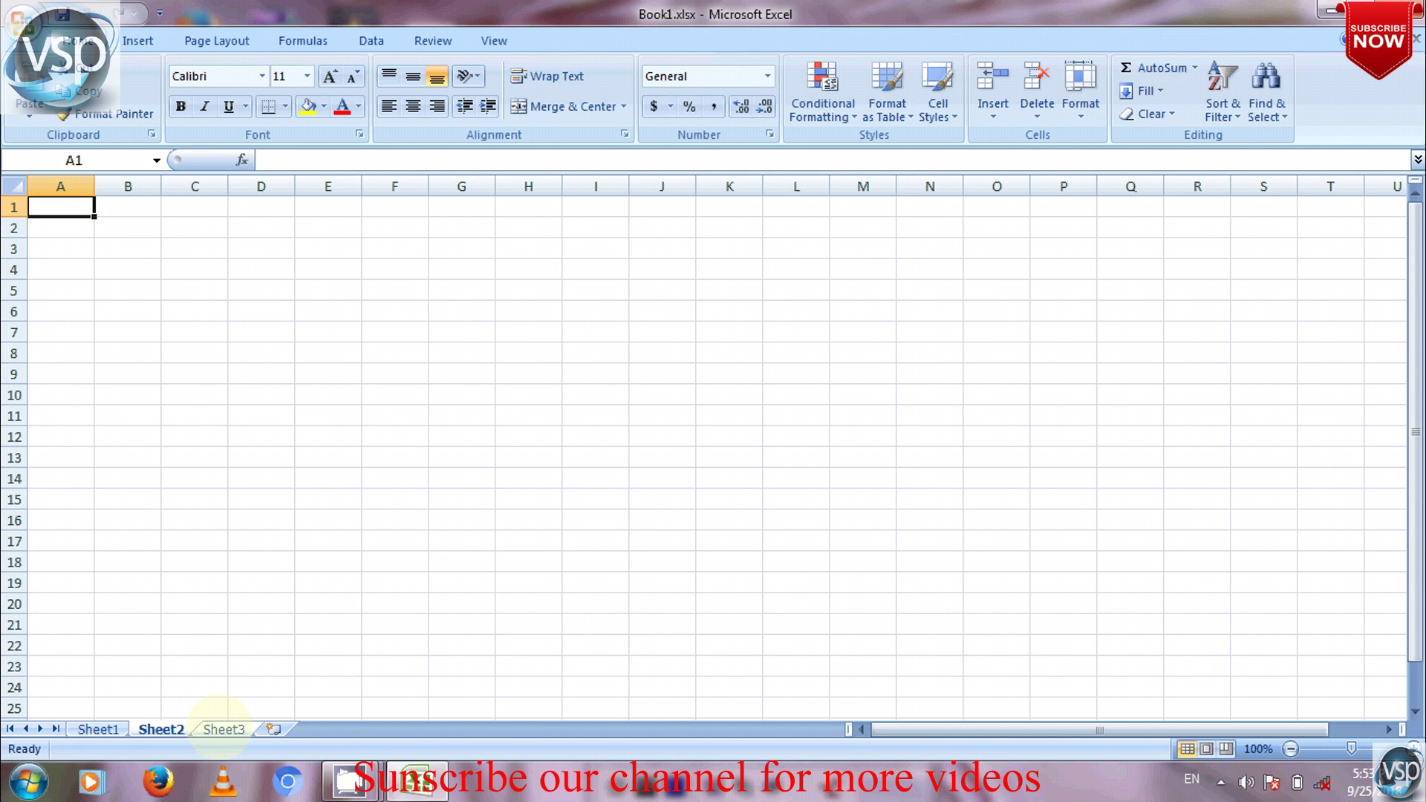
Add a fourth worksheet, Sheet4, after Sheet3 and return to Sheet1
click(223, 728)
click(98, 728)
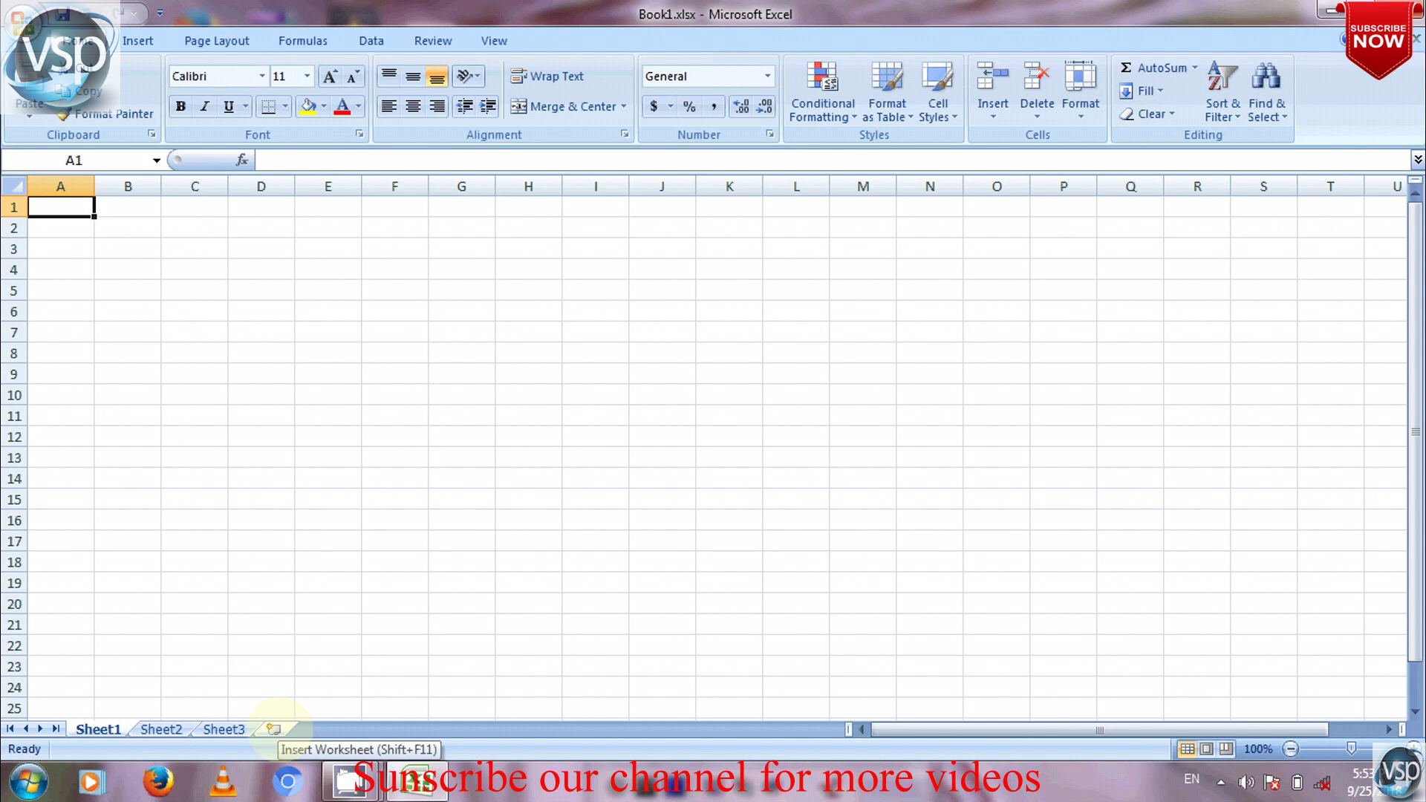
click(273, 729)
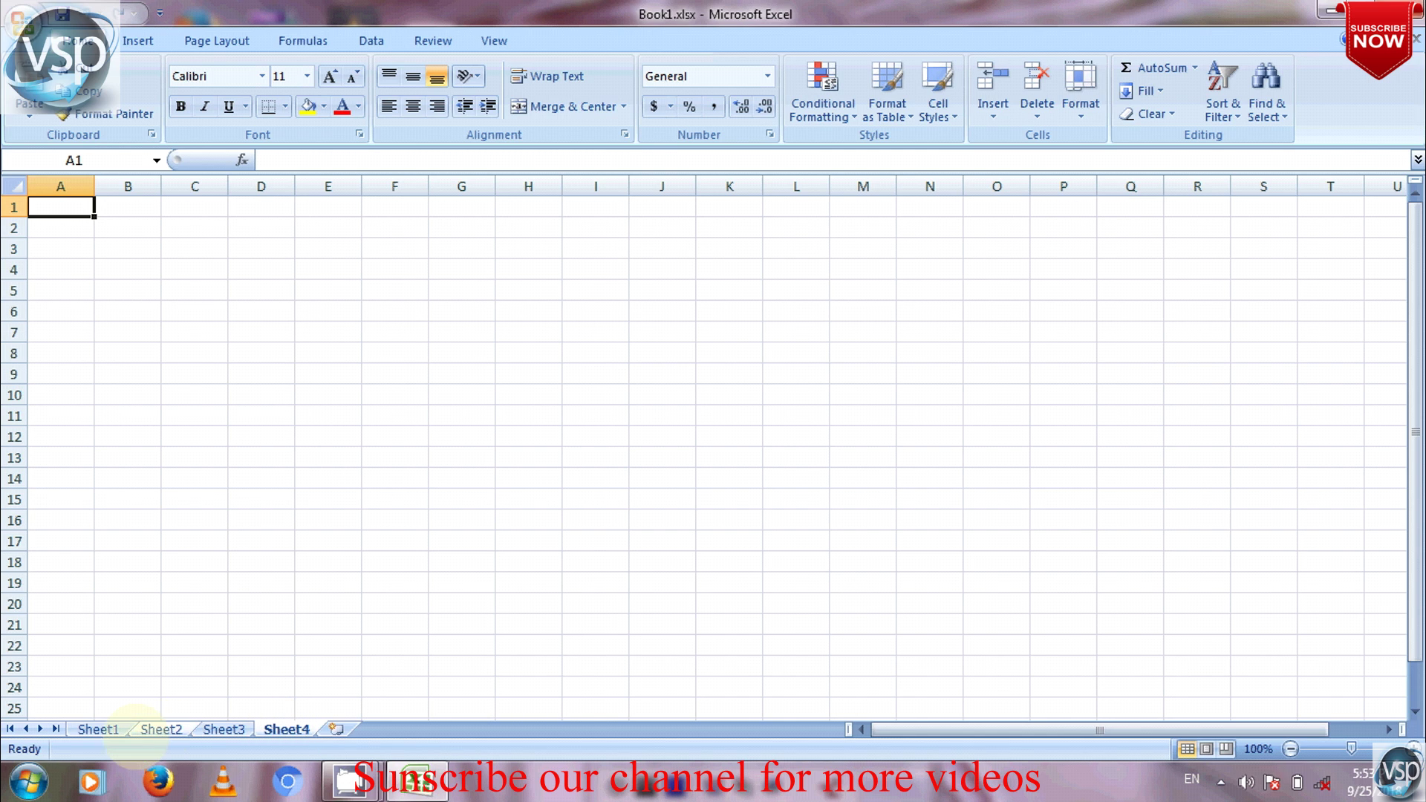
click(98, 729)
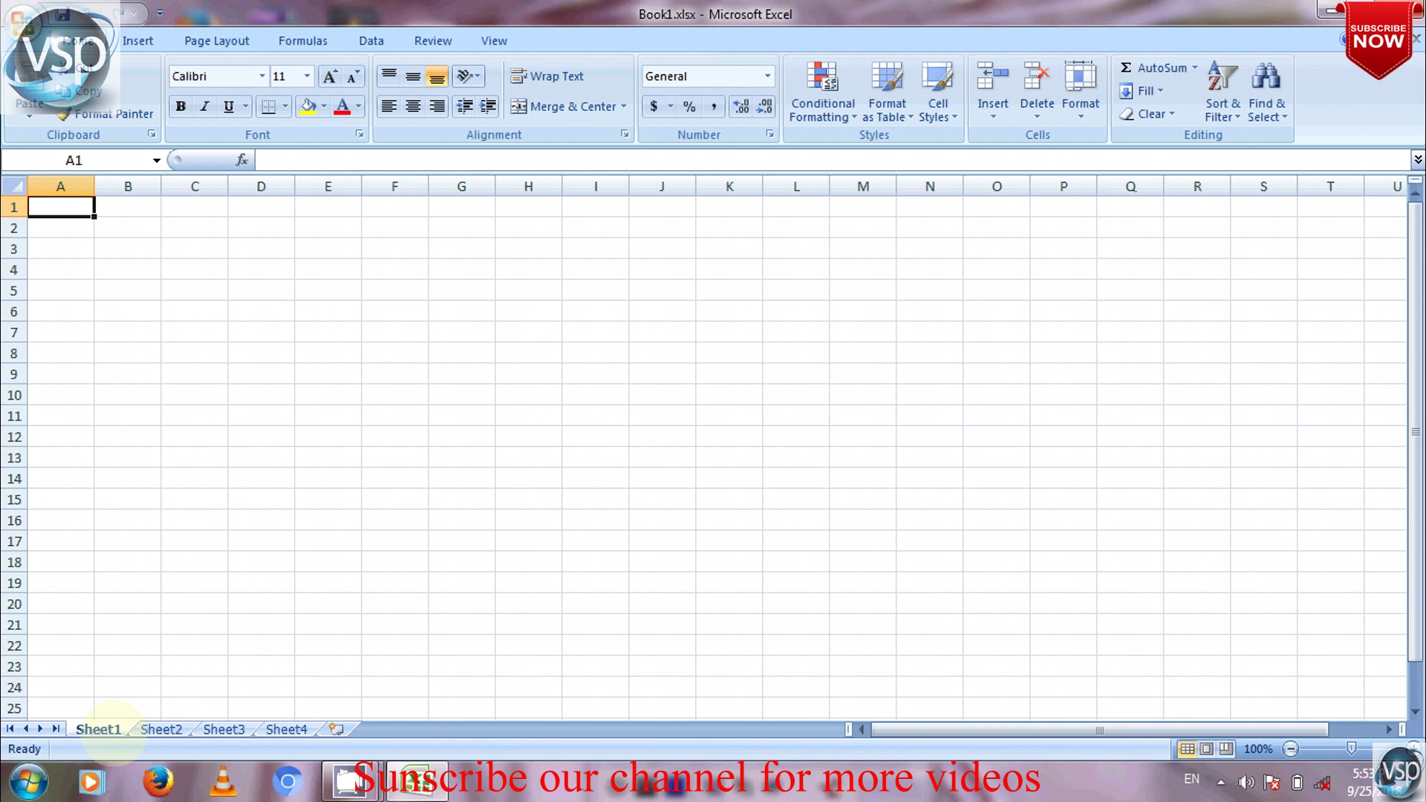
right_click(112, 732)
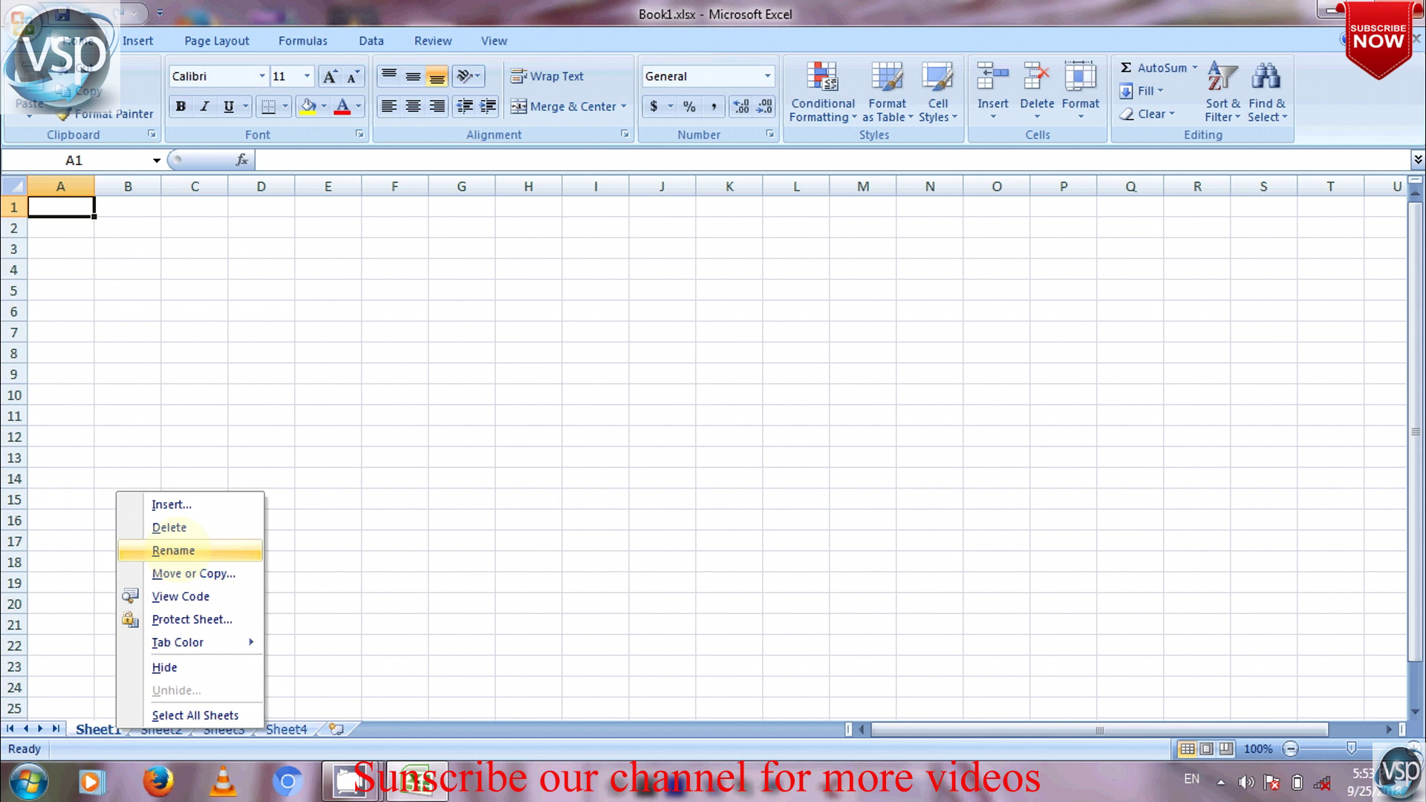
Rename the Sheet1 tab to the user's first name
click(173, 550)
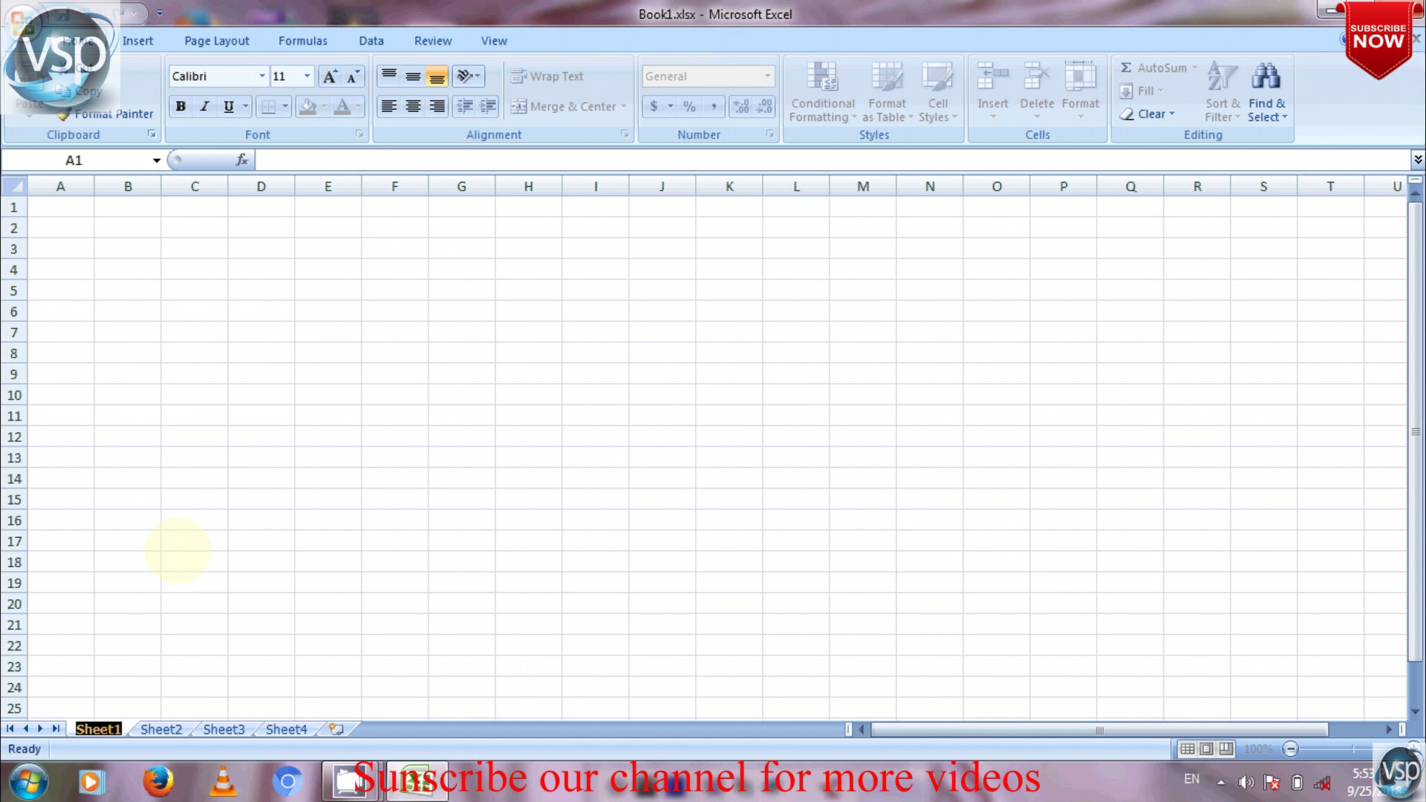
text(vikram)
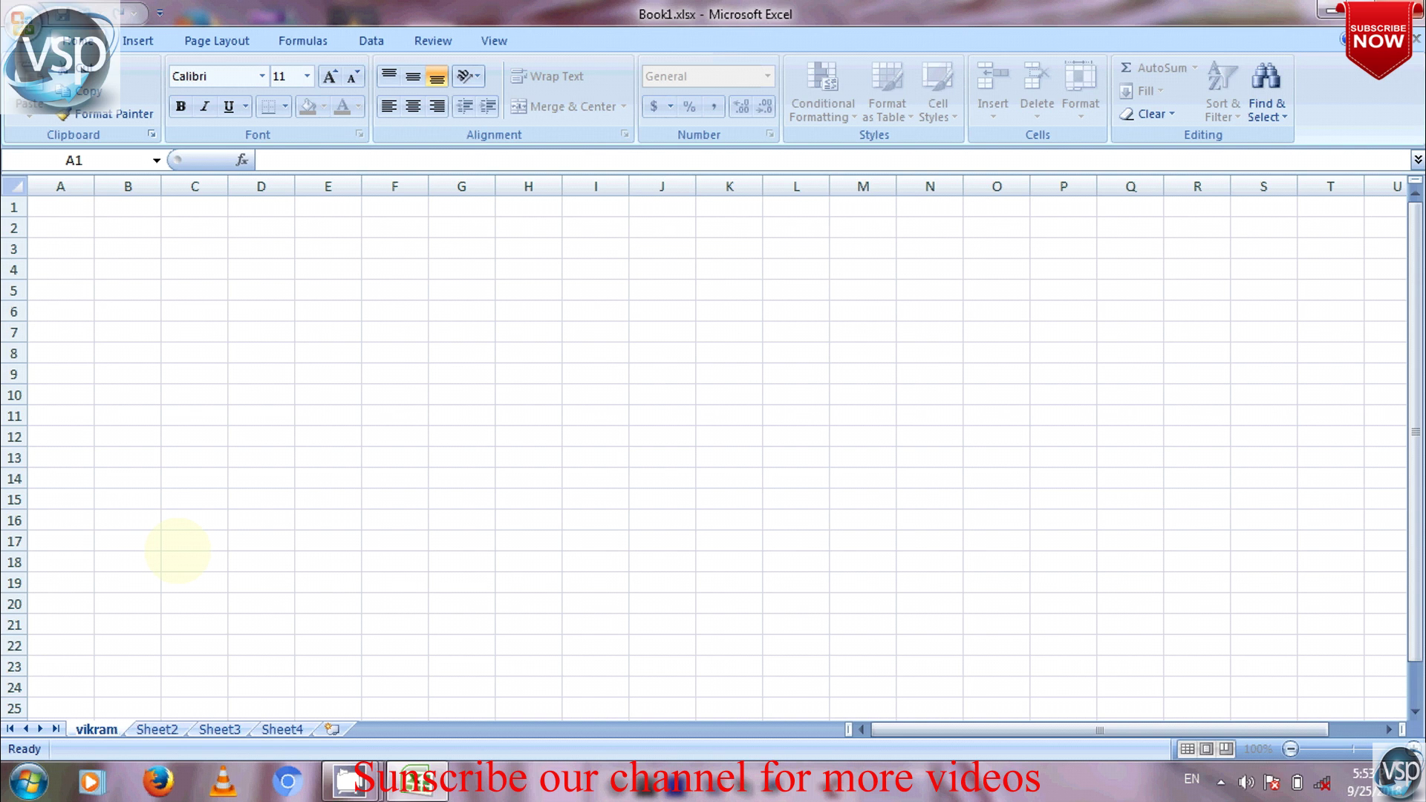
key(Return)
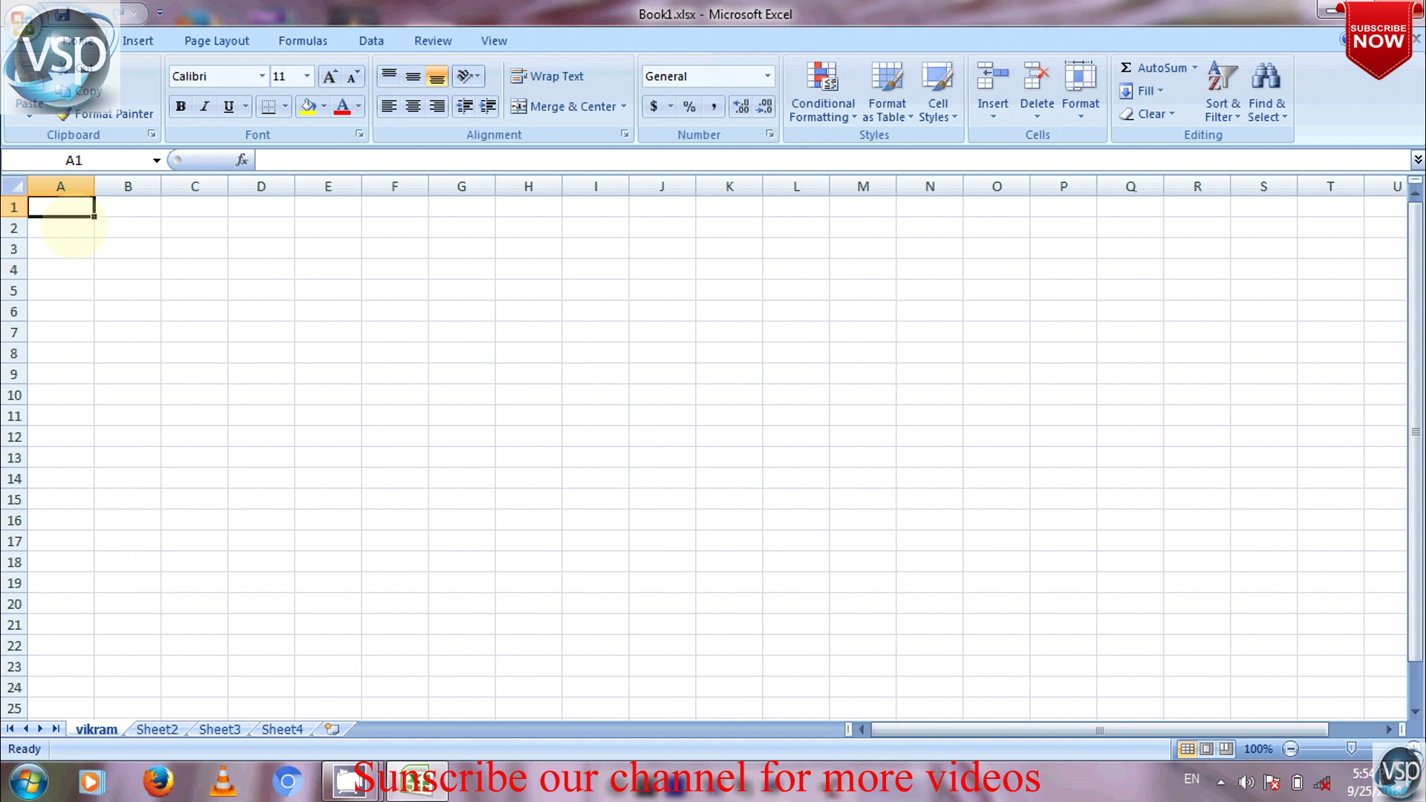
click(75, 227)
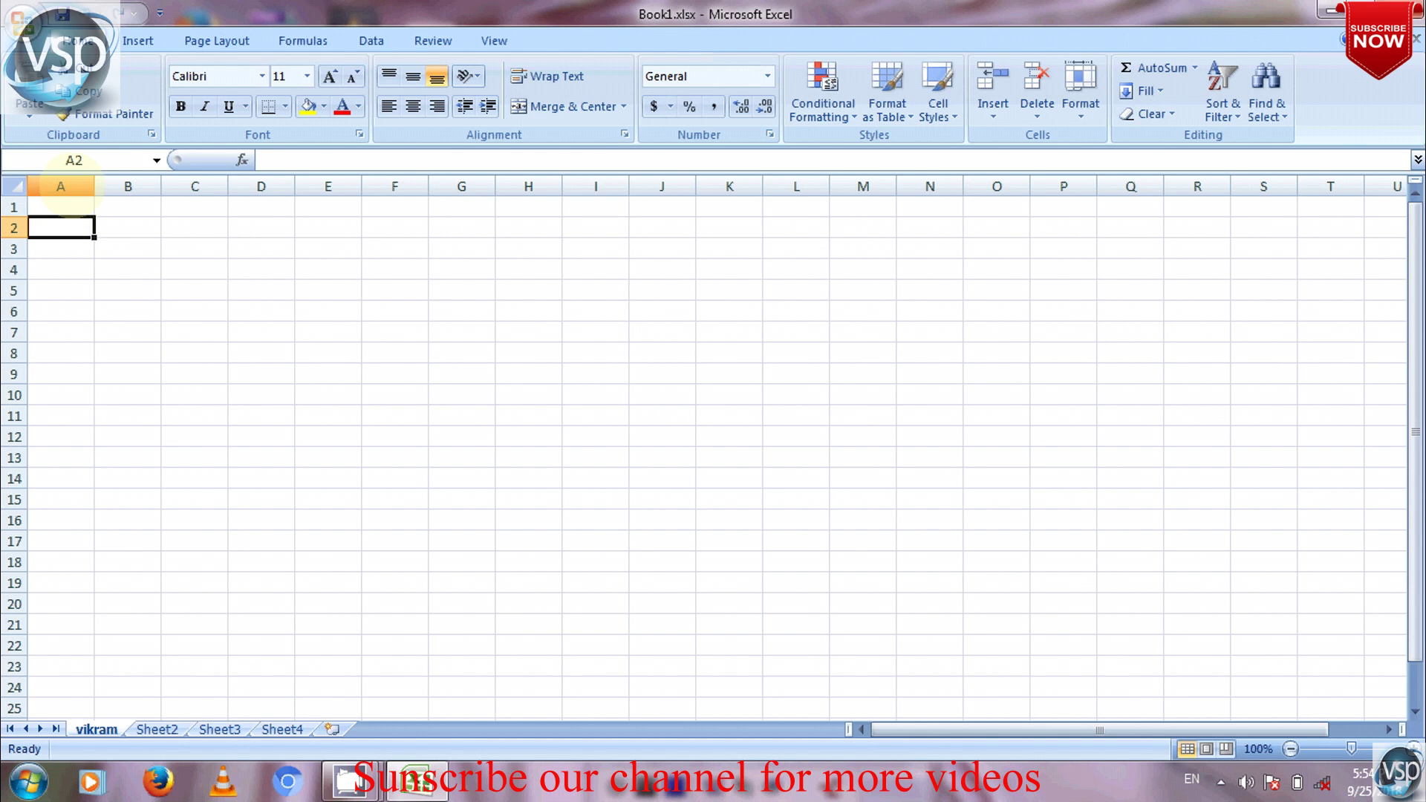
click(61, 186)
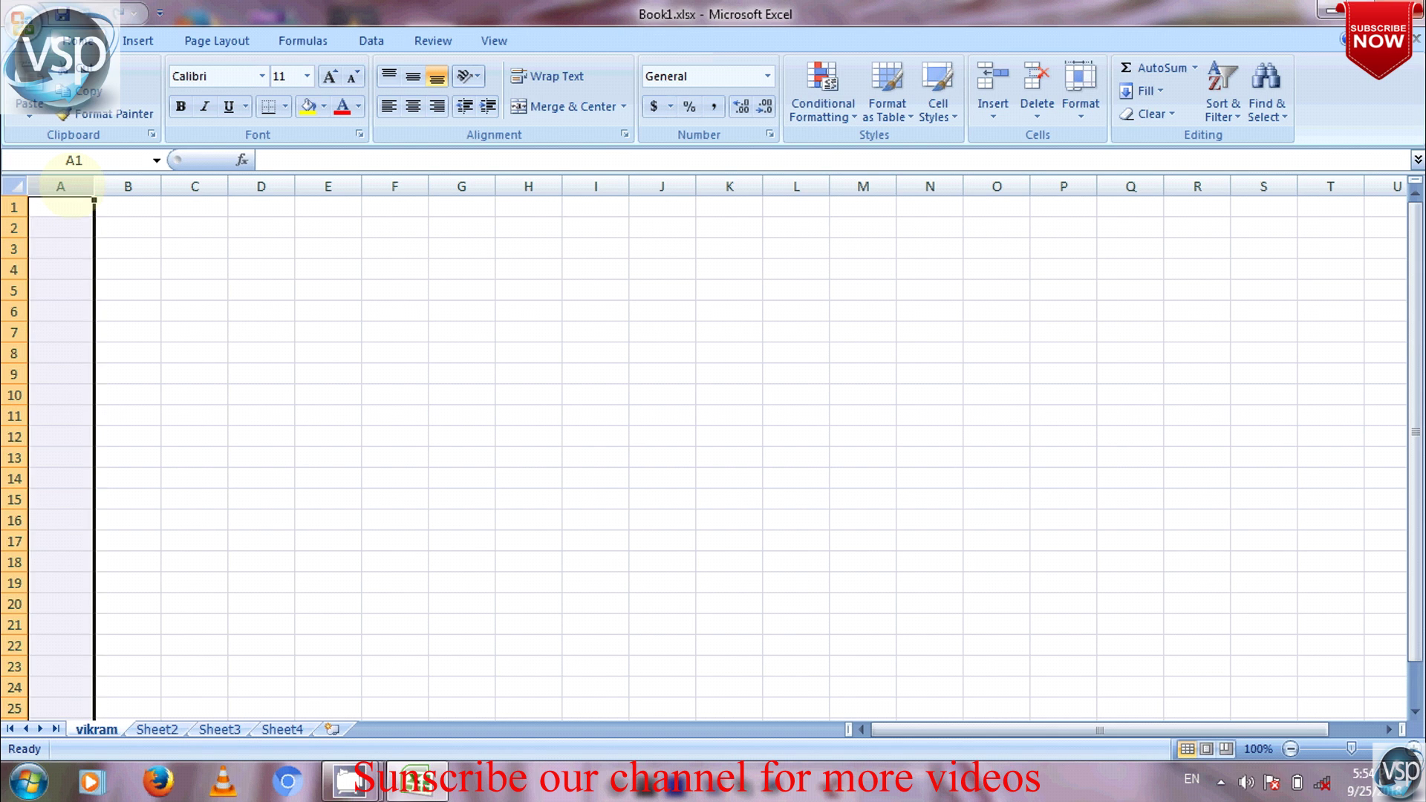
click(125, 310)
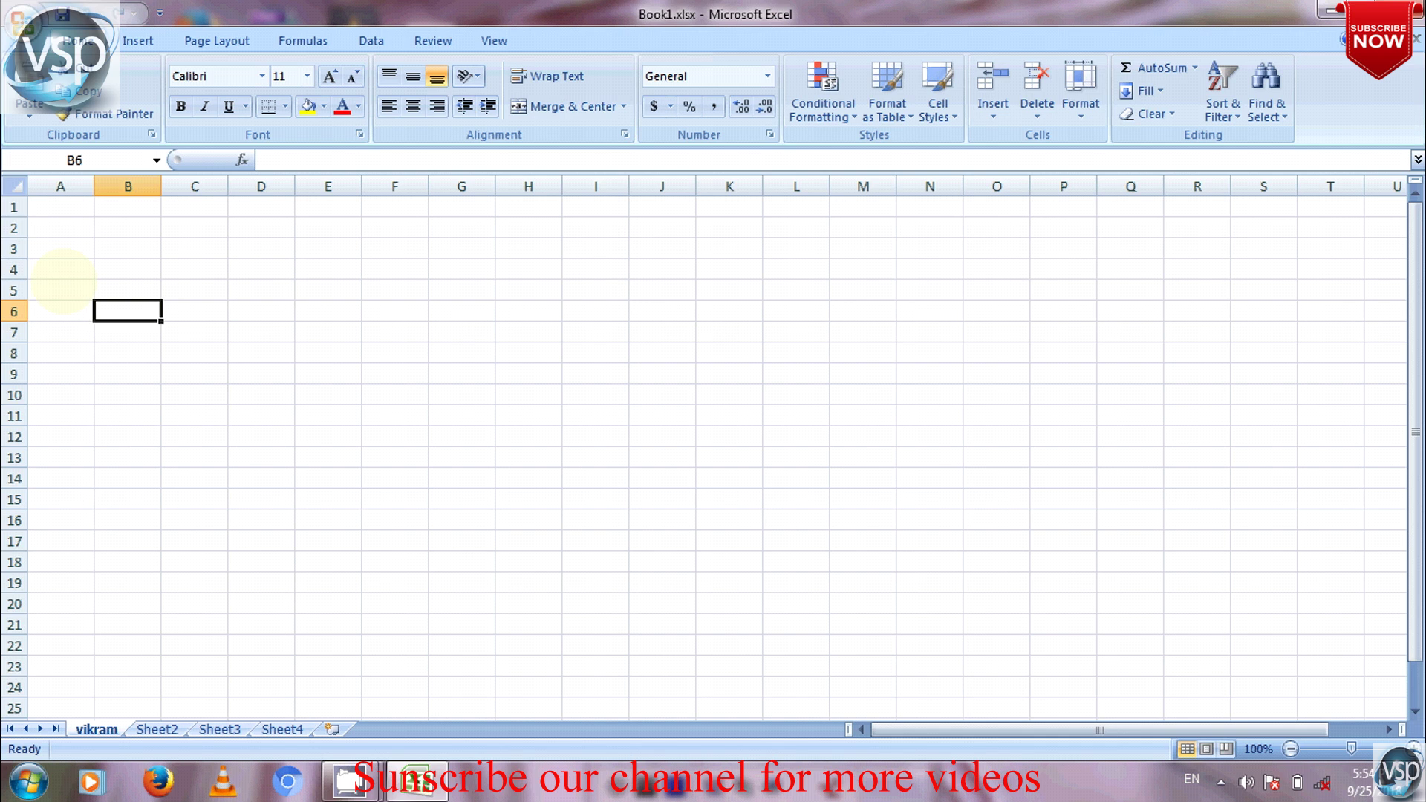
click(13, 207)
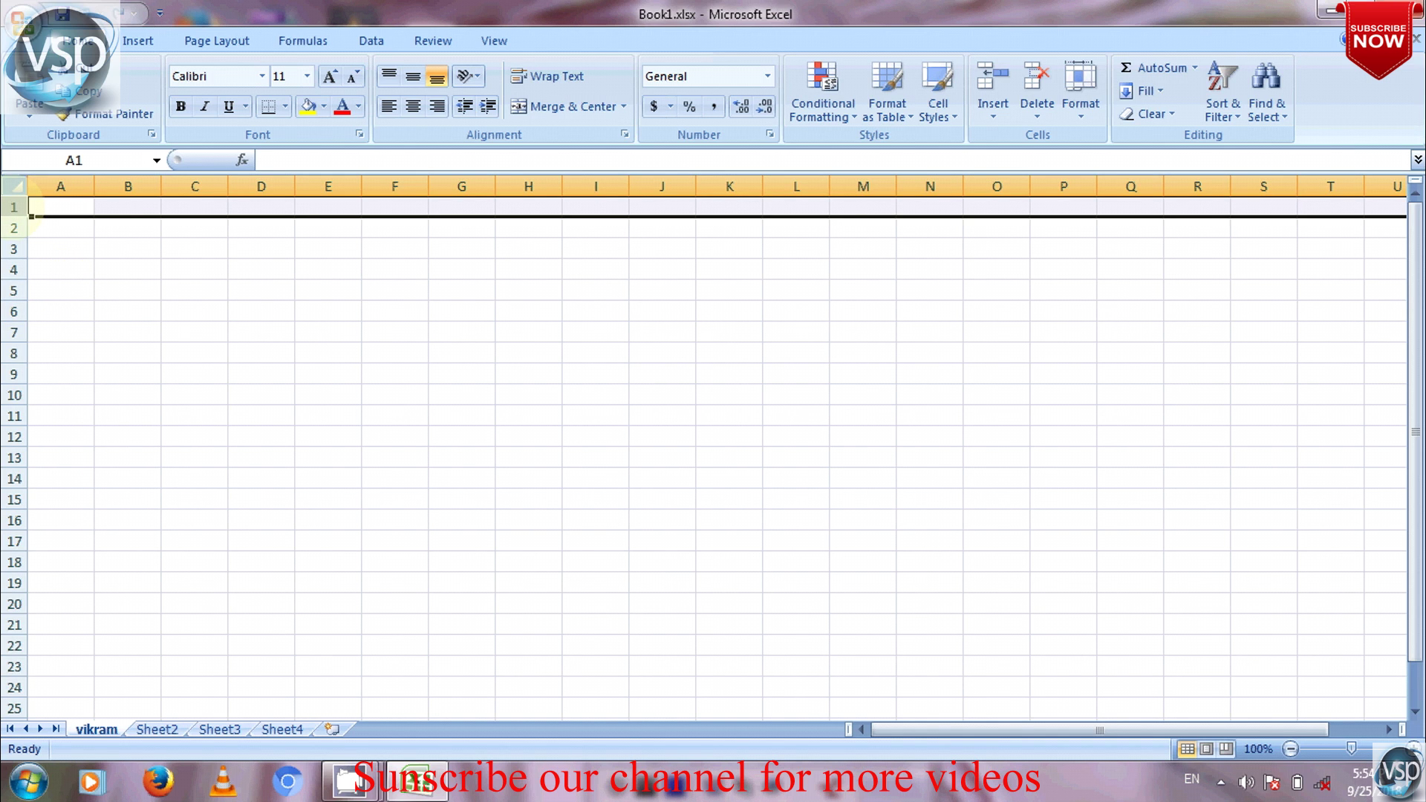
click(128, 248)
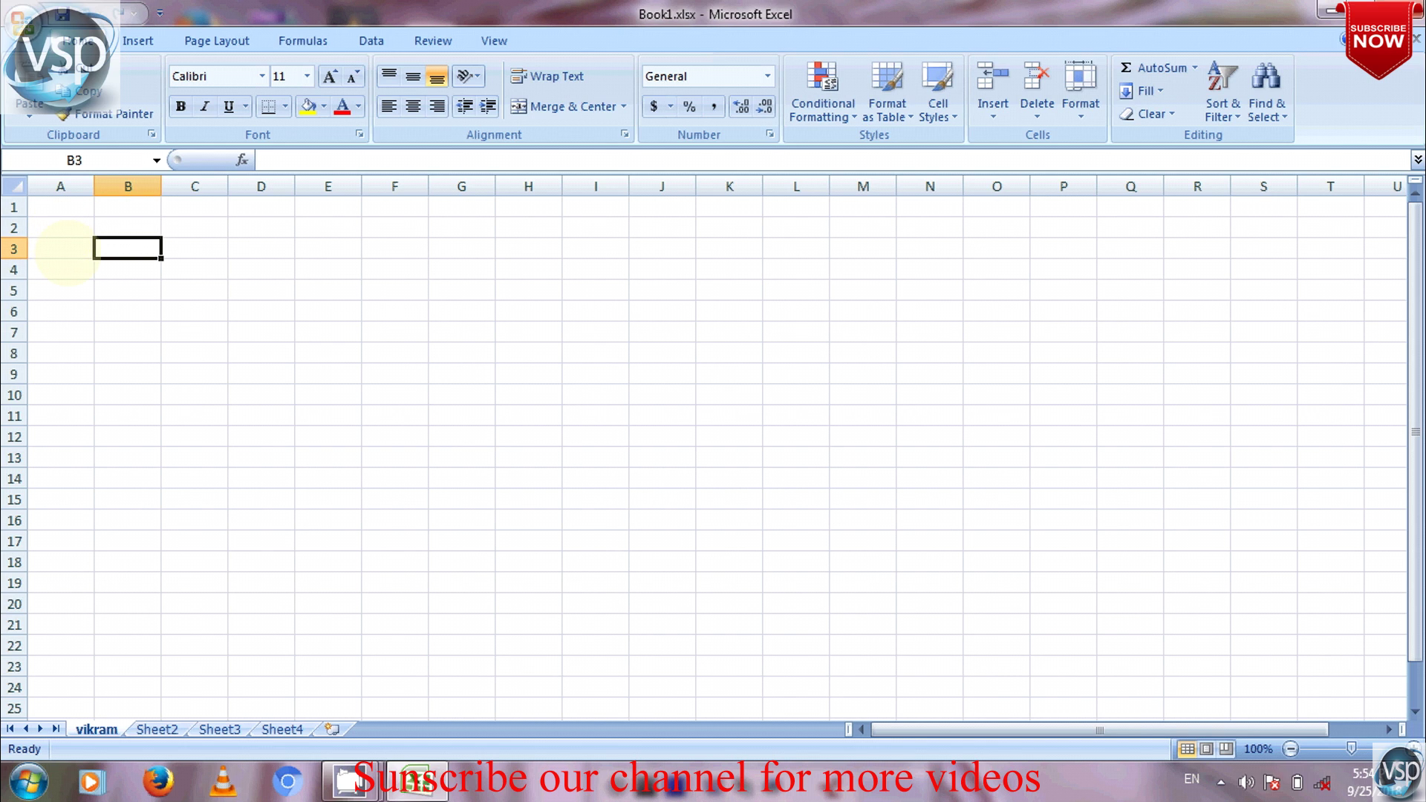
click(64, 251)
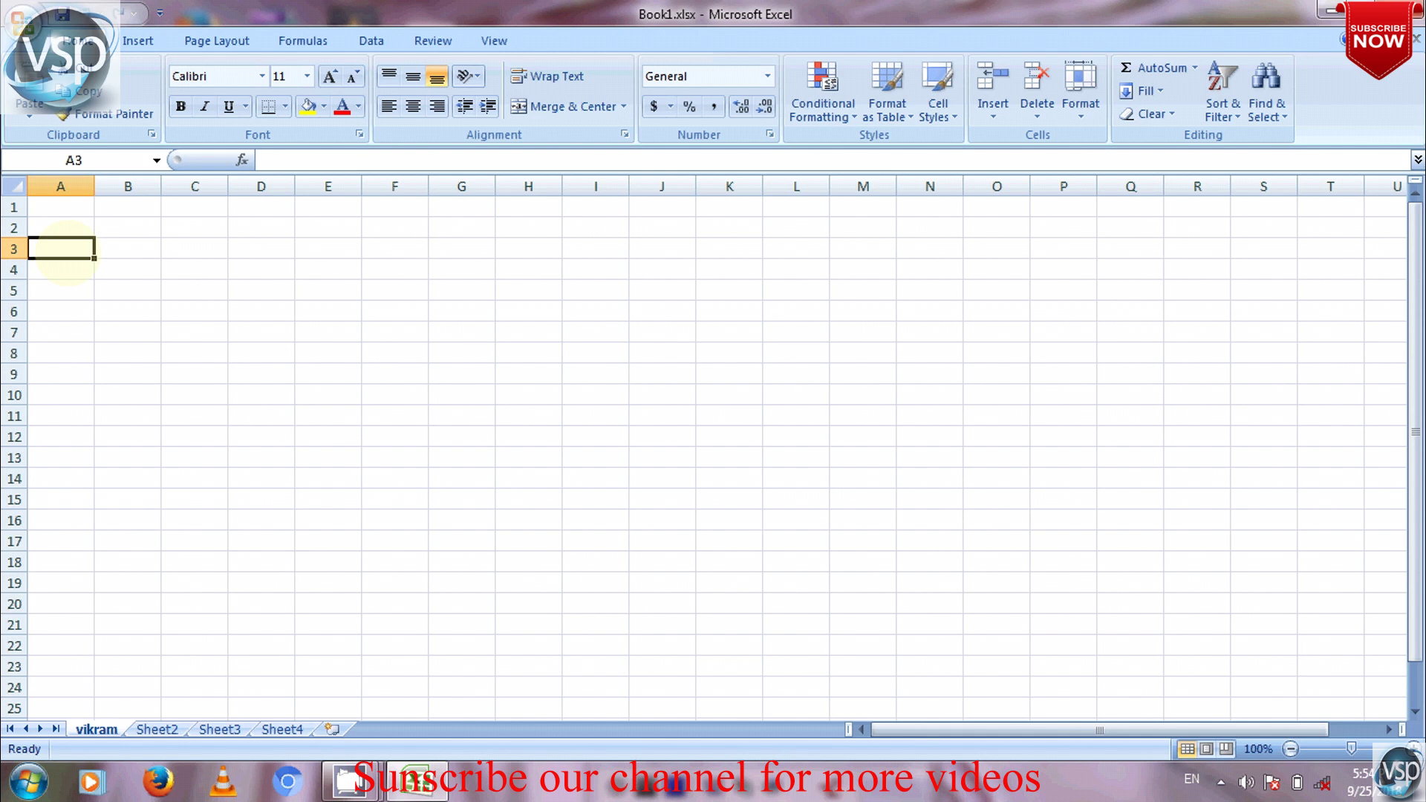
Enter Period in A3 and 1, 2, 3 in A4:A6, then select A4:A6
text(P)
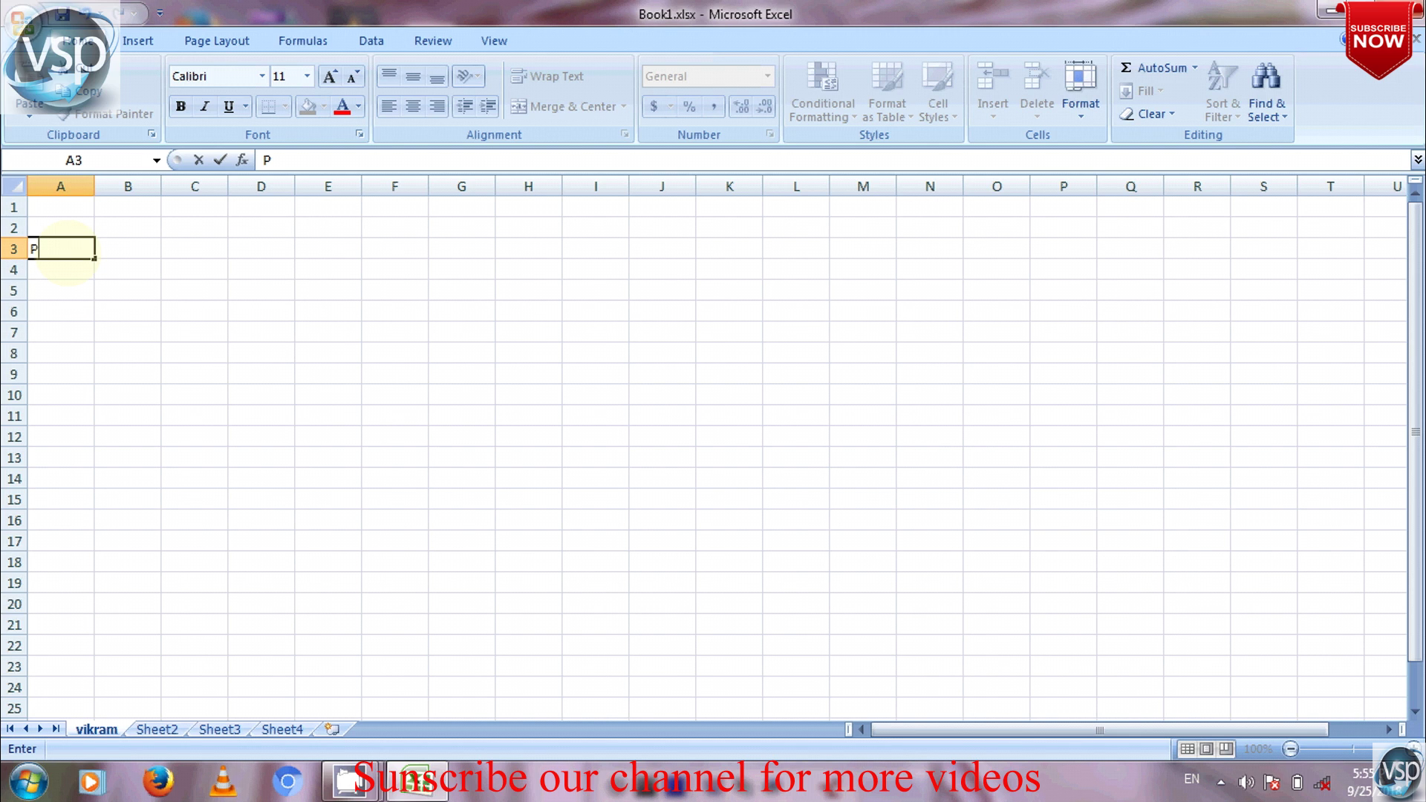
text(eriod)
key(Return)
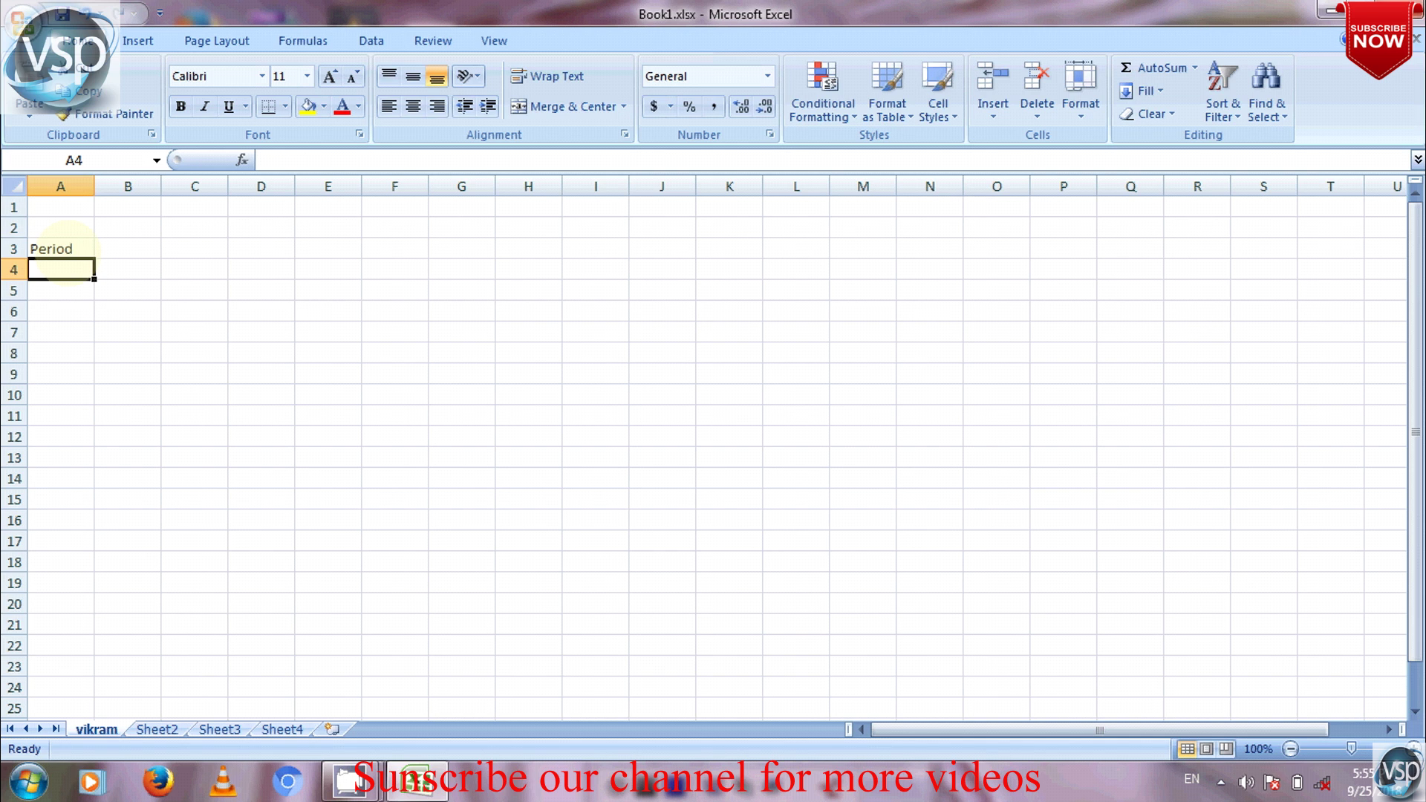
text(1)
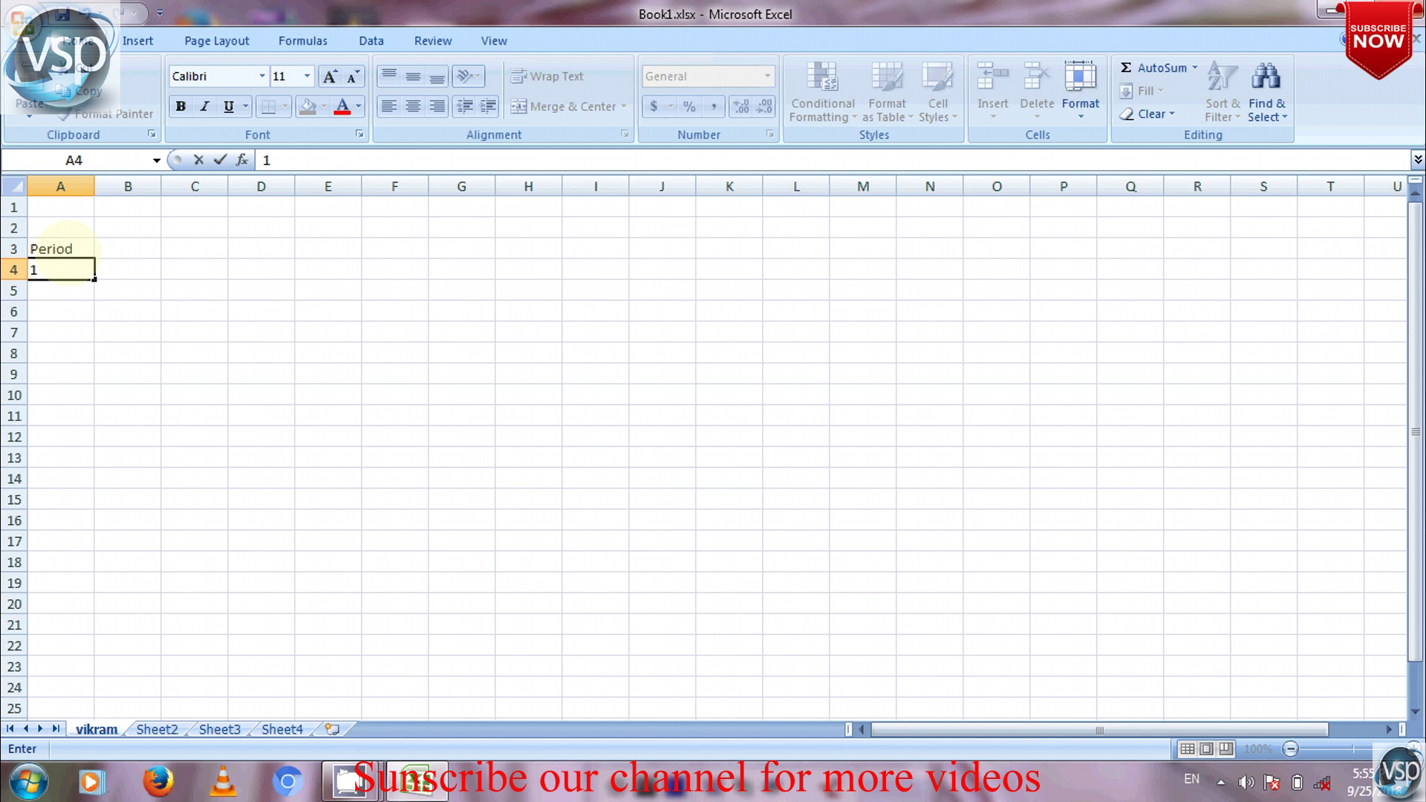
key(Return)
text(2)
key(Return)
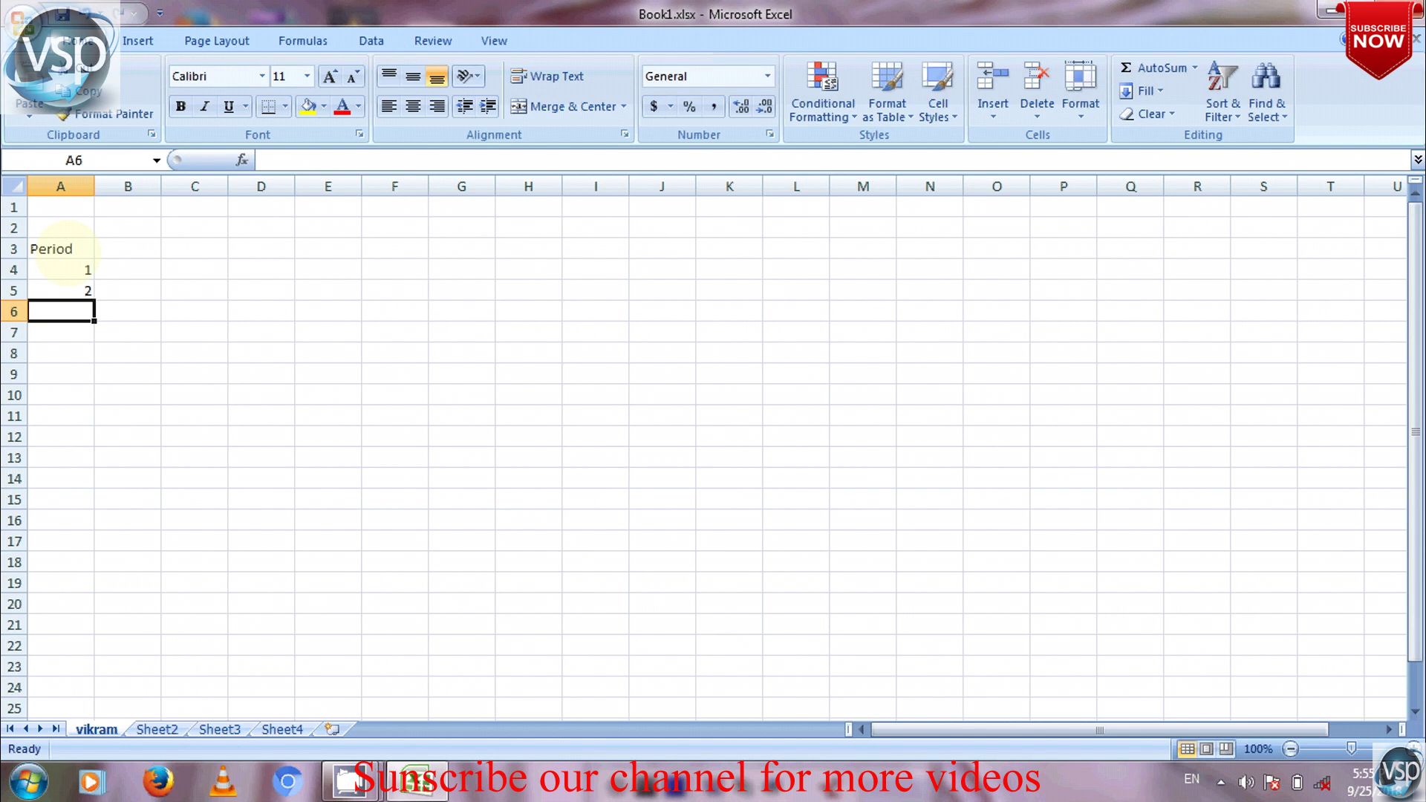
text(3)
key(Return)
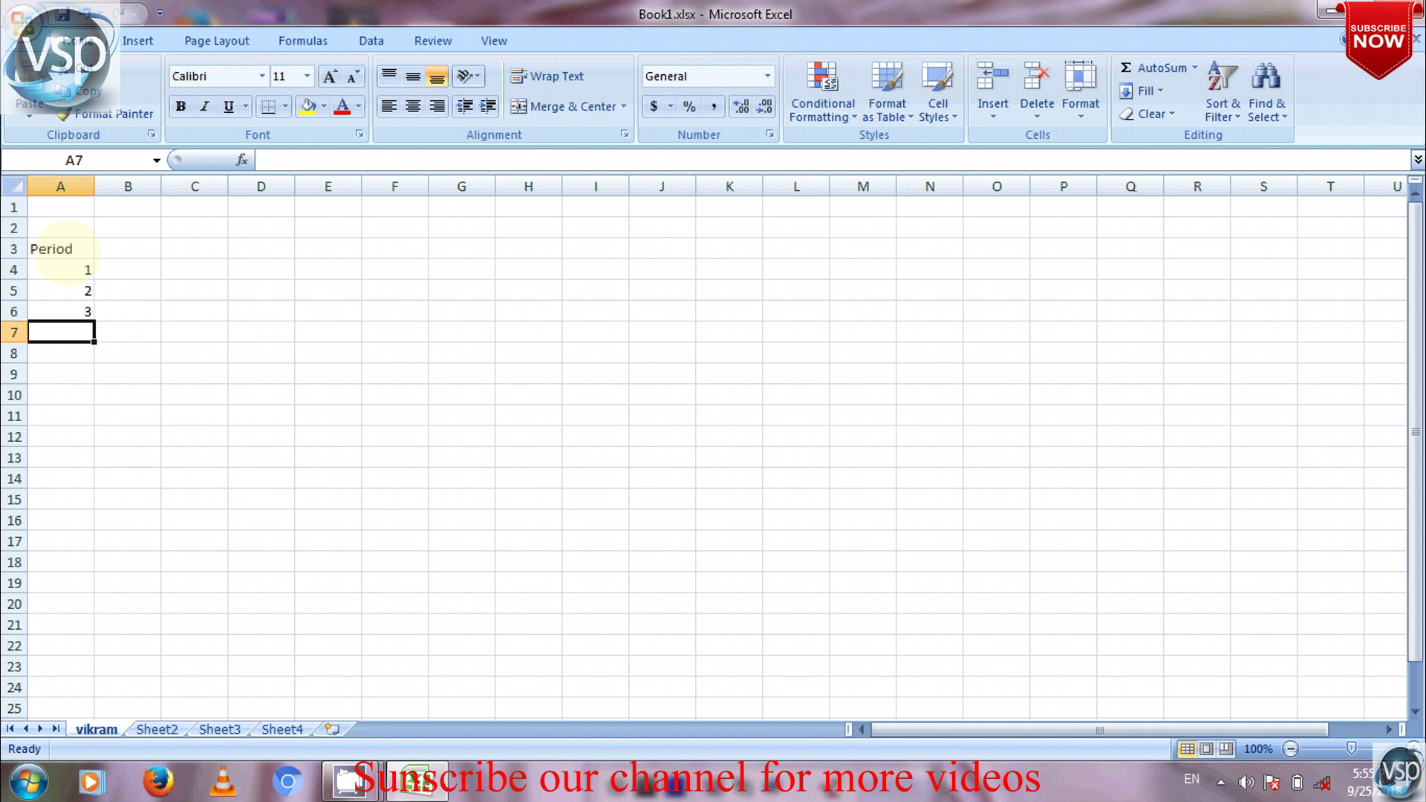
key(Up)
key(Up)
key(Up)
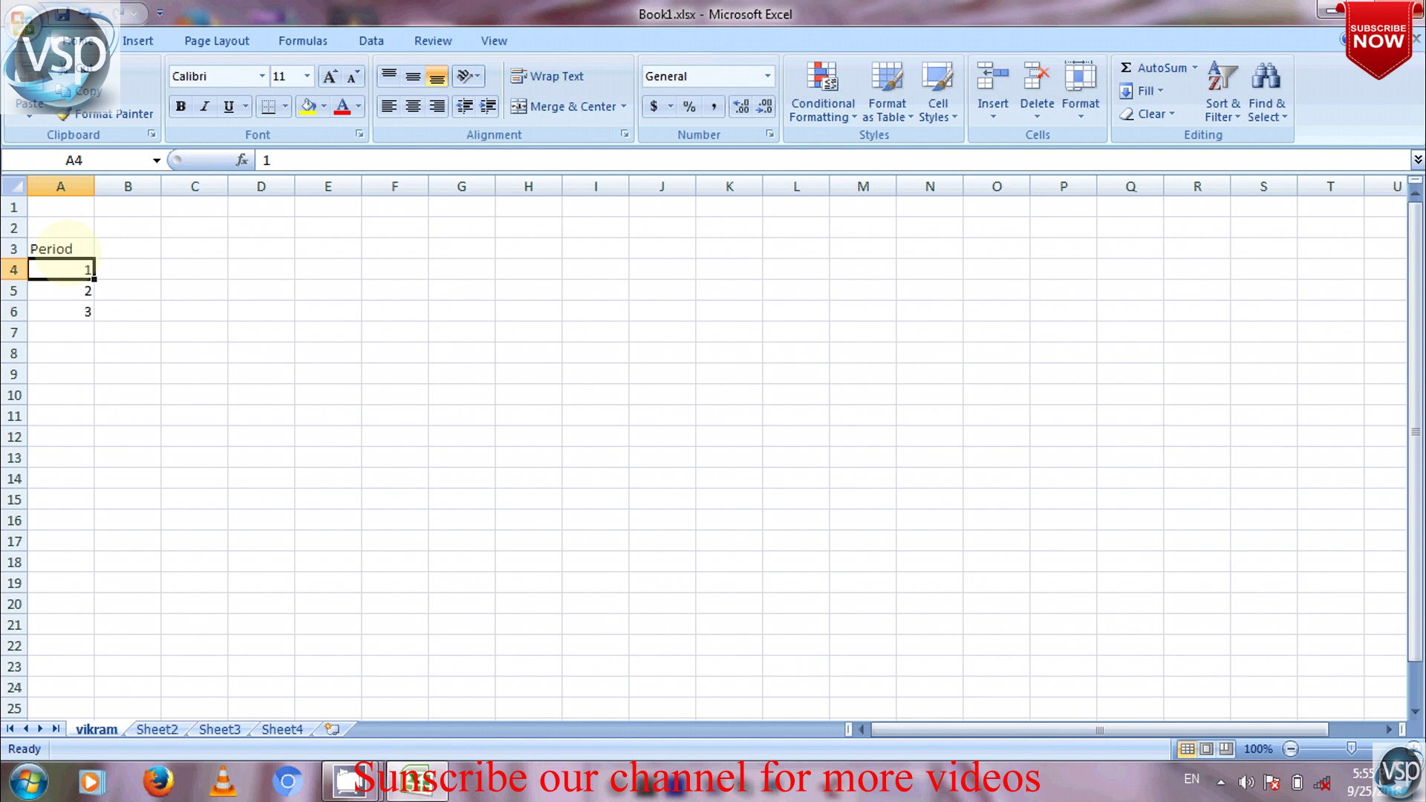
key(shift+Down)
key(shift+Down)
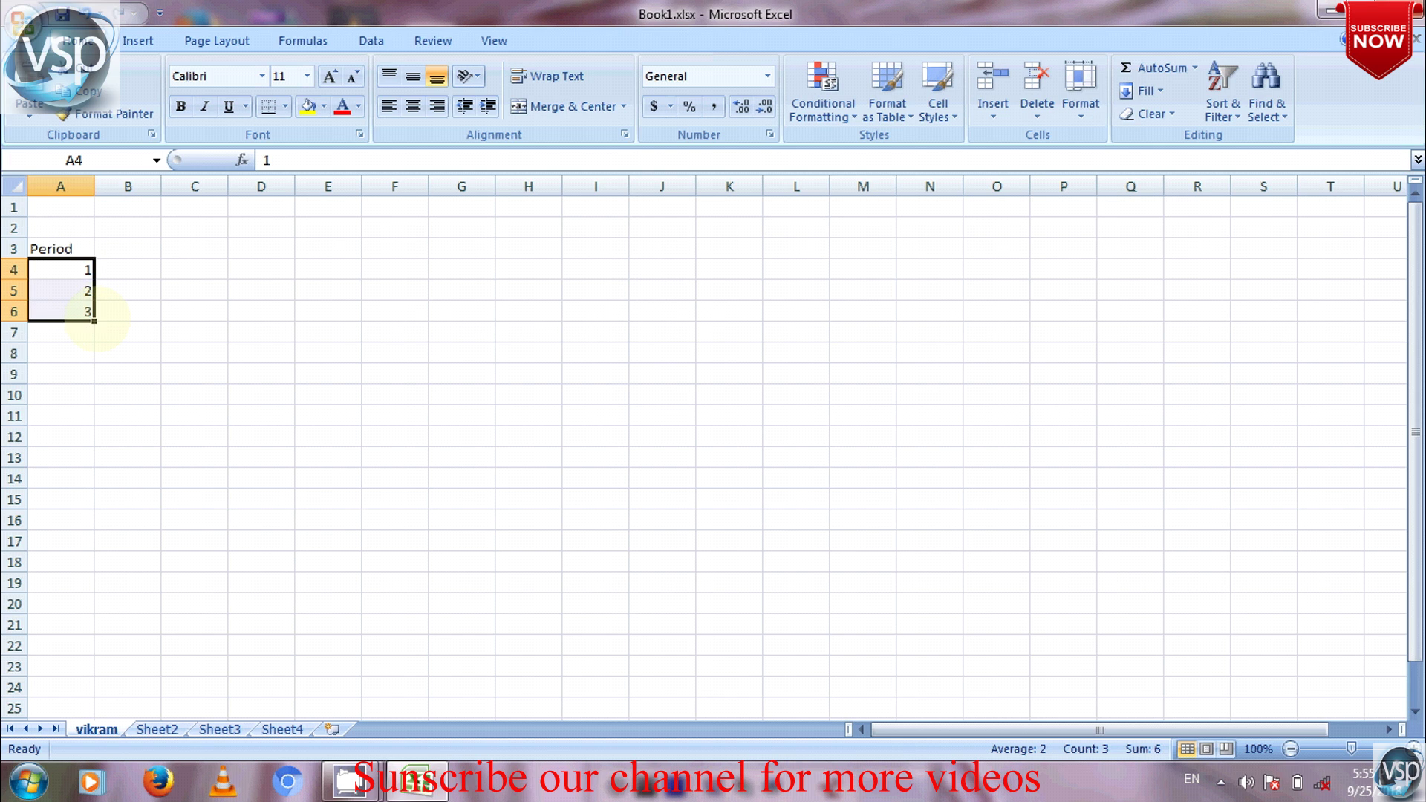
Fill the period series from A4:A6 down to A11, giving numbers 1 through 8
drag(94, 321, 95, 422)
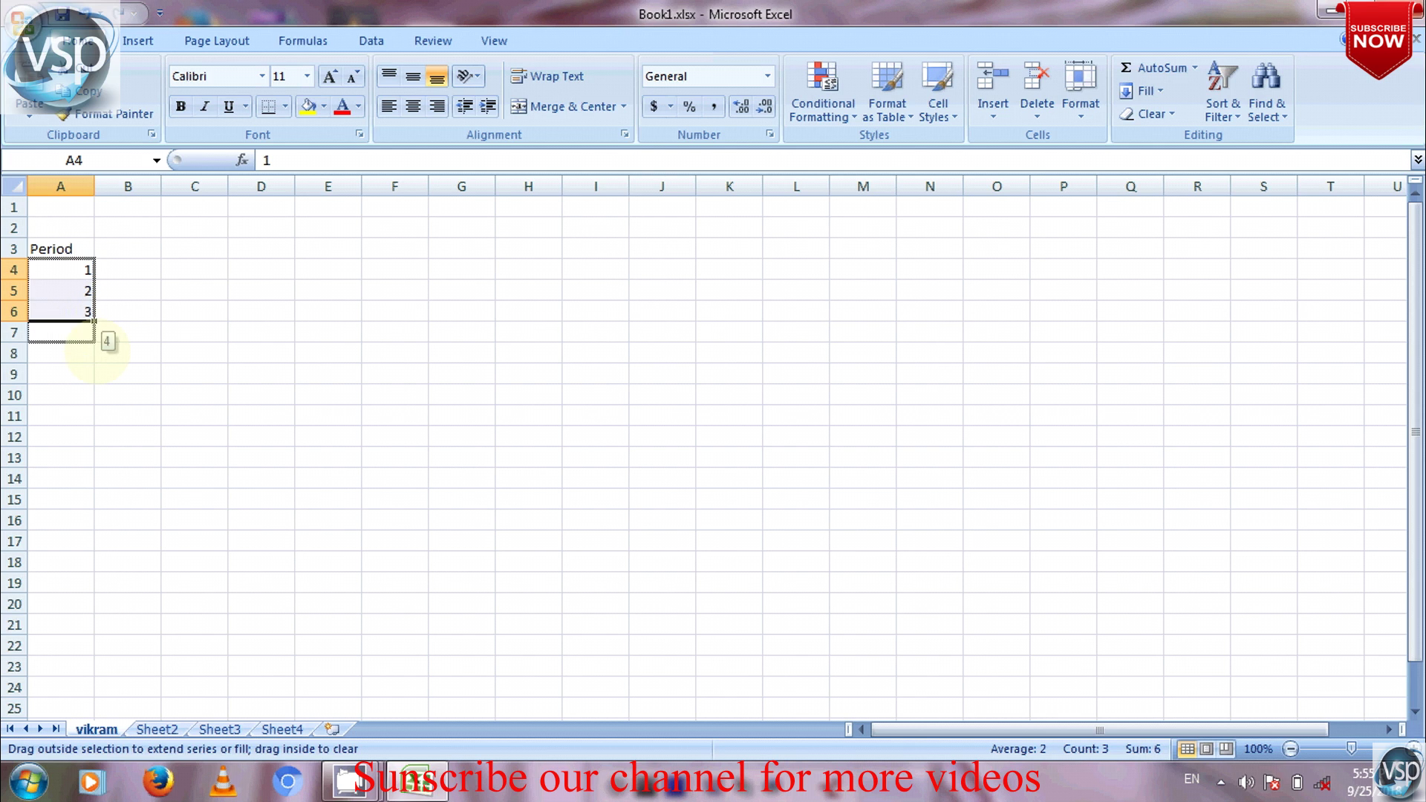
drag(95, 424, 95, 425)
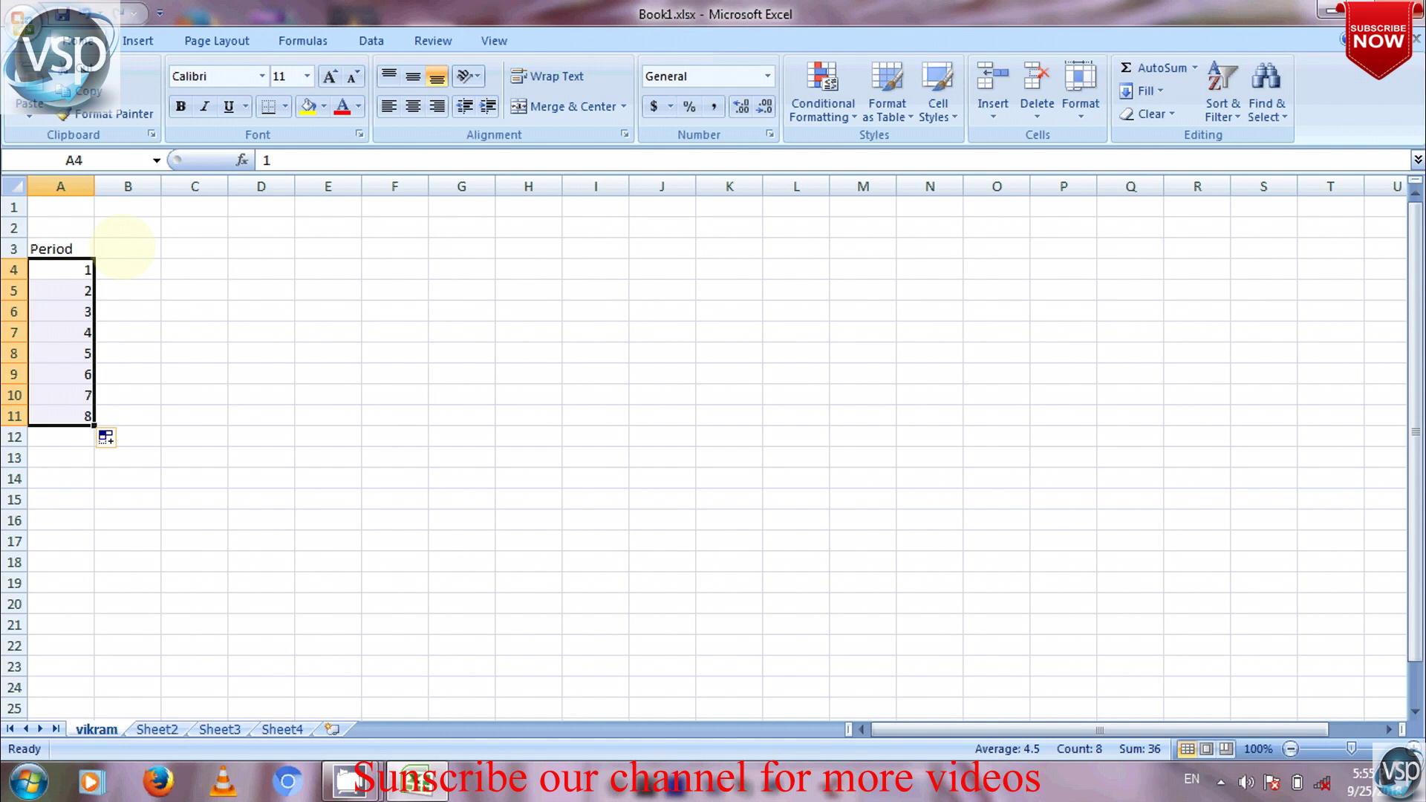
click(124, 247)
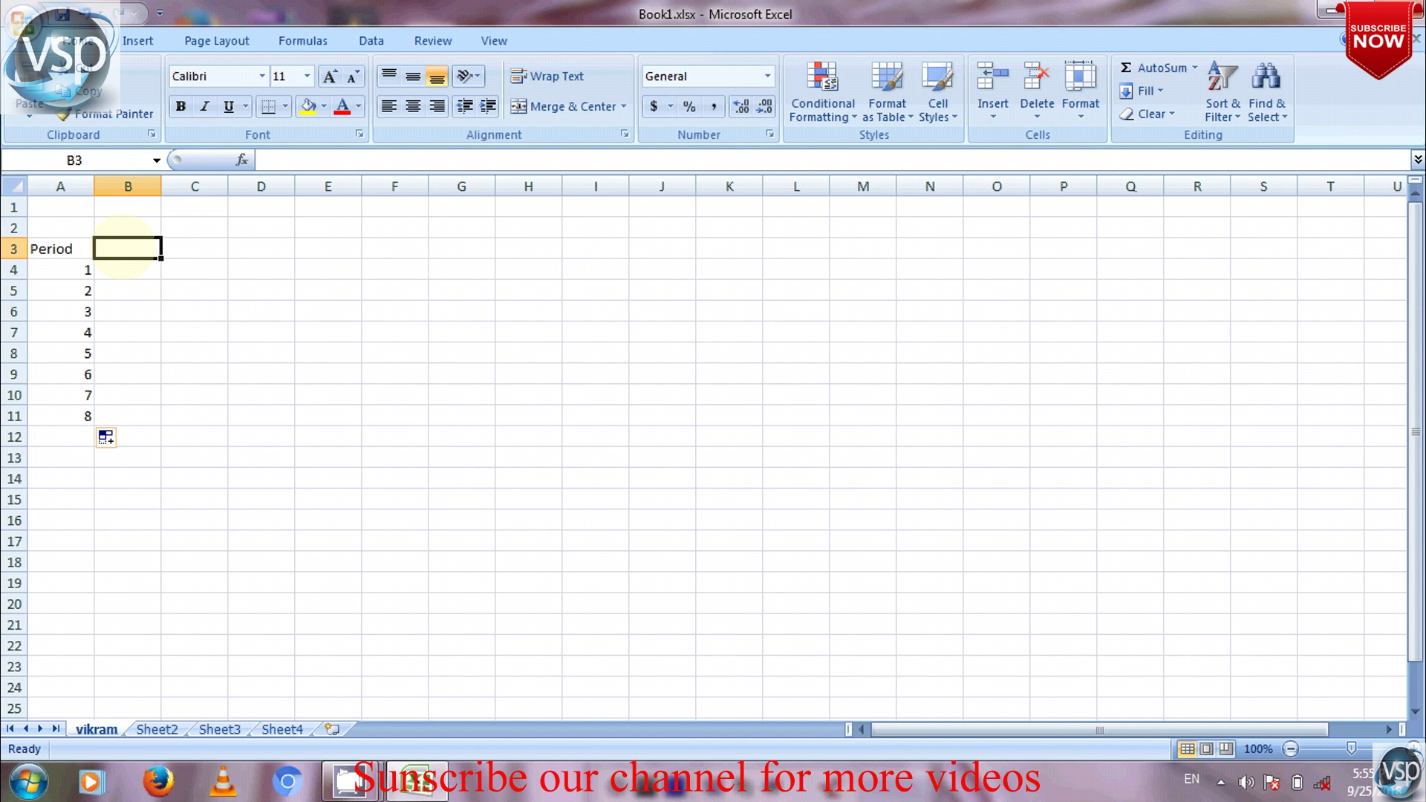
Type Subject in B3, select B3:E3, then overtype B3 with English
text(Sub)
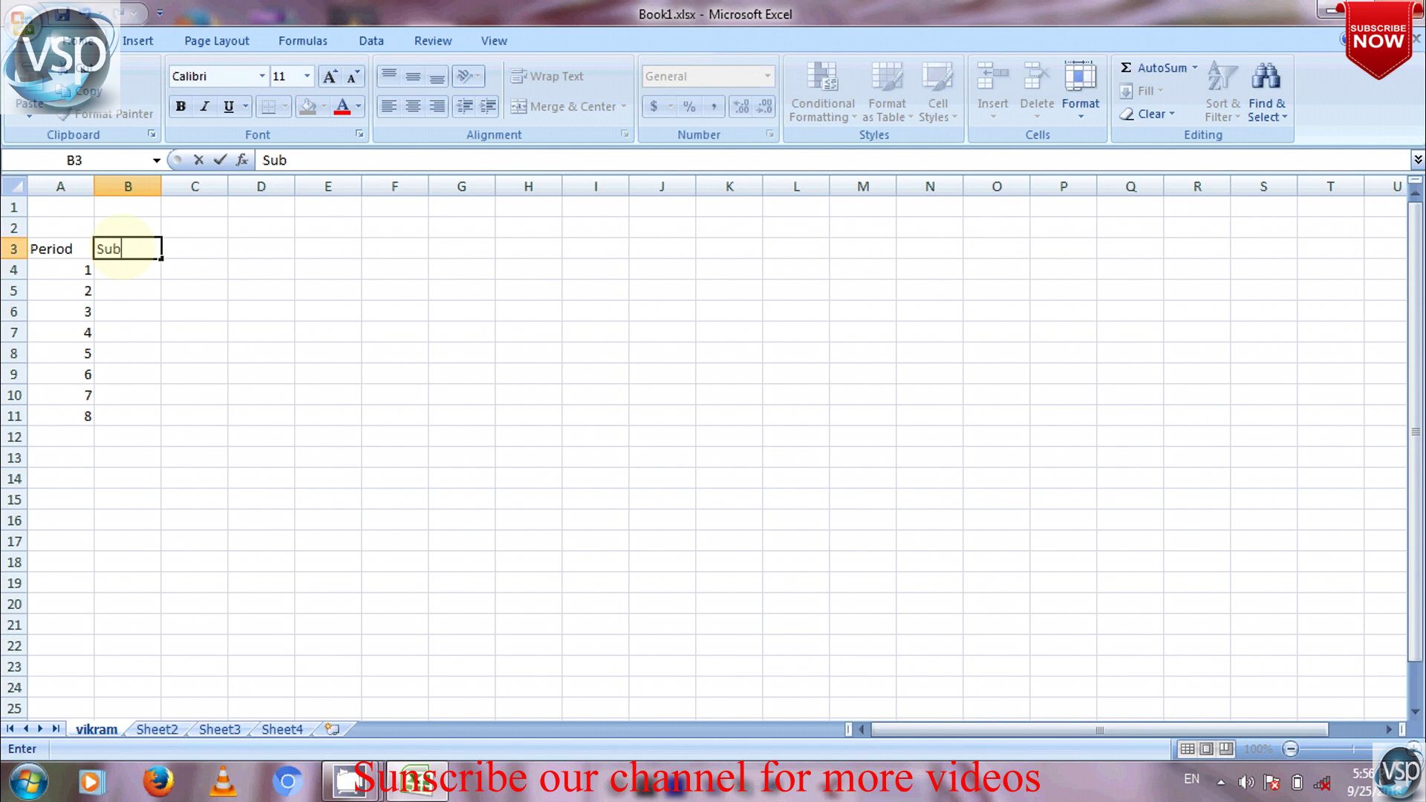
text(ject)
key(shift+Right)
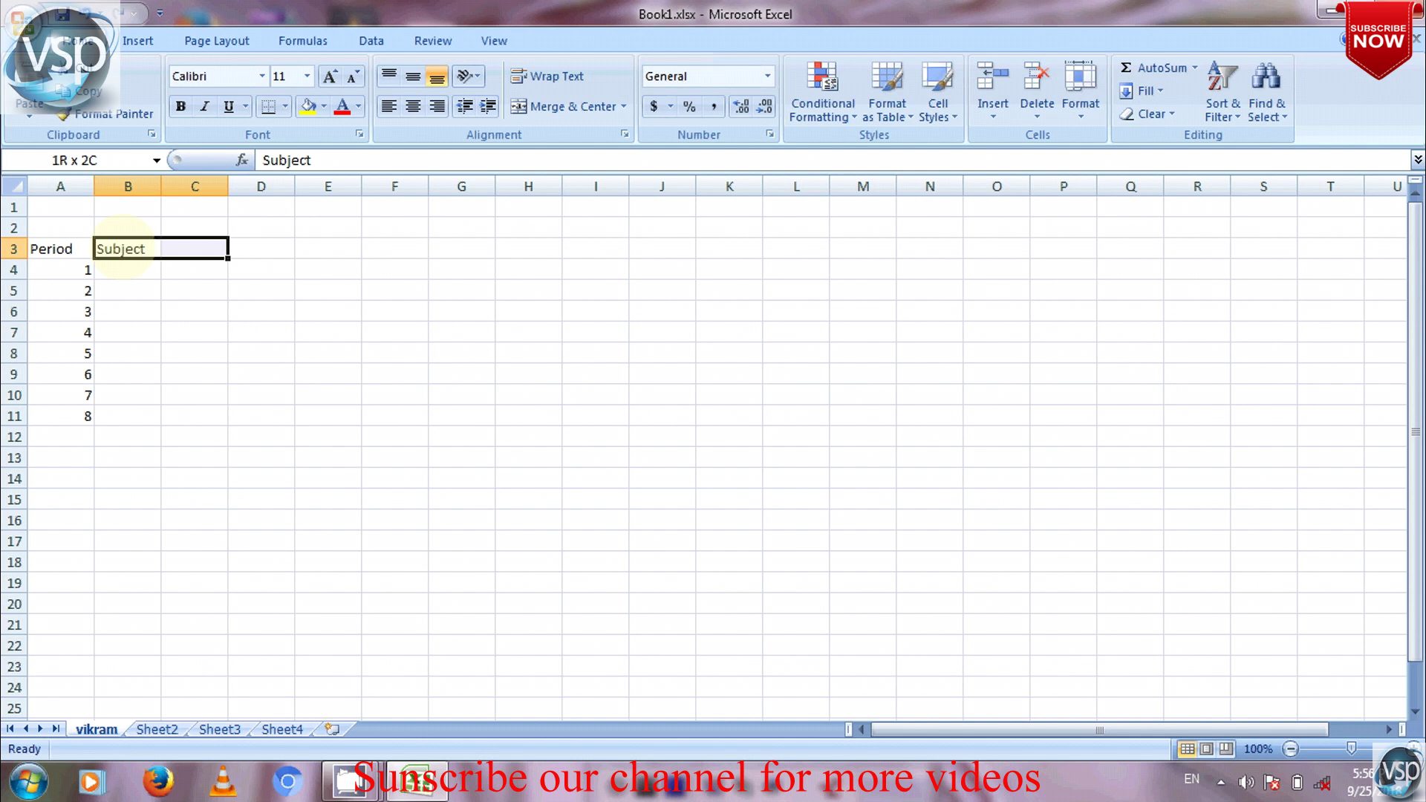
key(shift+Right)
key(shift+Right)
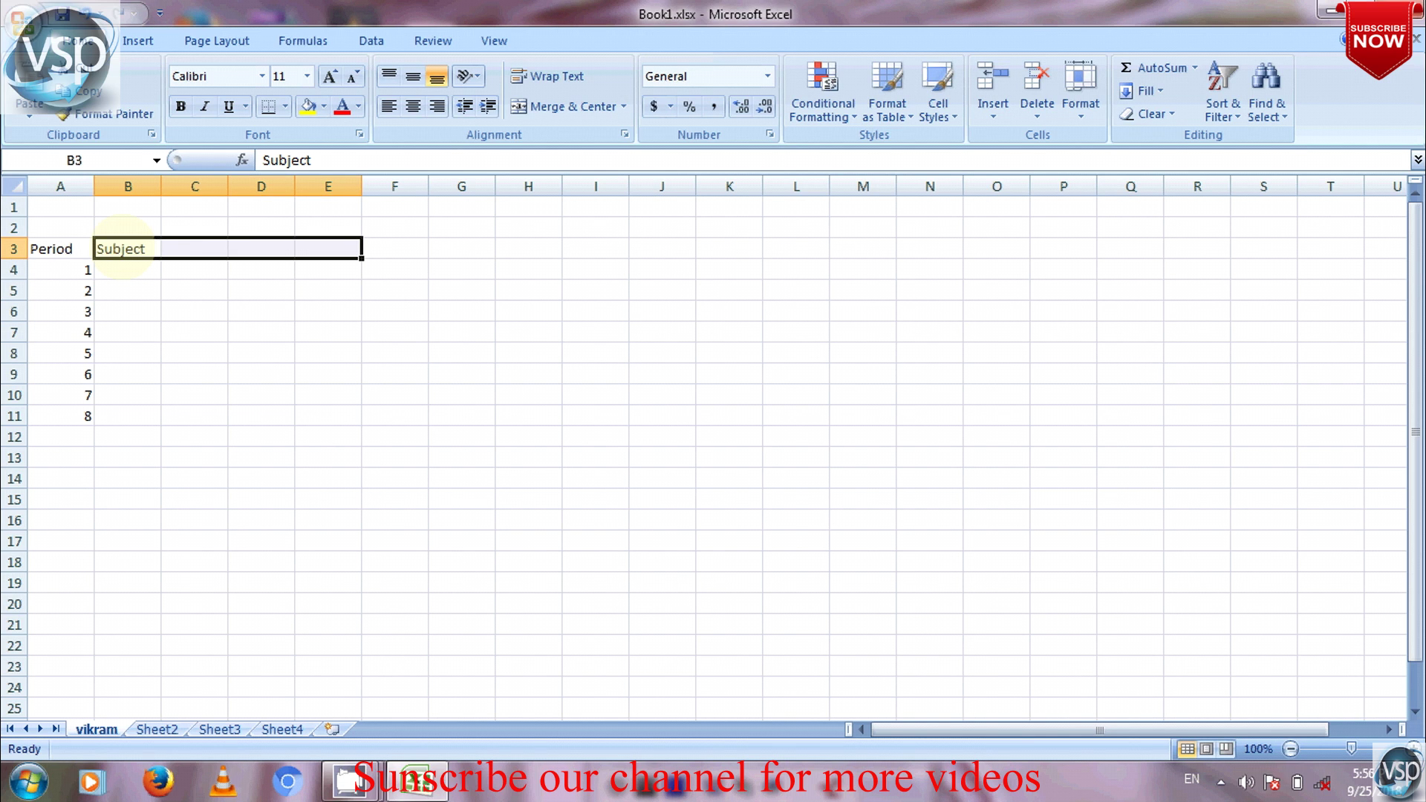
click(123, 247)
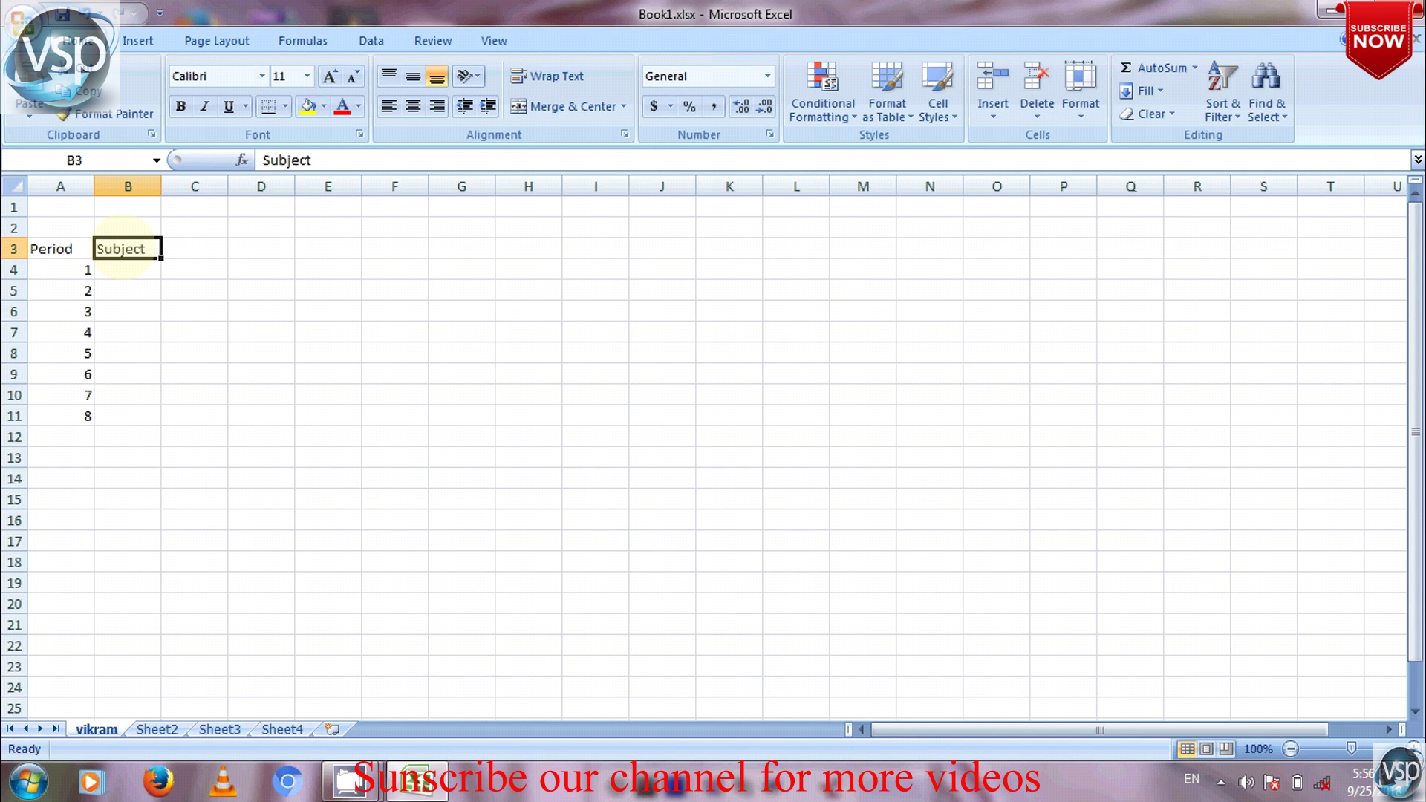
text(English)
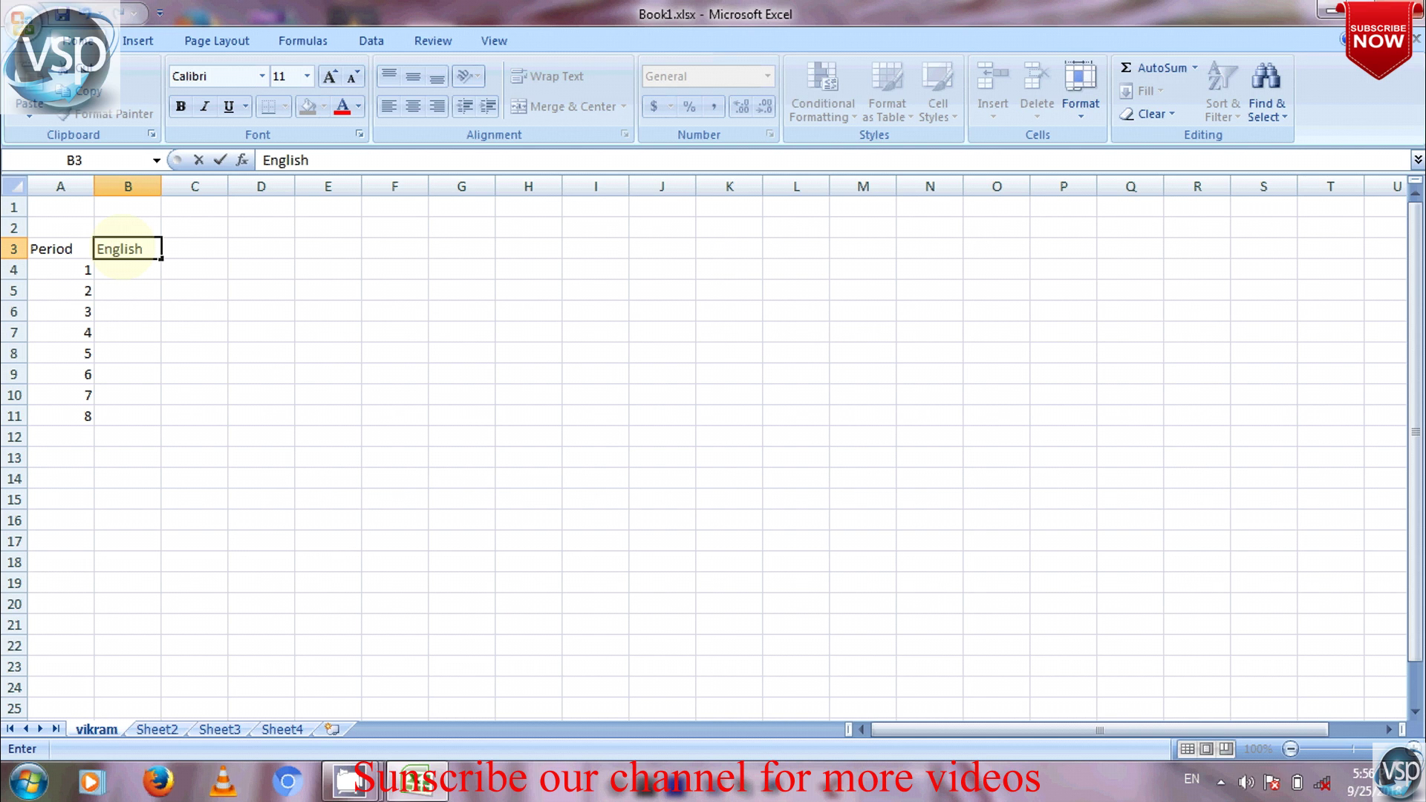
Enter Hindi, Math, Science and S.st as subject headers in C3 through F3
key(Tab)
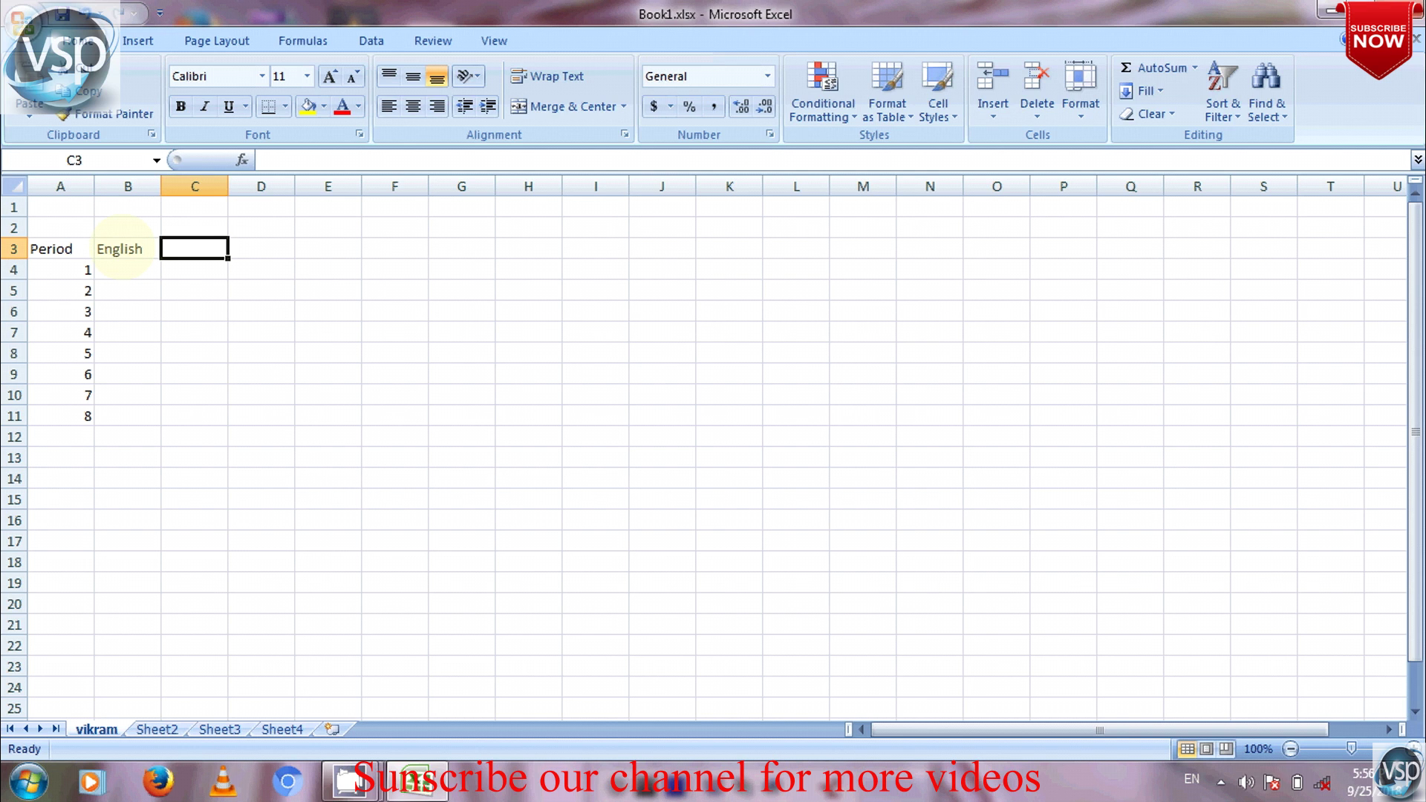
text(Hindi)
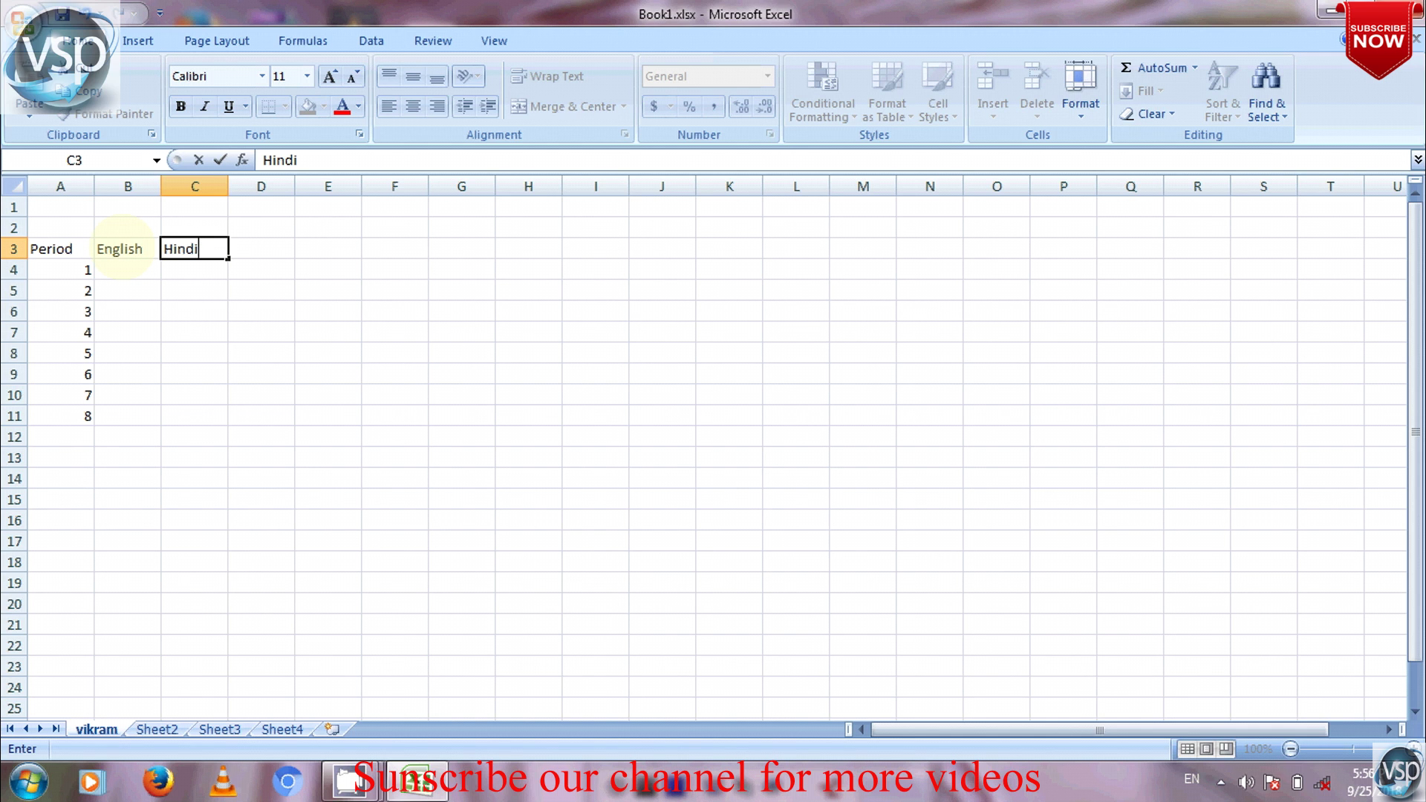
key(Tab)
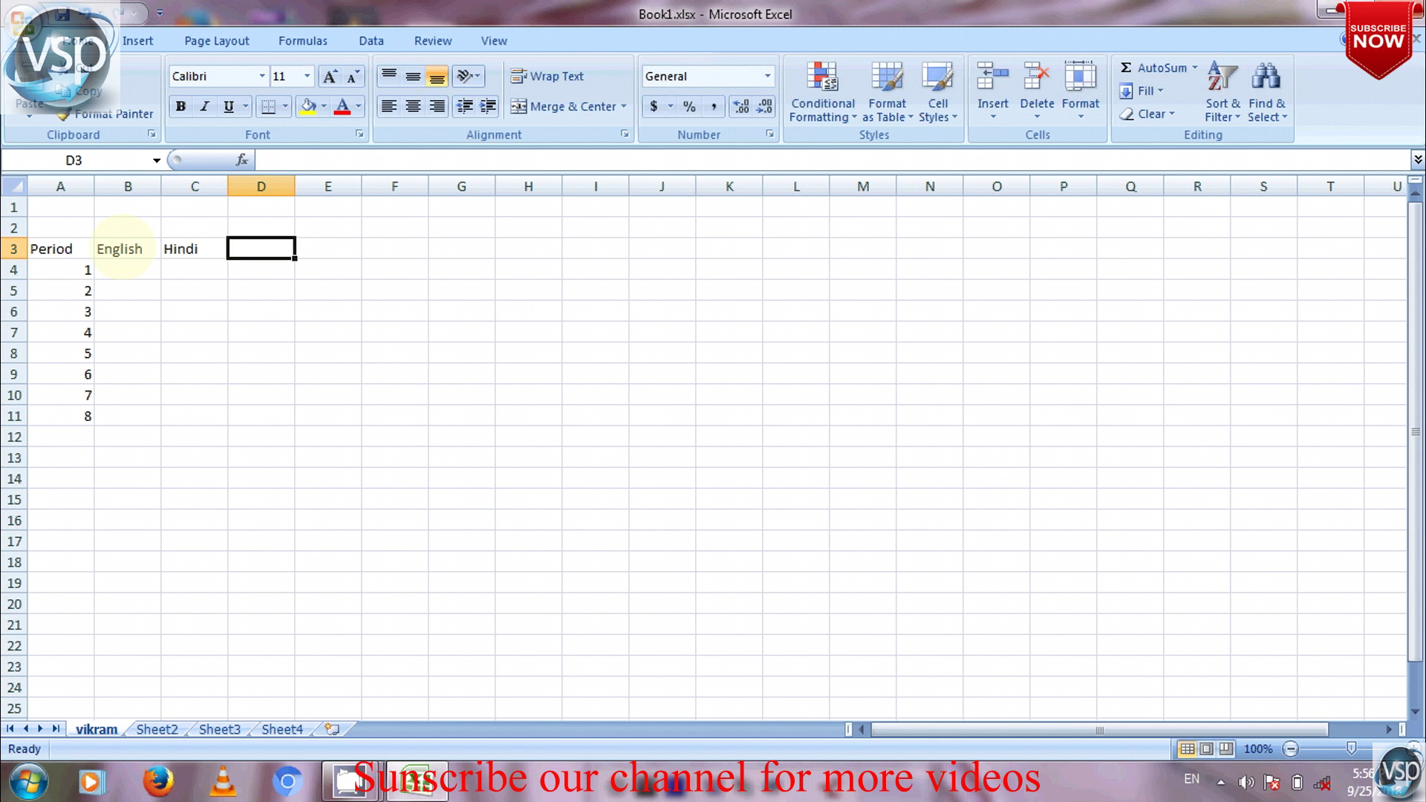
text(Math)
key(Tab)
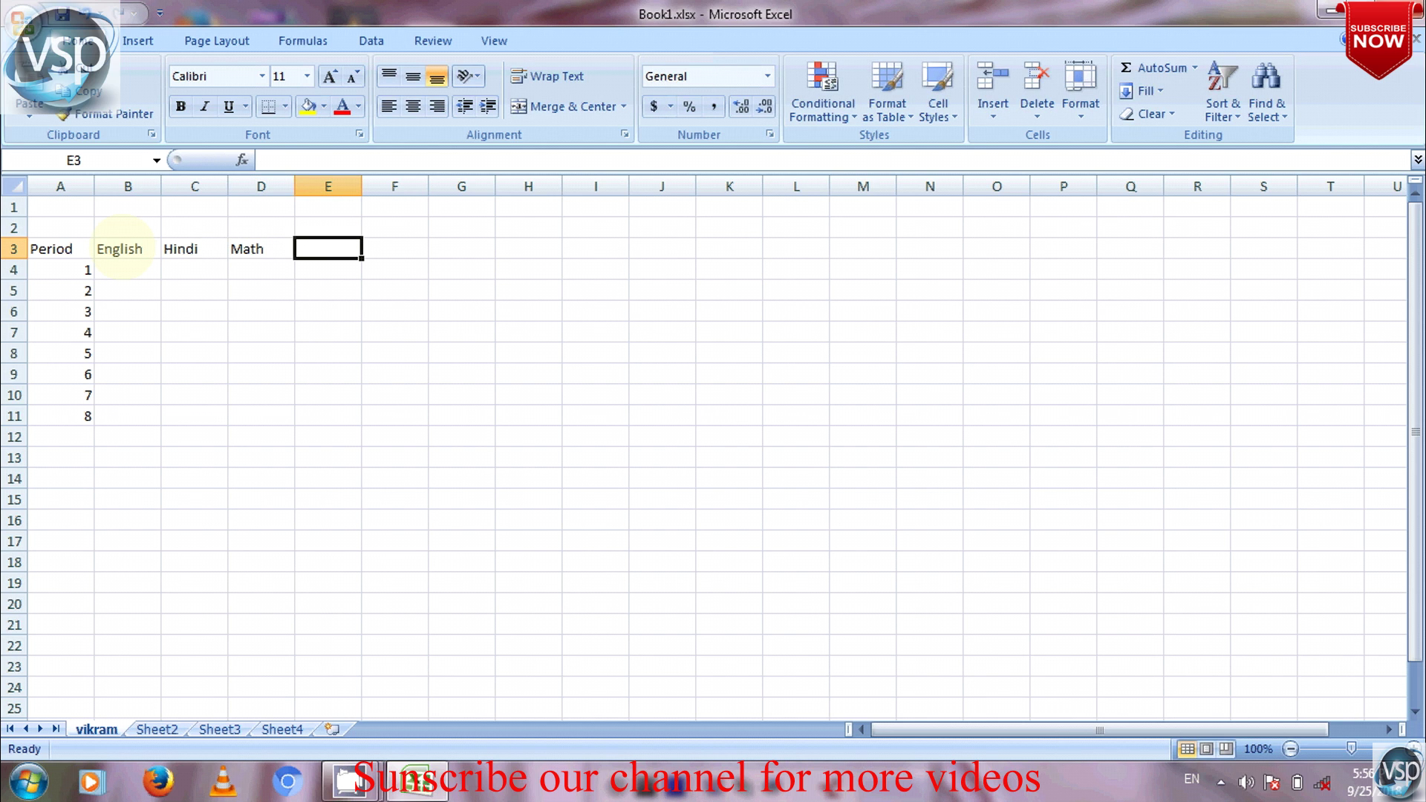
text(Science)
key(Tab)
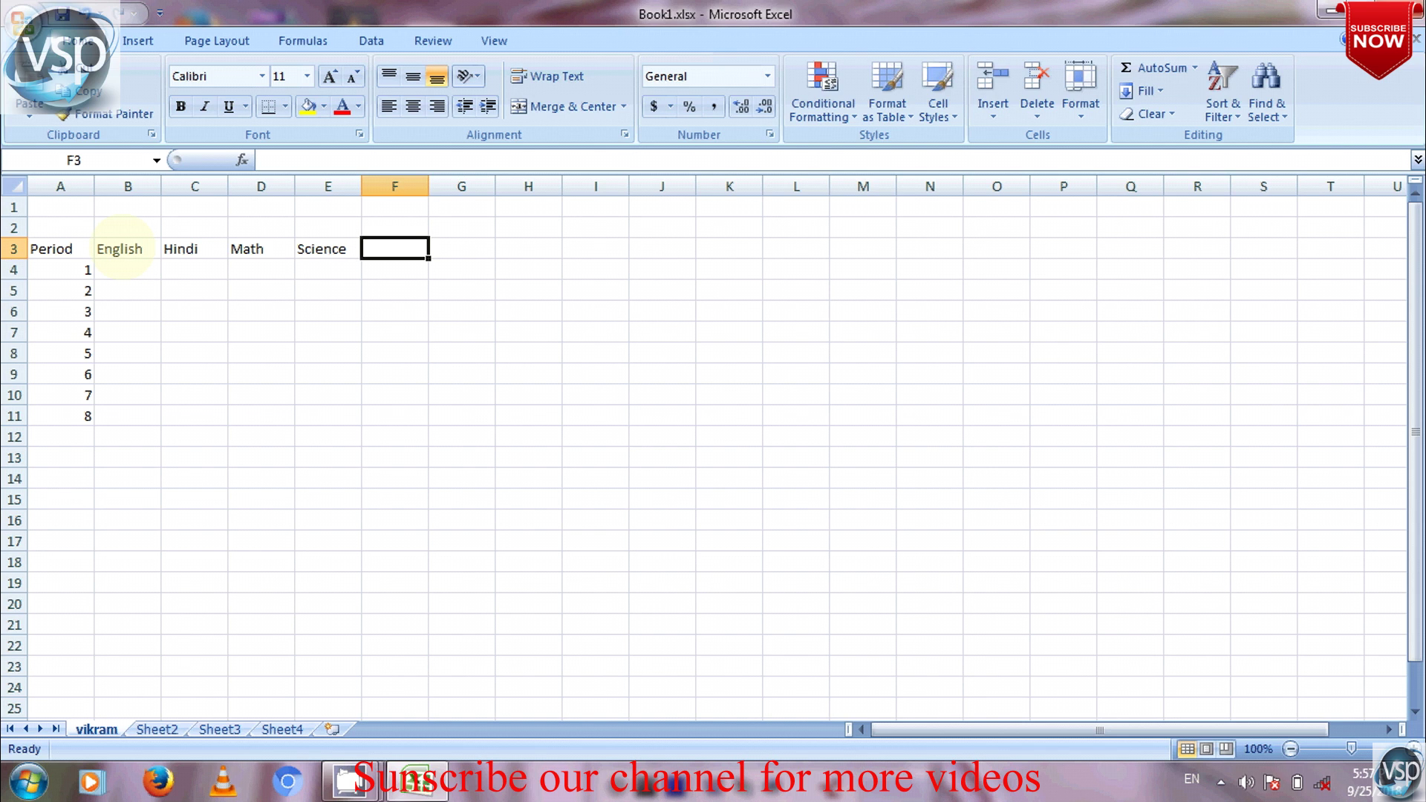
text(S.st)
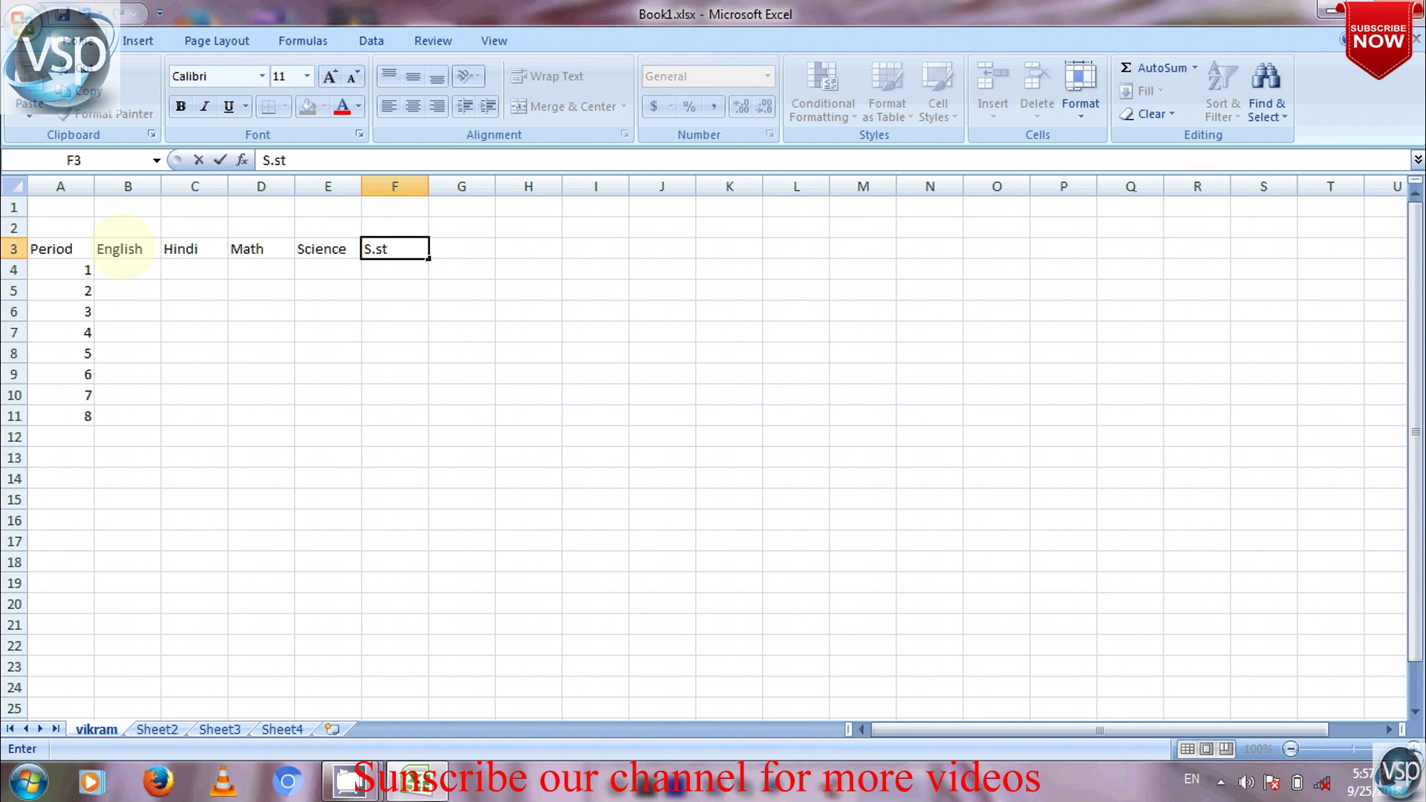
key(Tab)
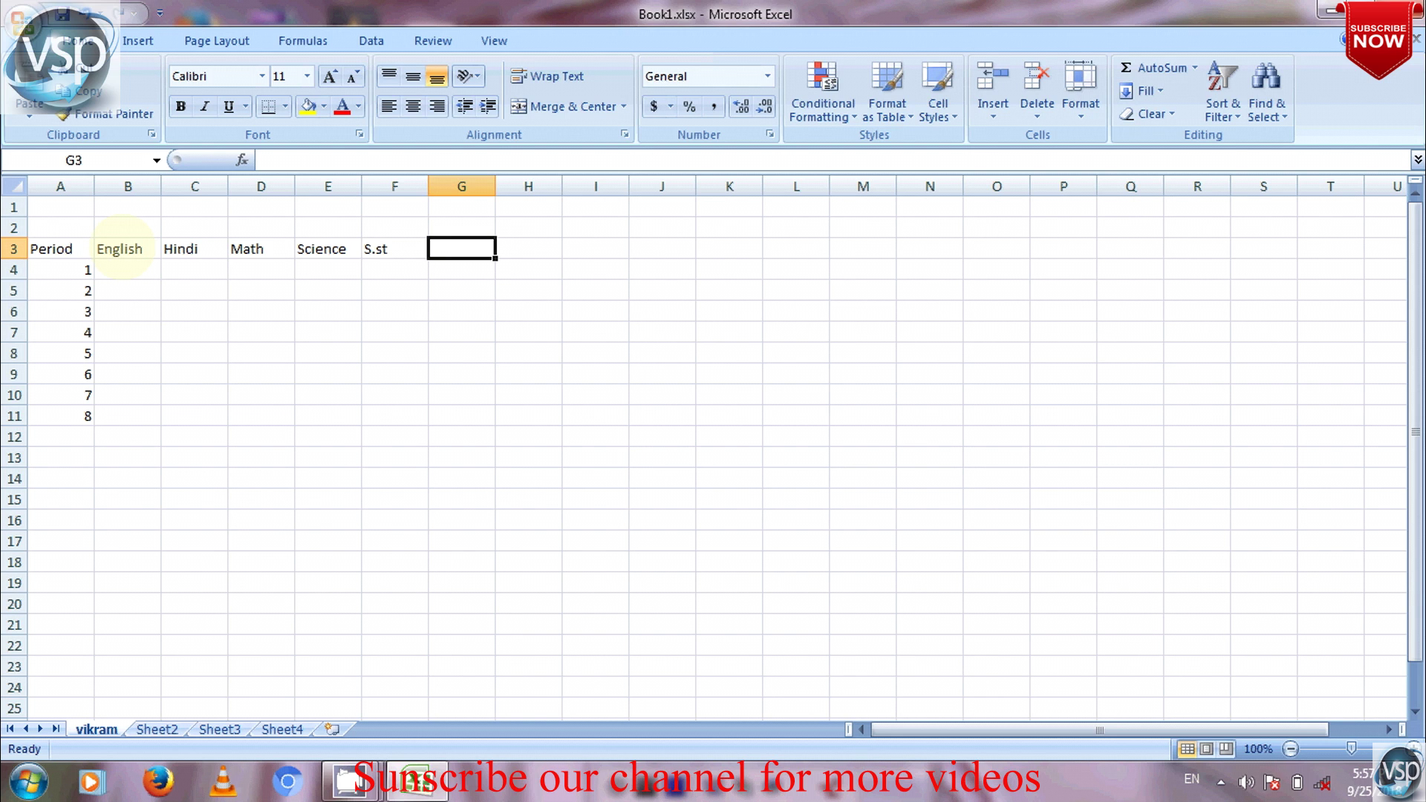
Add G.K., Computer and Dreawing as the final headers in G3, H3 and I3
text(G.)
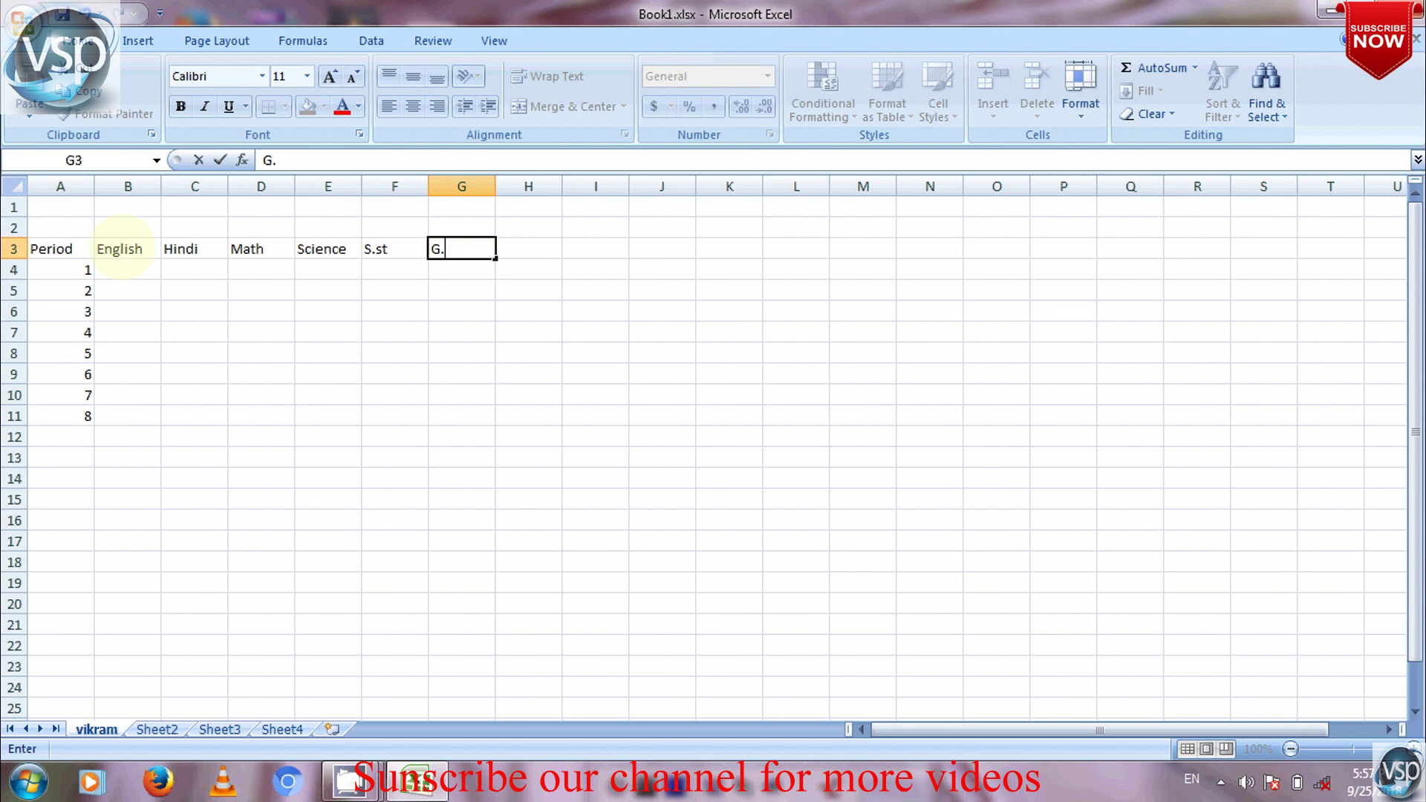
text(K.)
key(Tab)
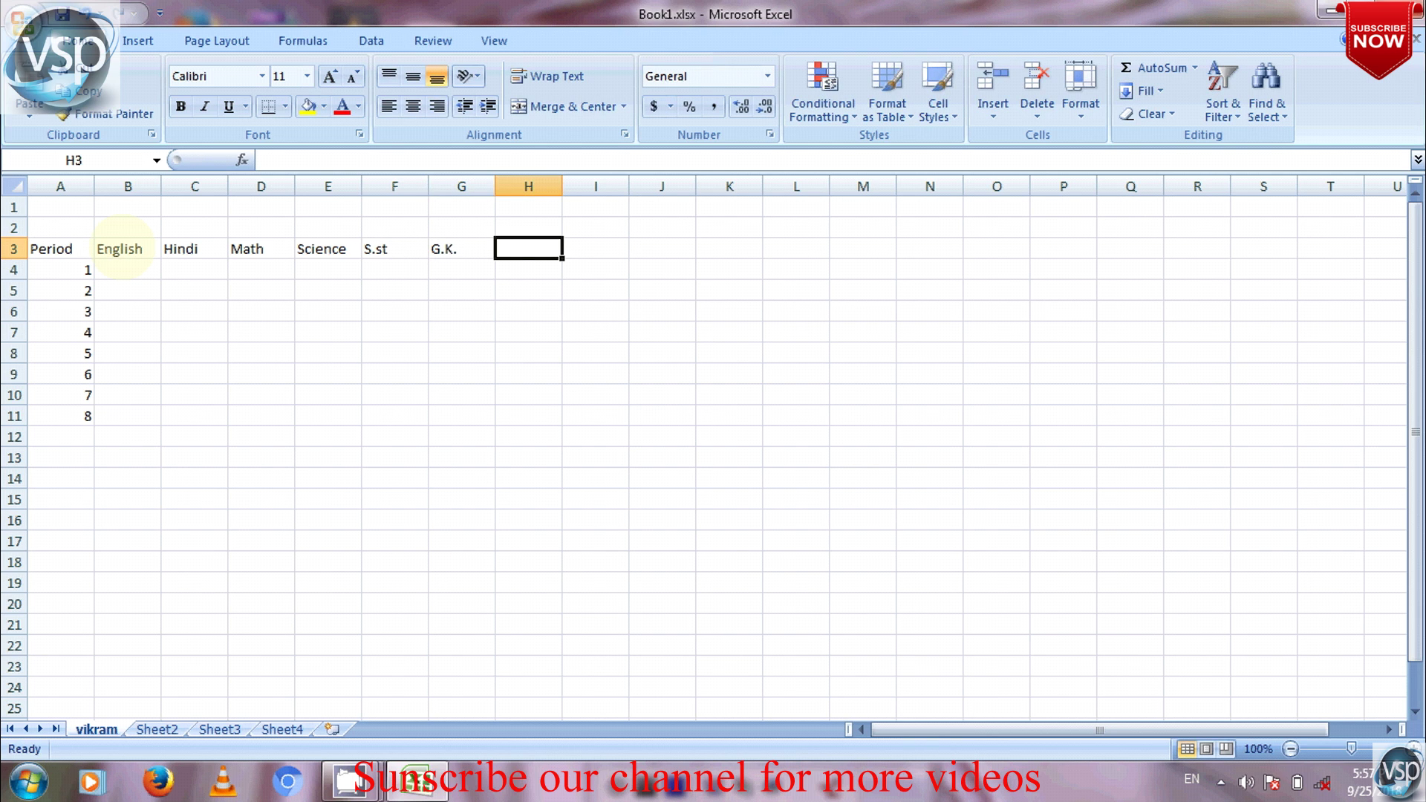
text(C)
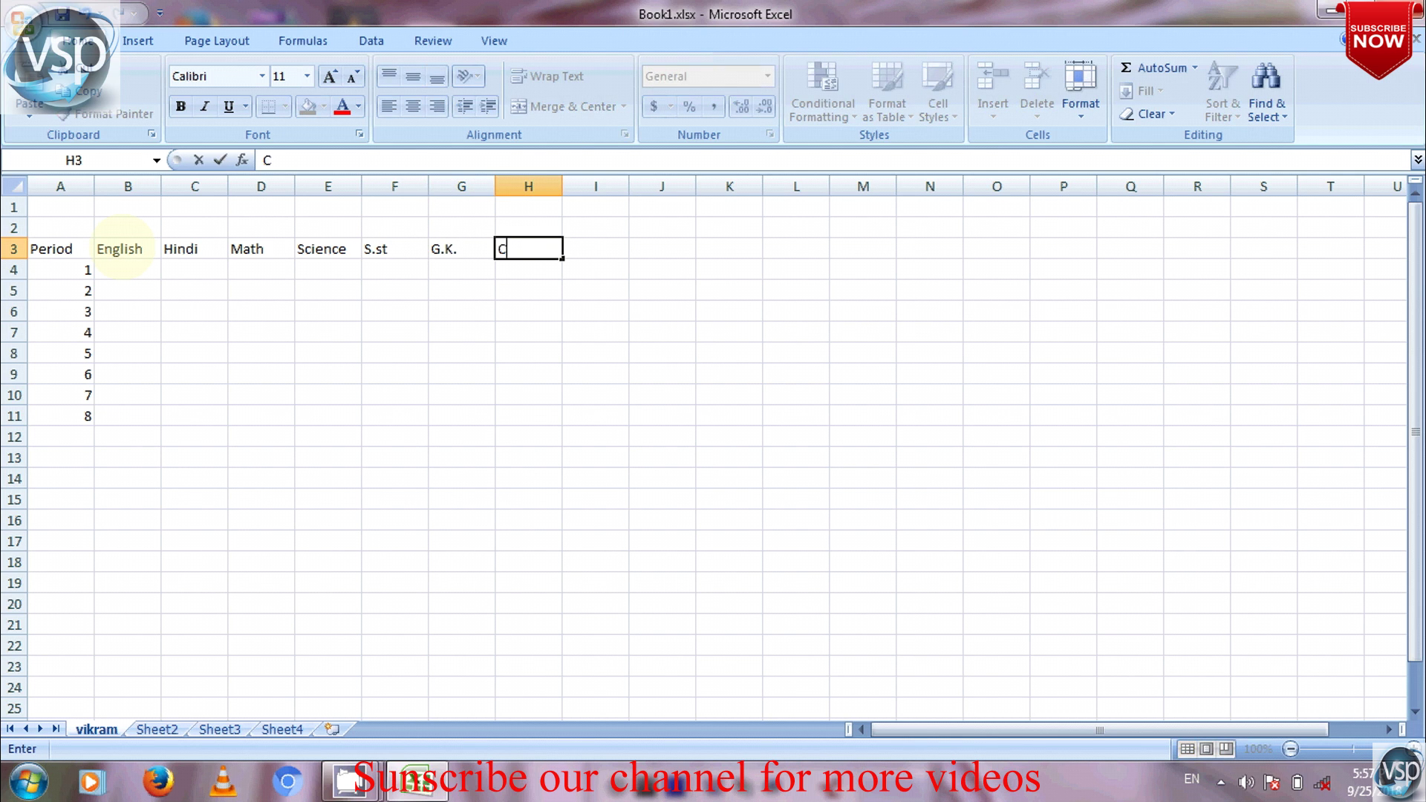
text(omputer)
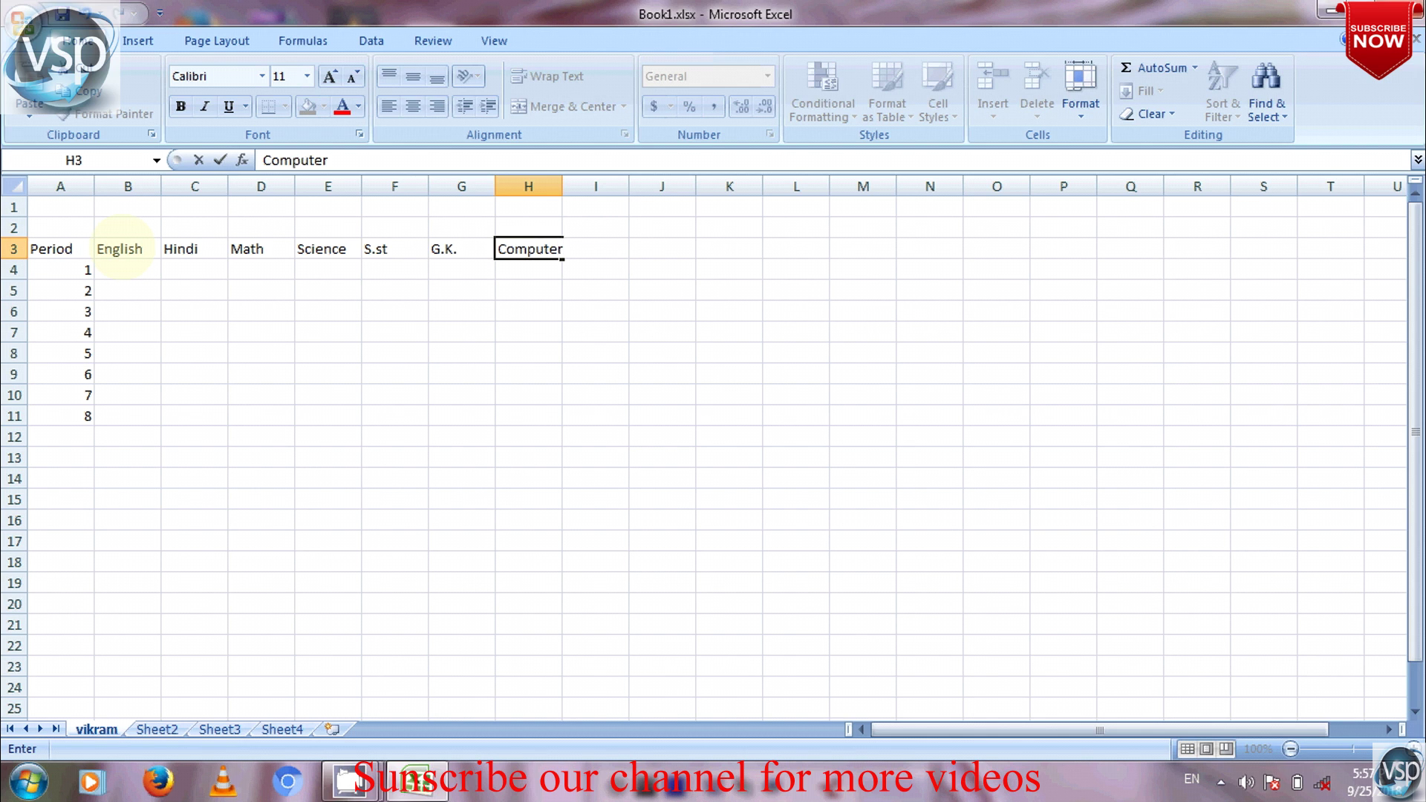
key(Tab)
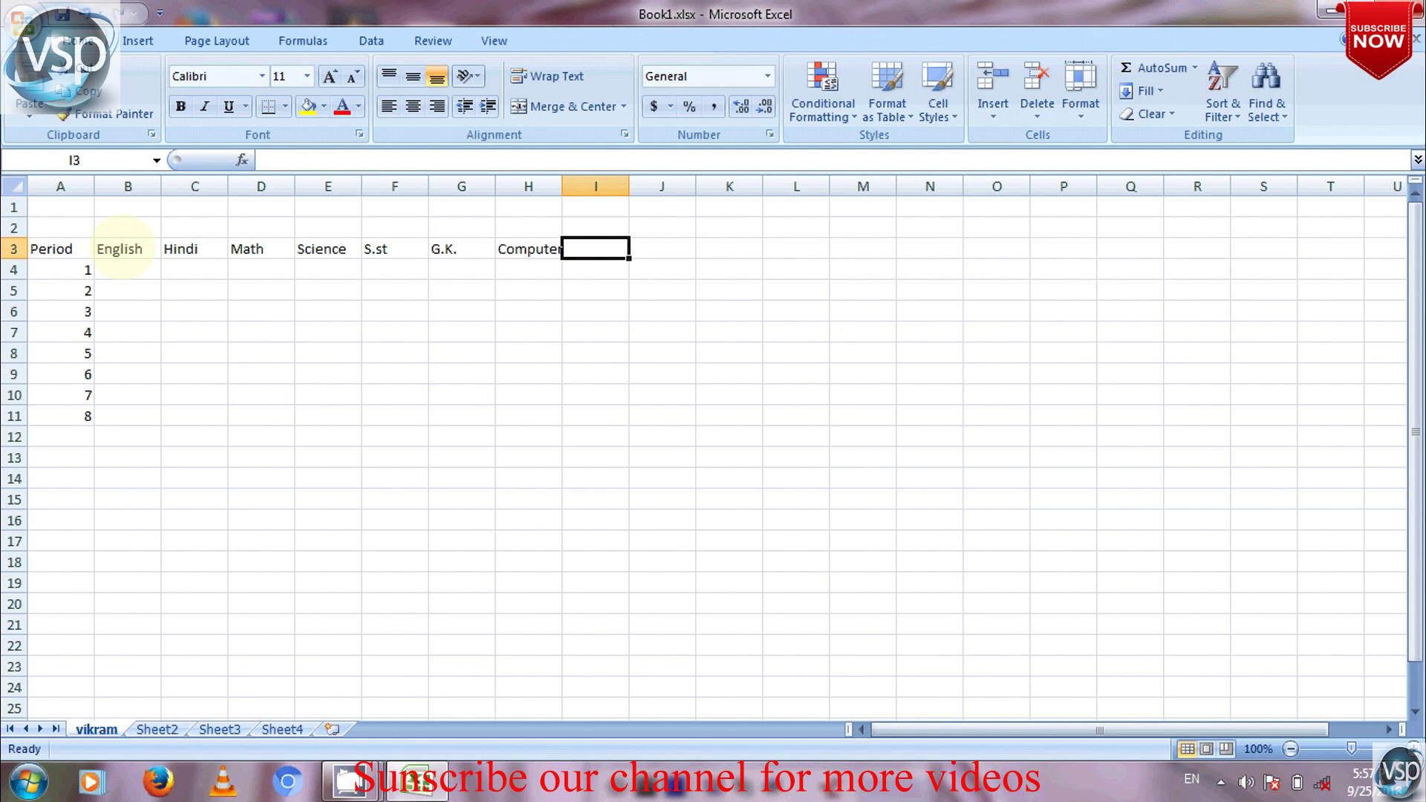
text(D)
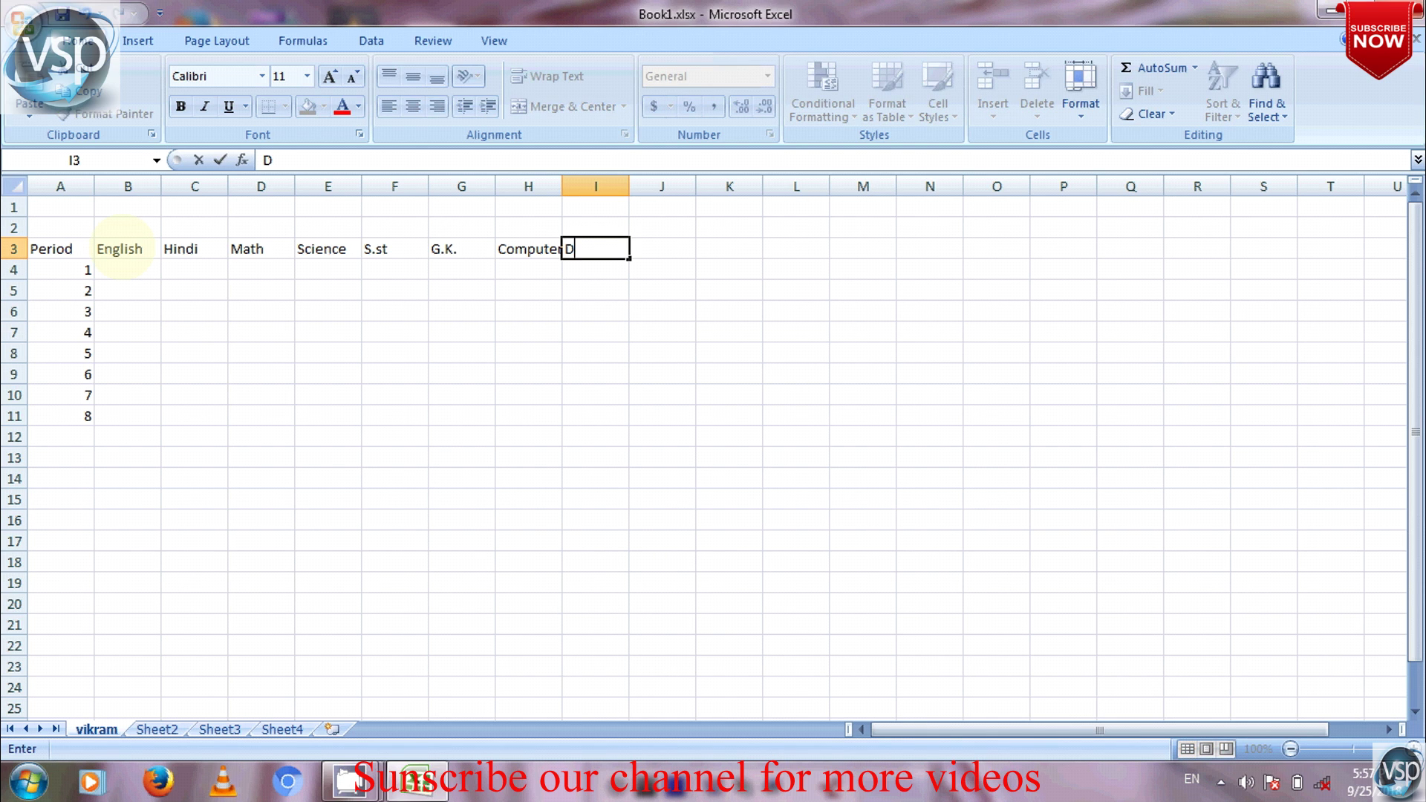
text(reawing)
key(Return)
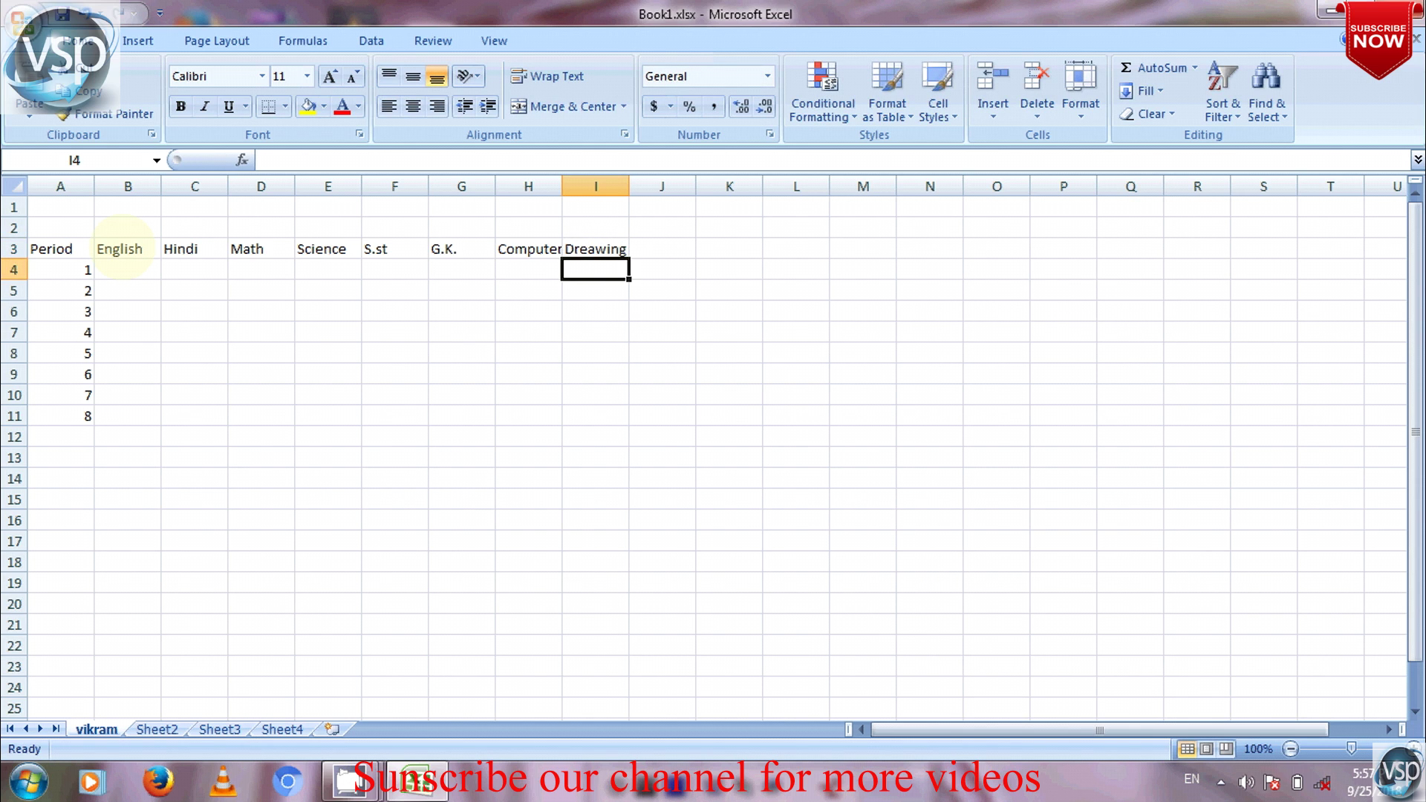
key(Left)
key(Left)
key(Left)
key(Left)
key(Left)
key(Left)
key(Left)
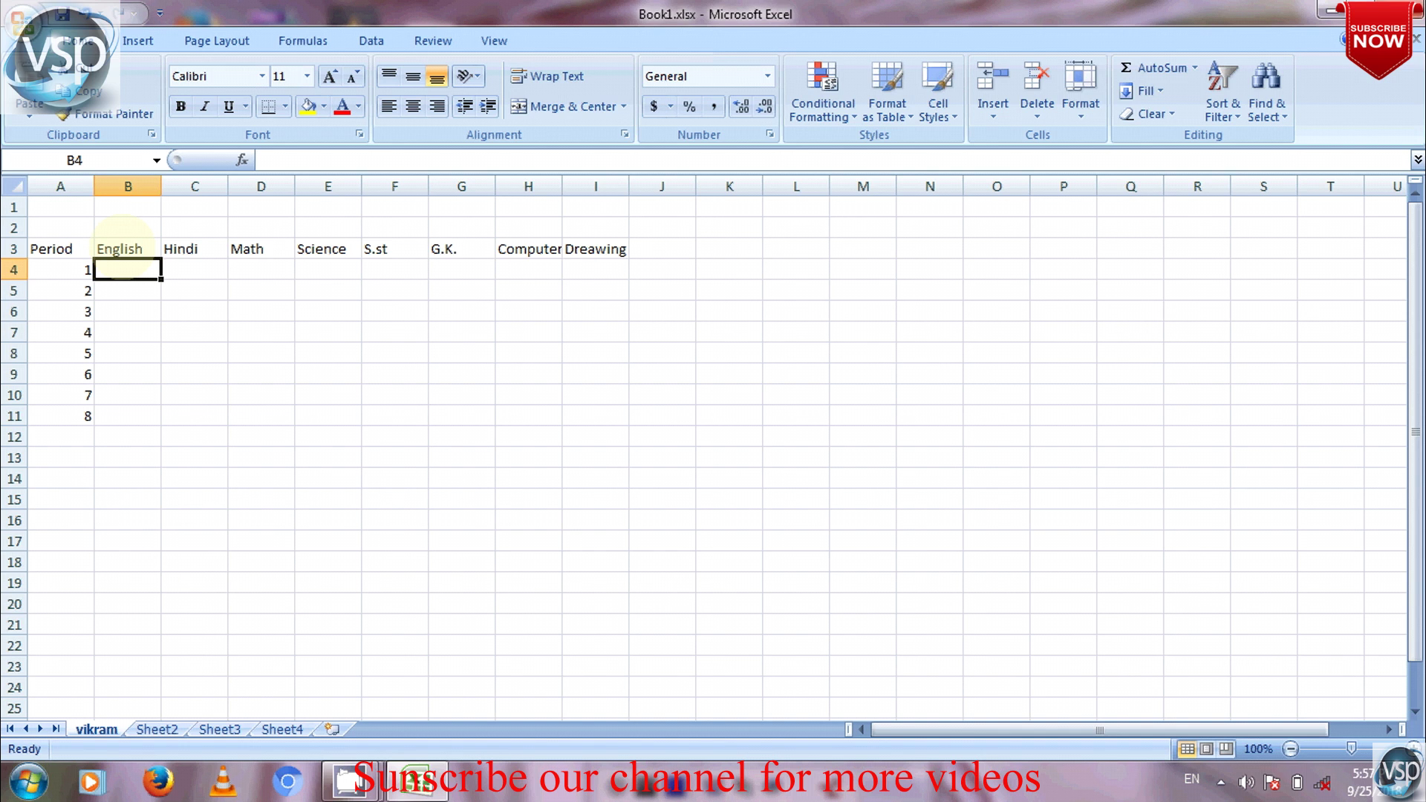
Enter 2nd, 3rd, 4th, 5th and 6th across B4:F4 for period 1
text(2)
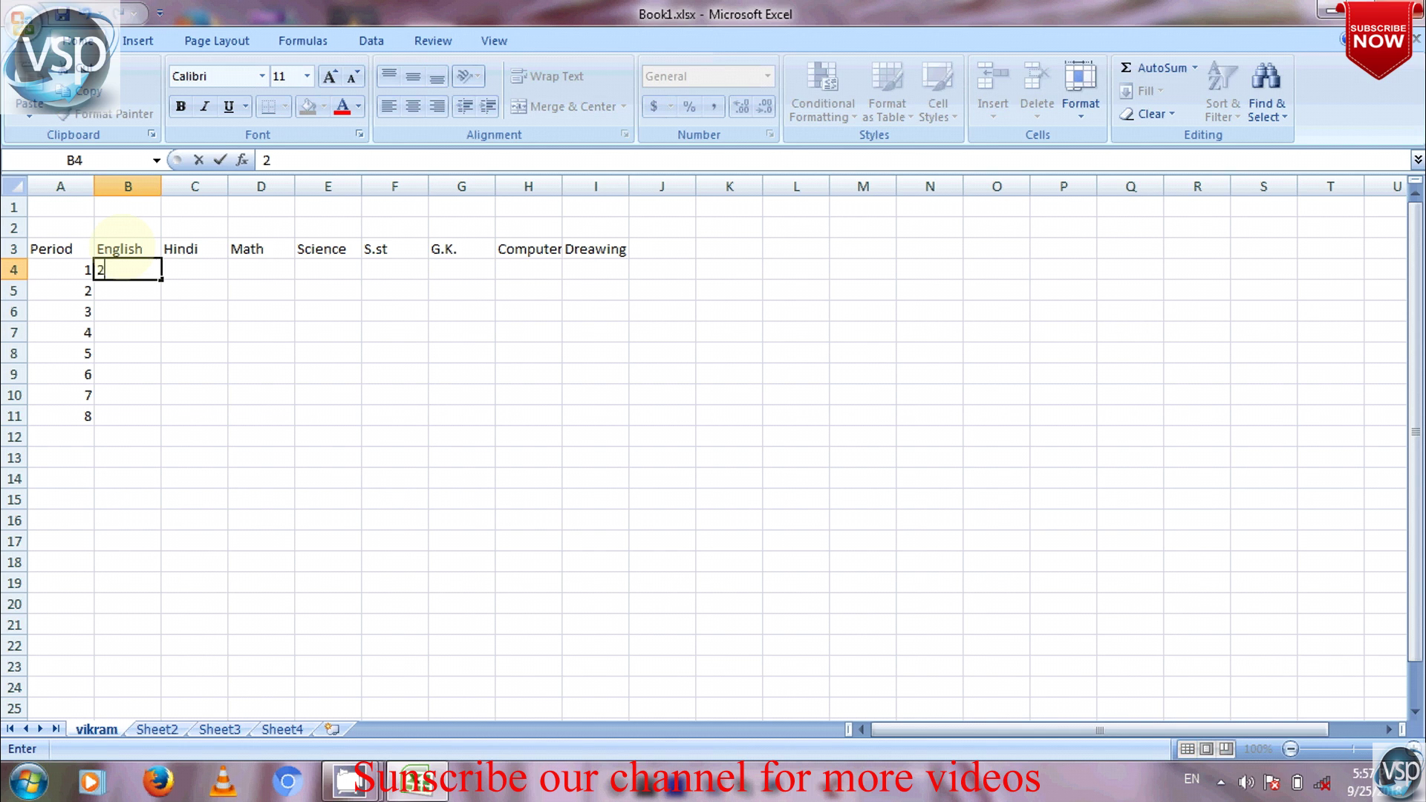
text(nd)
key(Tab)
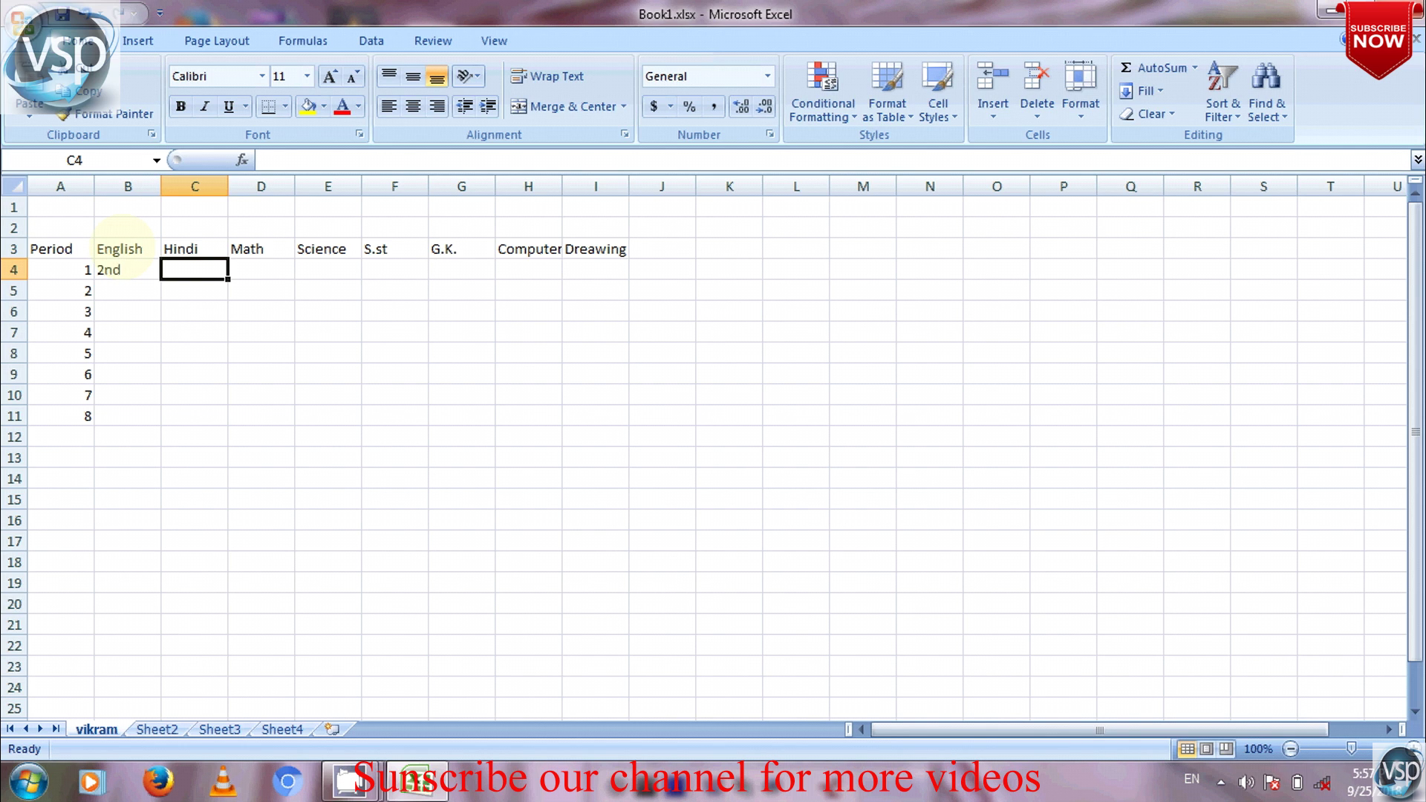
text(3r)
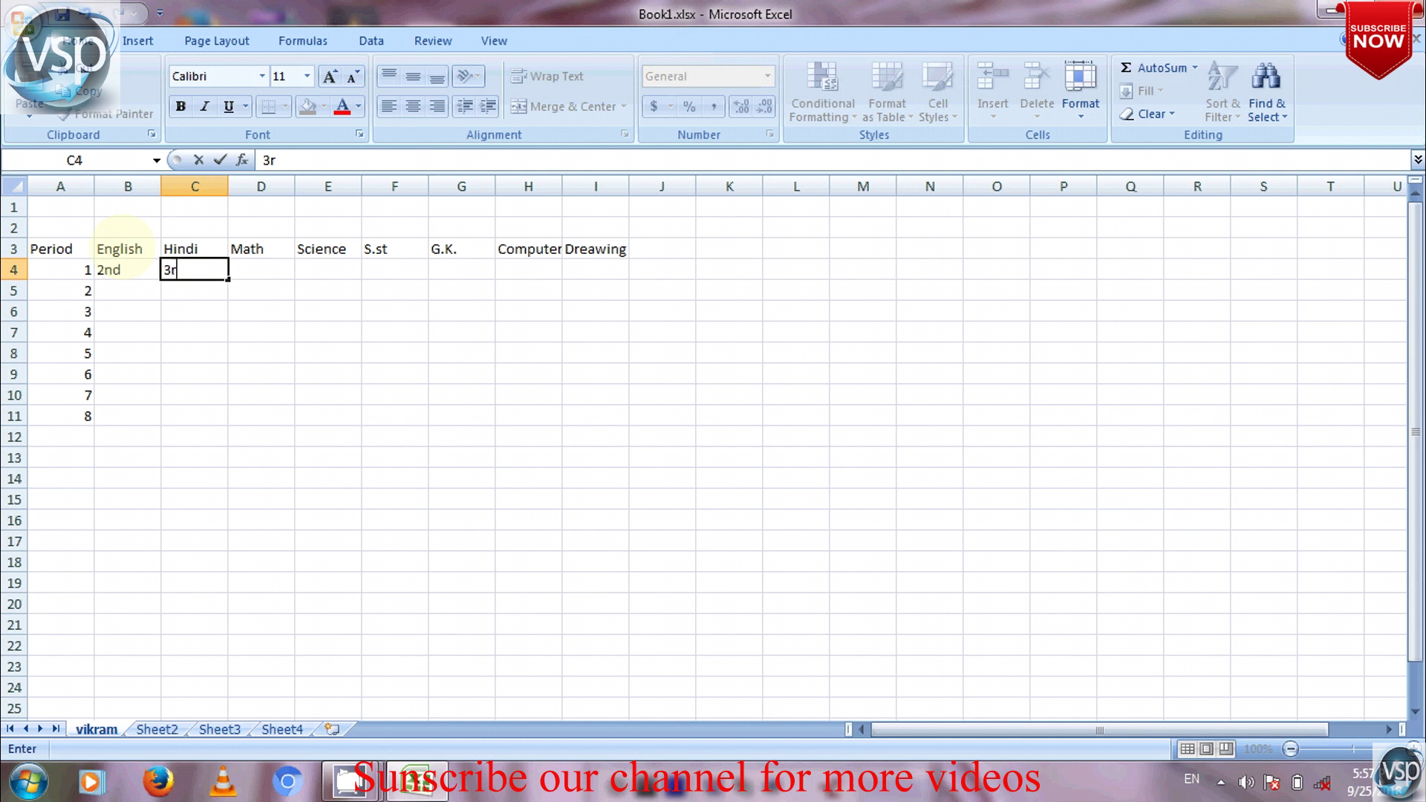
text(d)
key(Tab)
text(4)
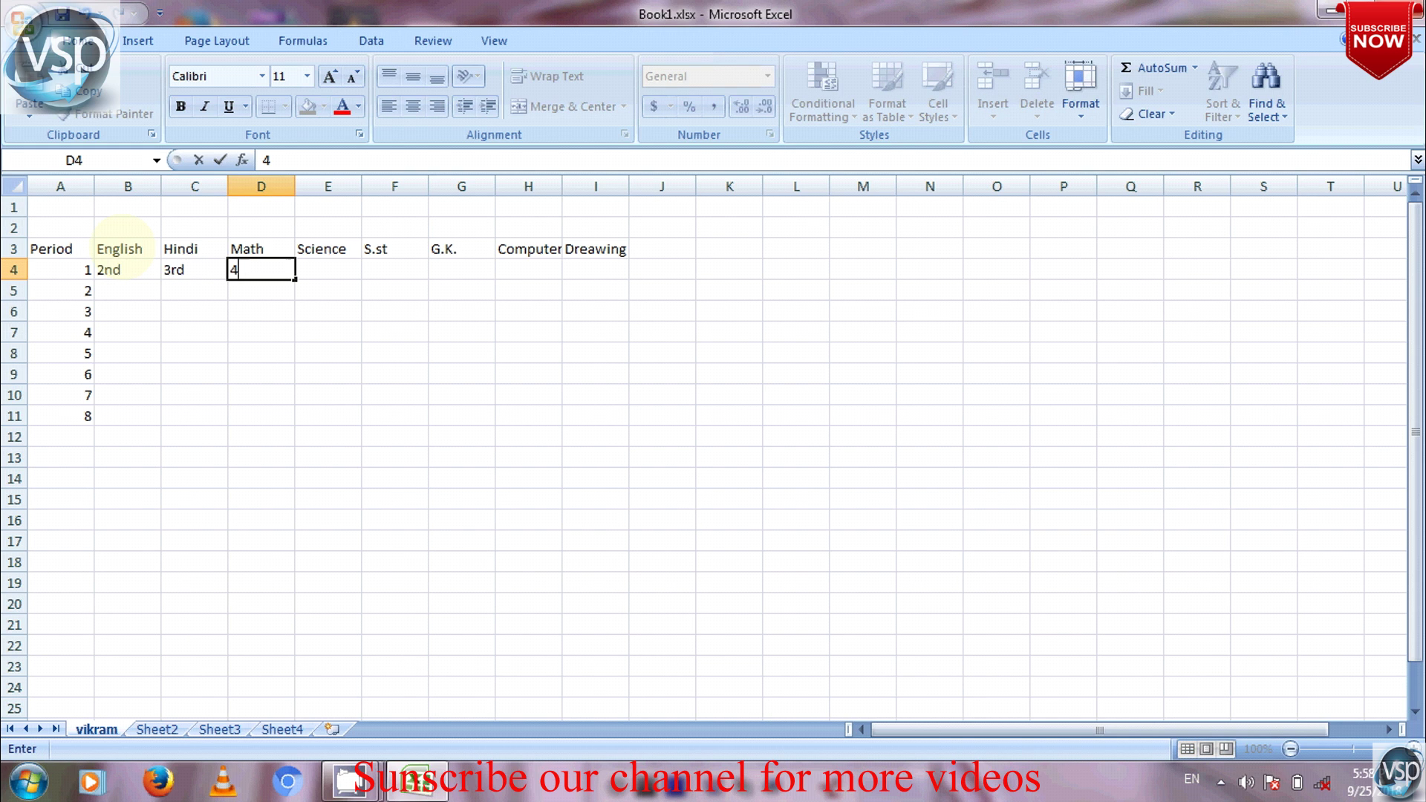
text(th)
key(Tab)
text(5th)
key(Tab)
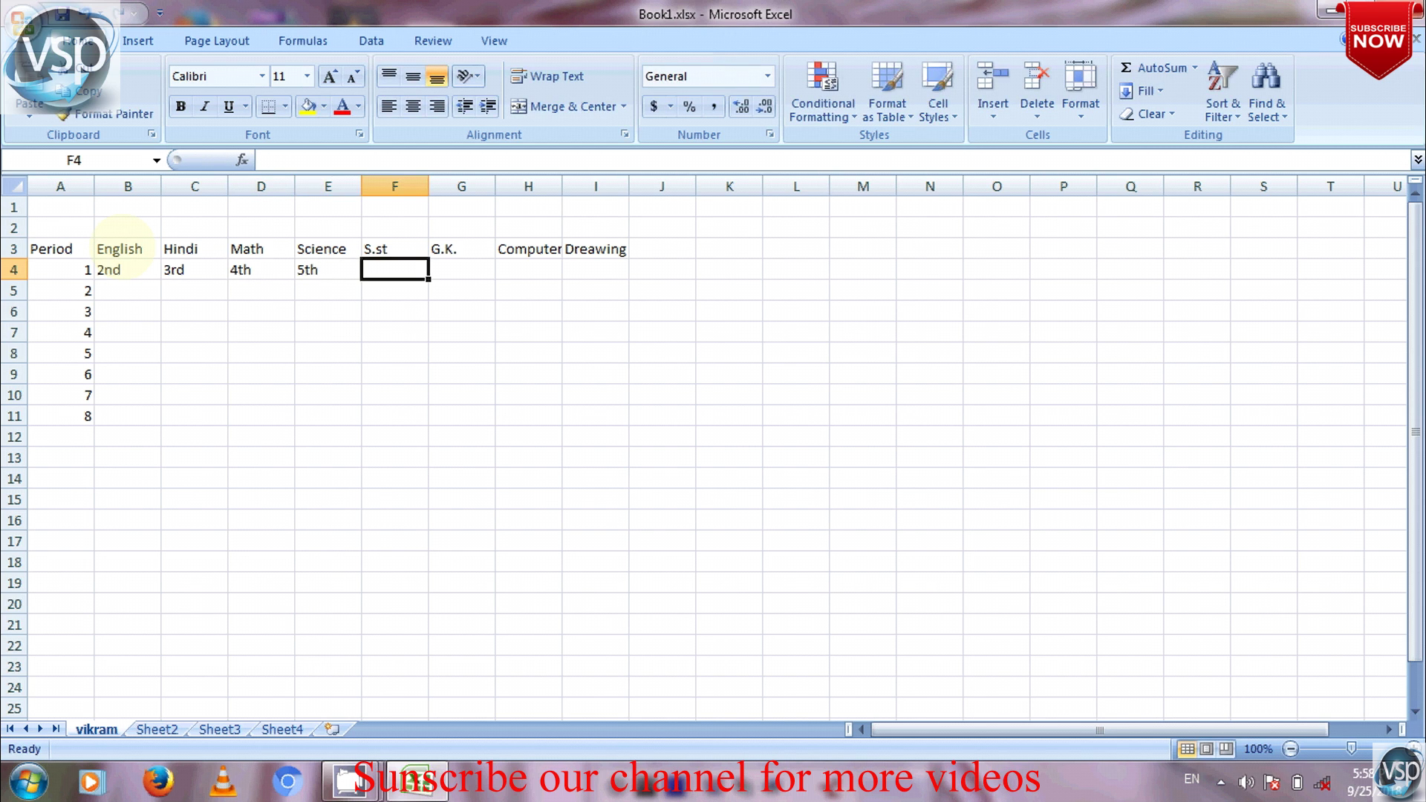
text(6th)
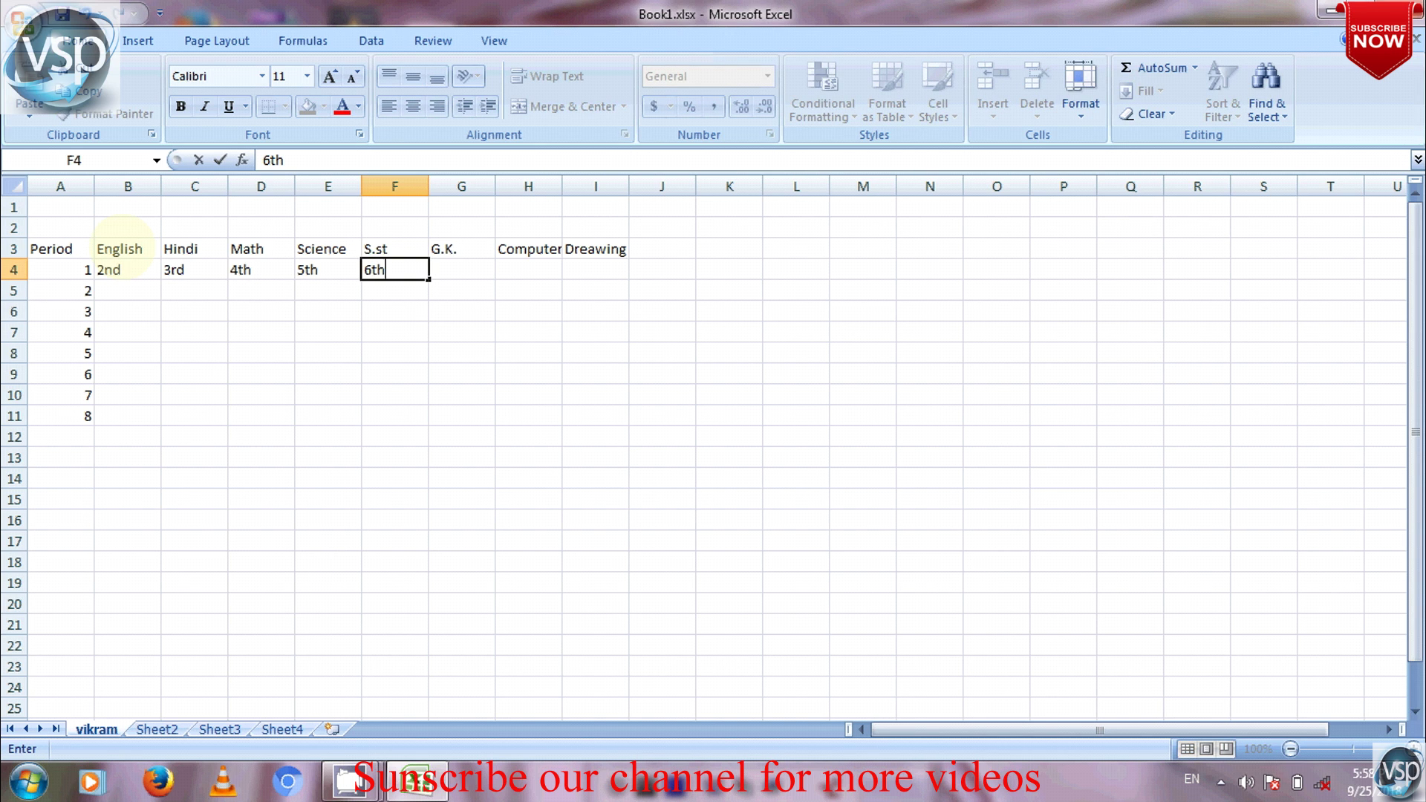
key(Tab)
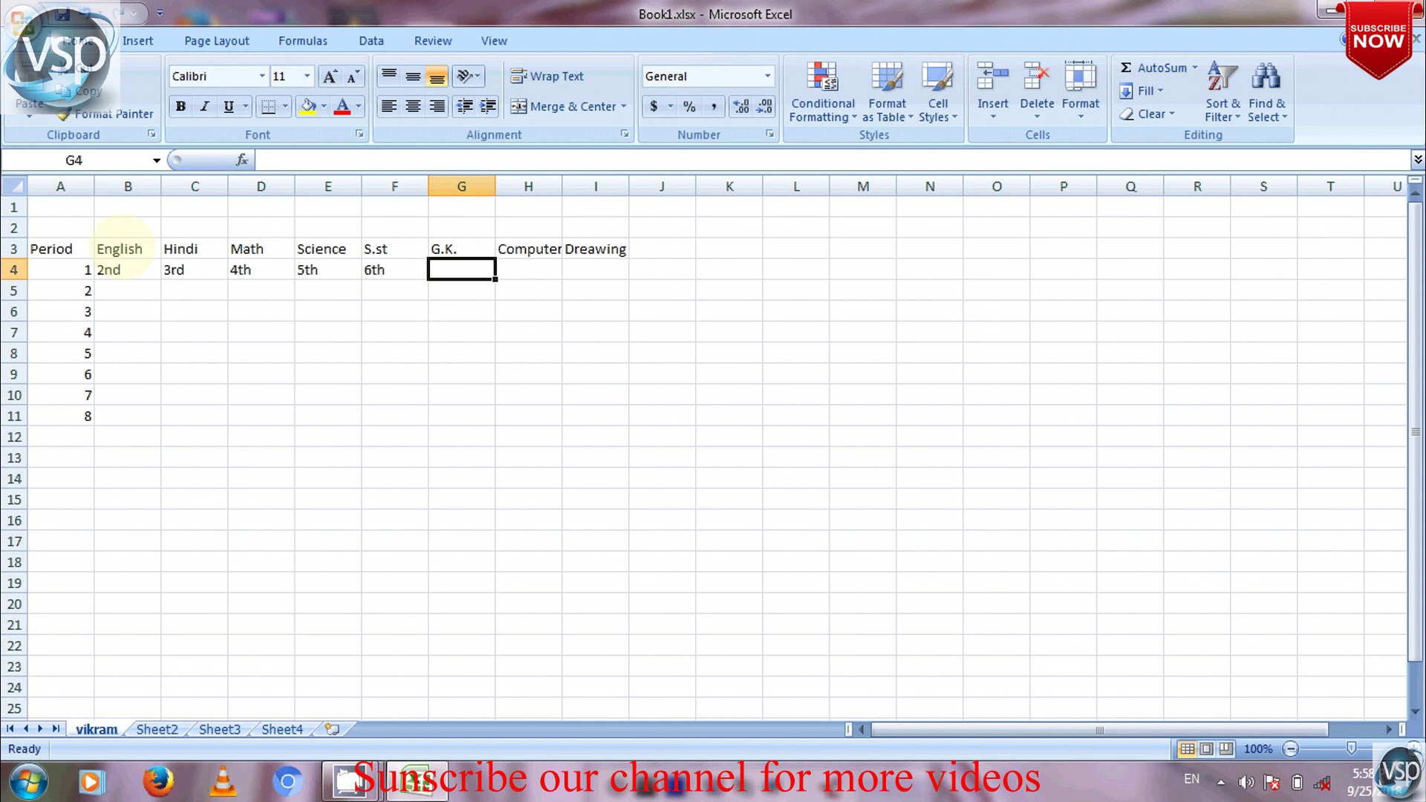
Enter 7th, 8th and 9th in G4:I4, correcting a typo in 9th
text(7th)
key(Tab)
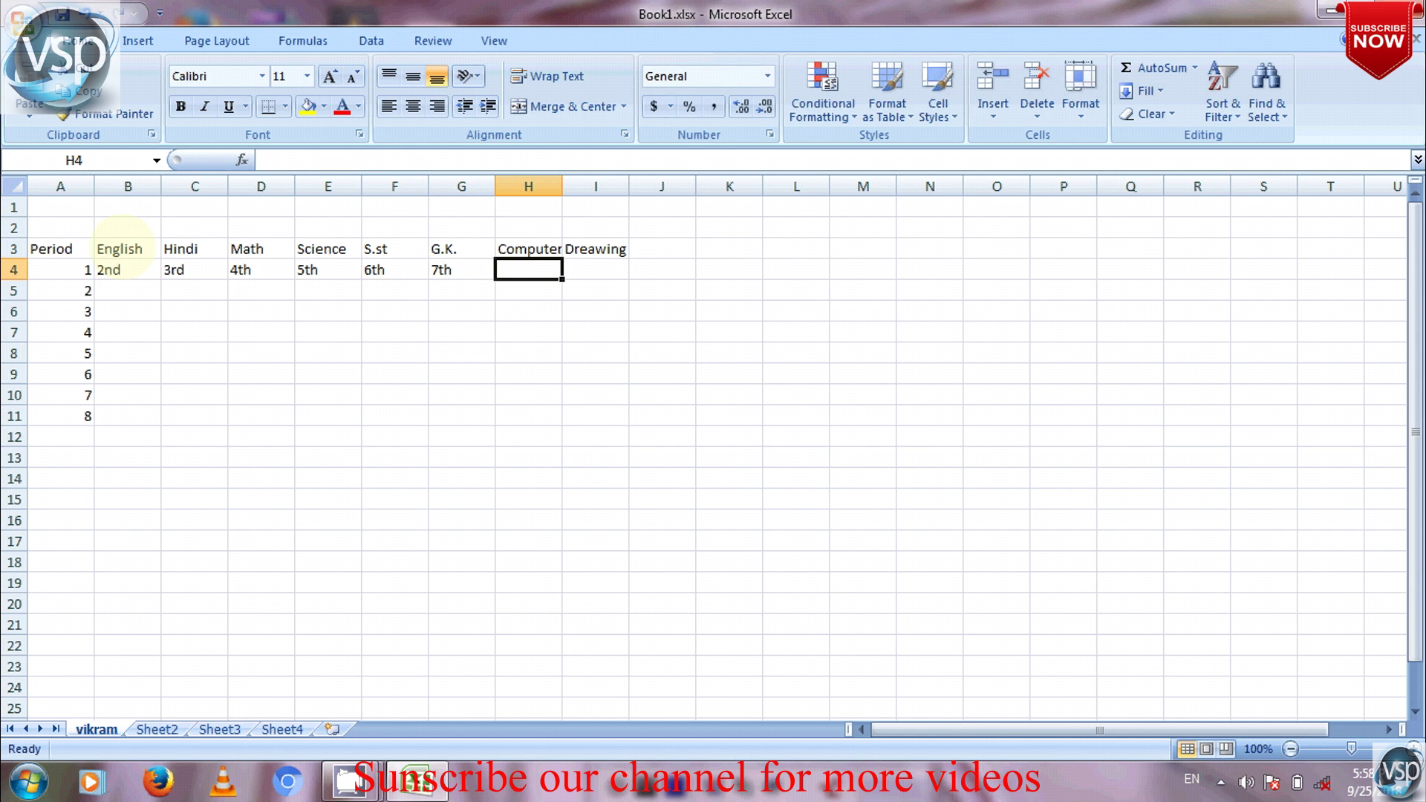
text(8th)
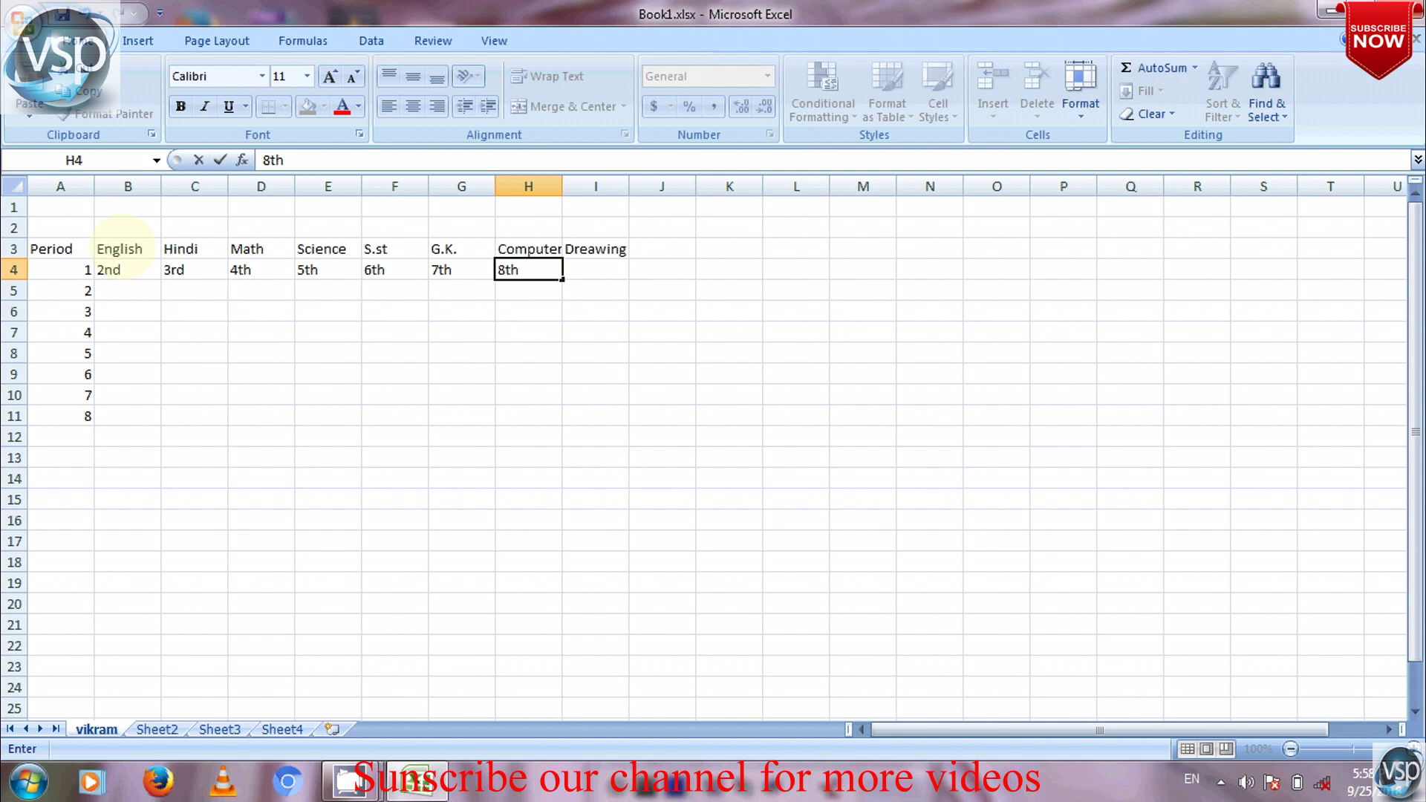
key(Tab)
text(9)
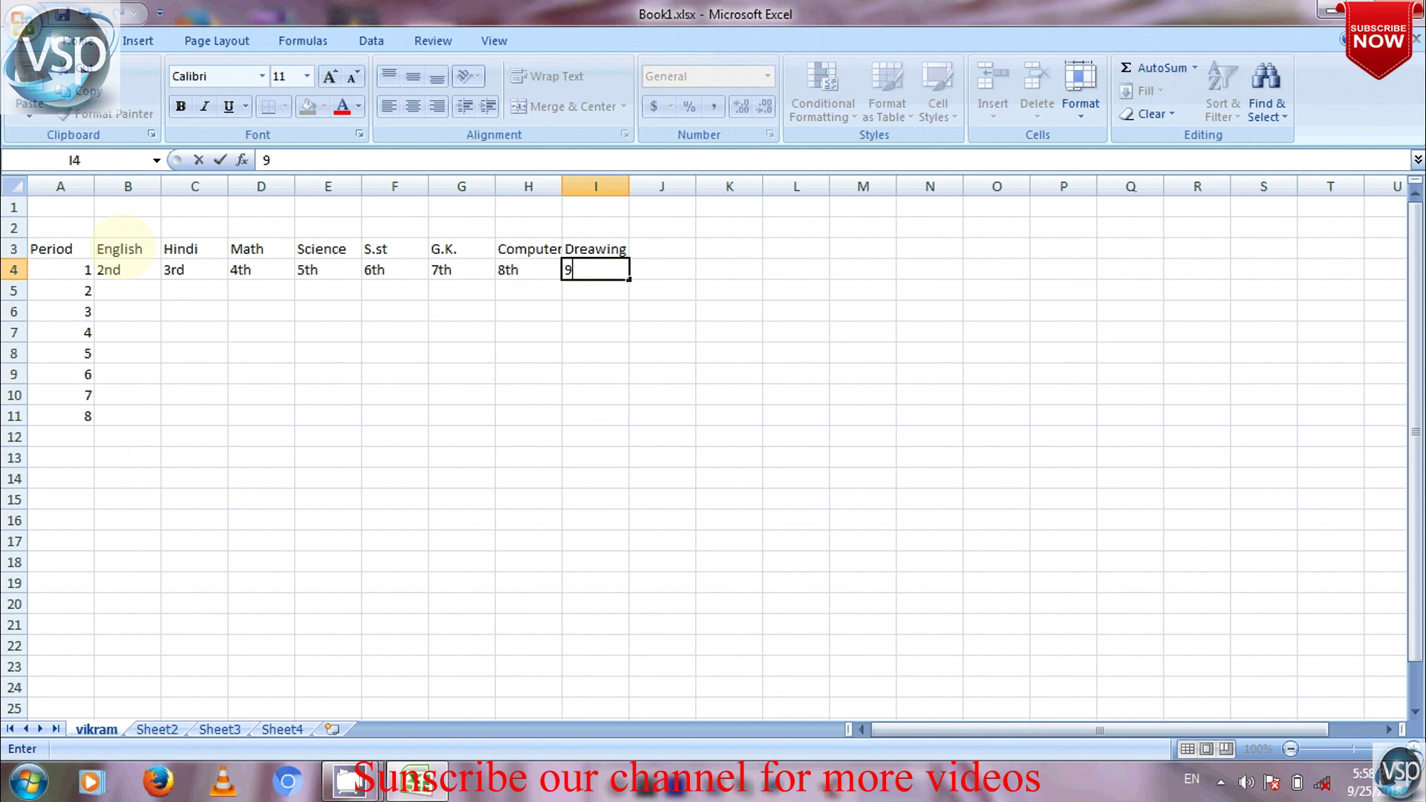
text(1)
text(h)
key(BackSpace)
key(BackSpace)
text(th)
key(Return)
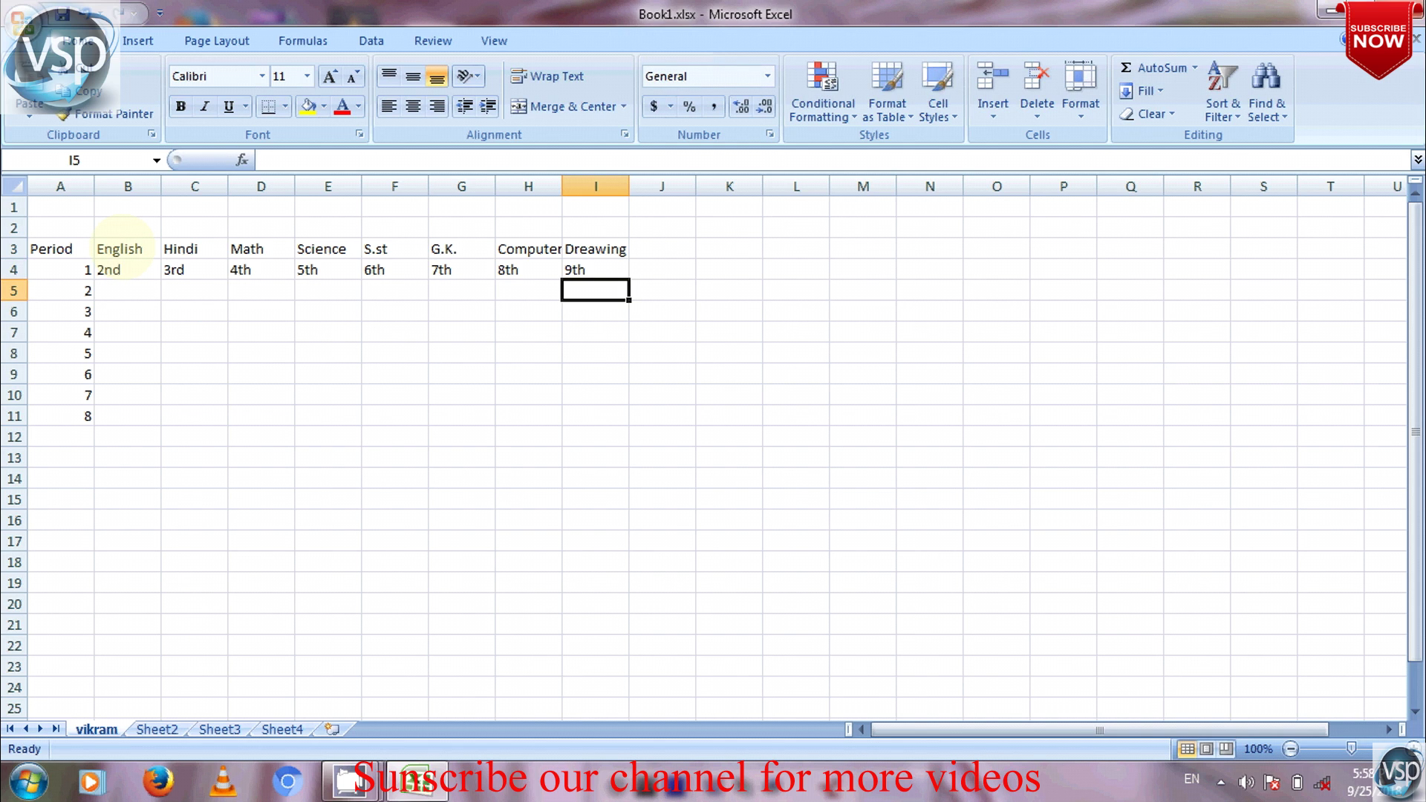
key(Down)
key(Down)
key(Down)
key(Down)
key(Down)
key(Up)
key(Up)
key(Up)
key(Up)
key(Up)
key(Up)
key(Up)
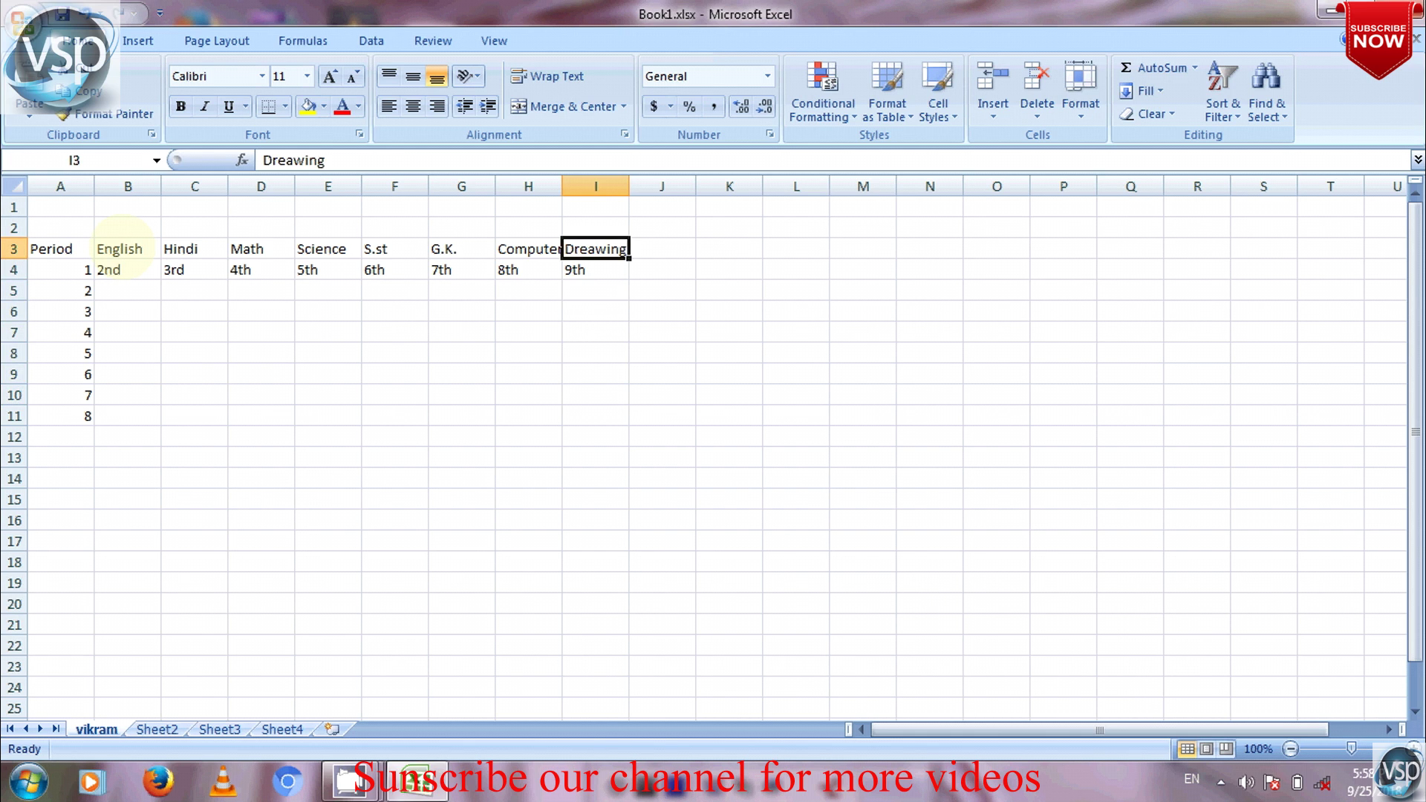
key(Left)
key(Left)
key(Left)
key(Left)
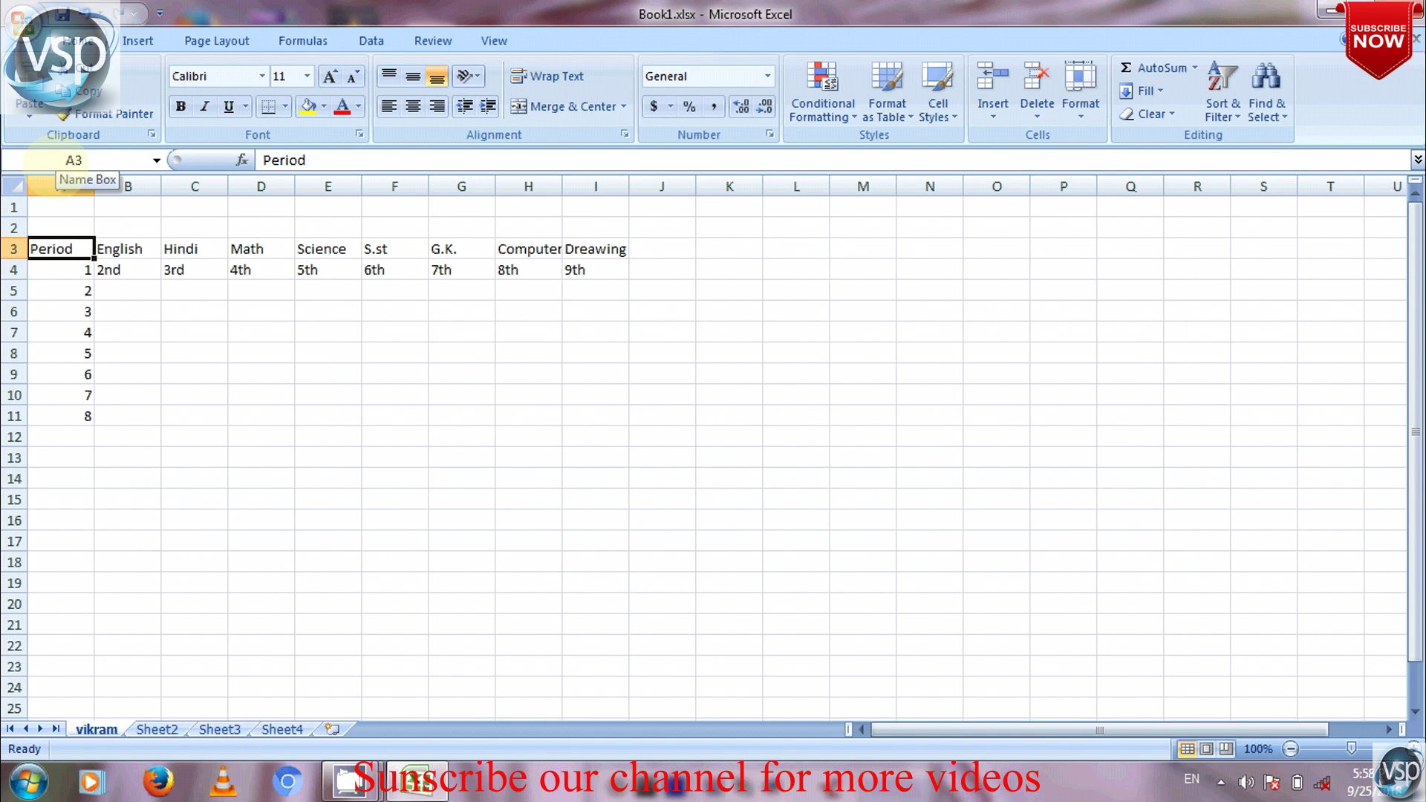
Select A3:I11 and apply All Borders to every cell of the timetable
key(shift+Right)
key(shift+Right)
key(shift+Right)
key(shift+Right)
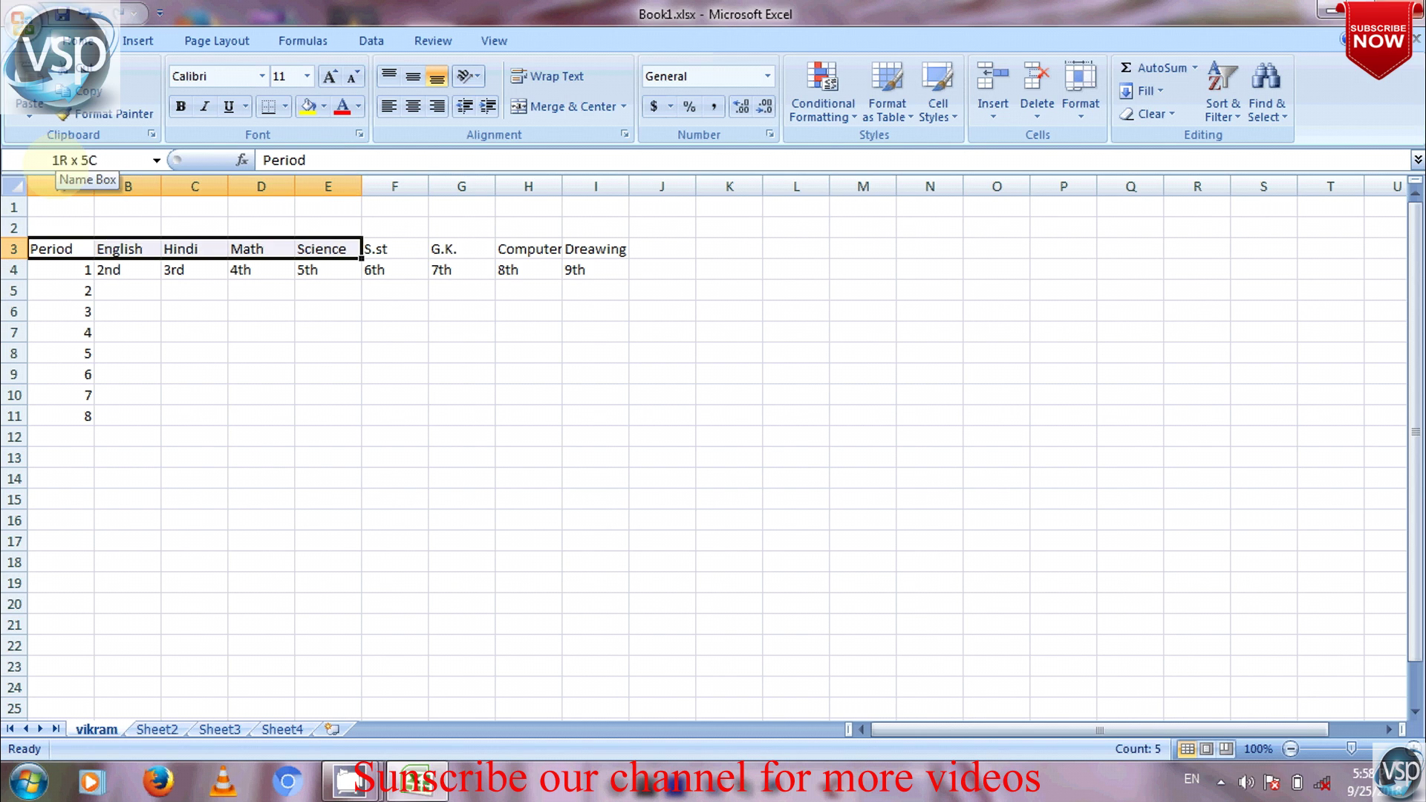
key(shift+Right)
key(shift+Right)
key(shift+Right)
key(shift+Right)
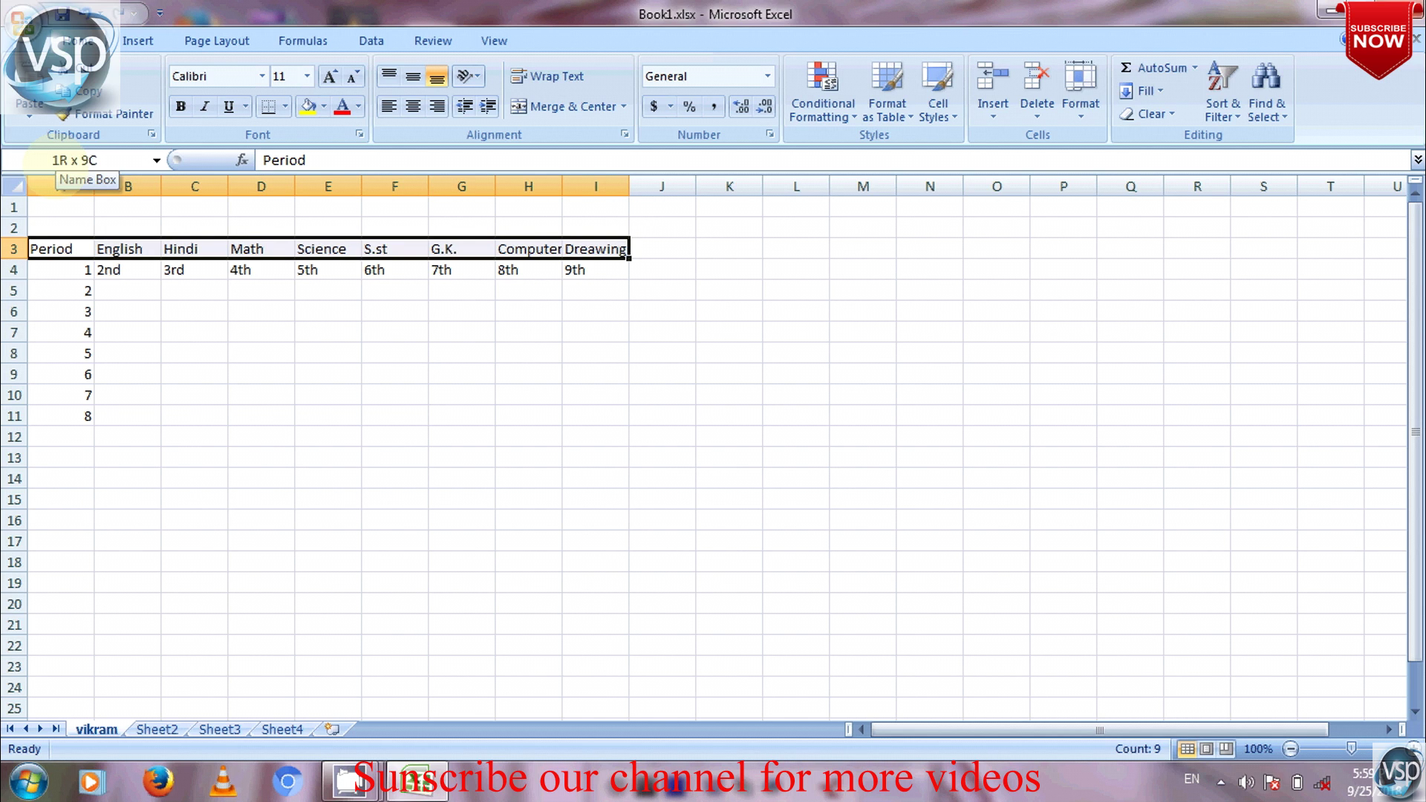
key(shift+Down)
key(shift+Down)
key(shift+Down)
key(shift+Down)
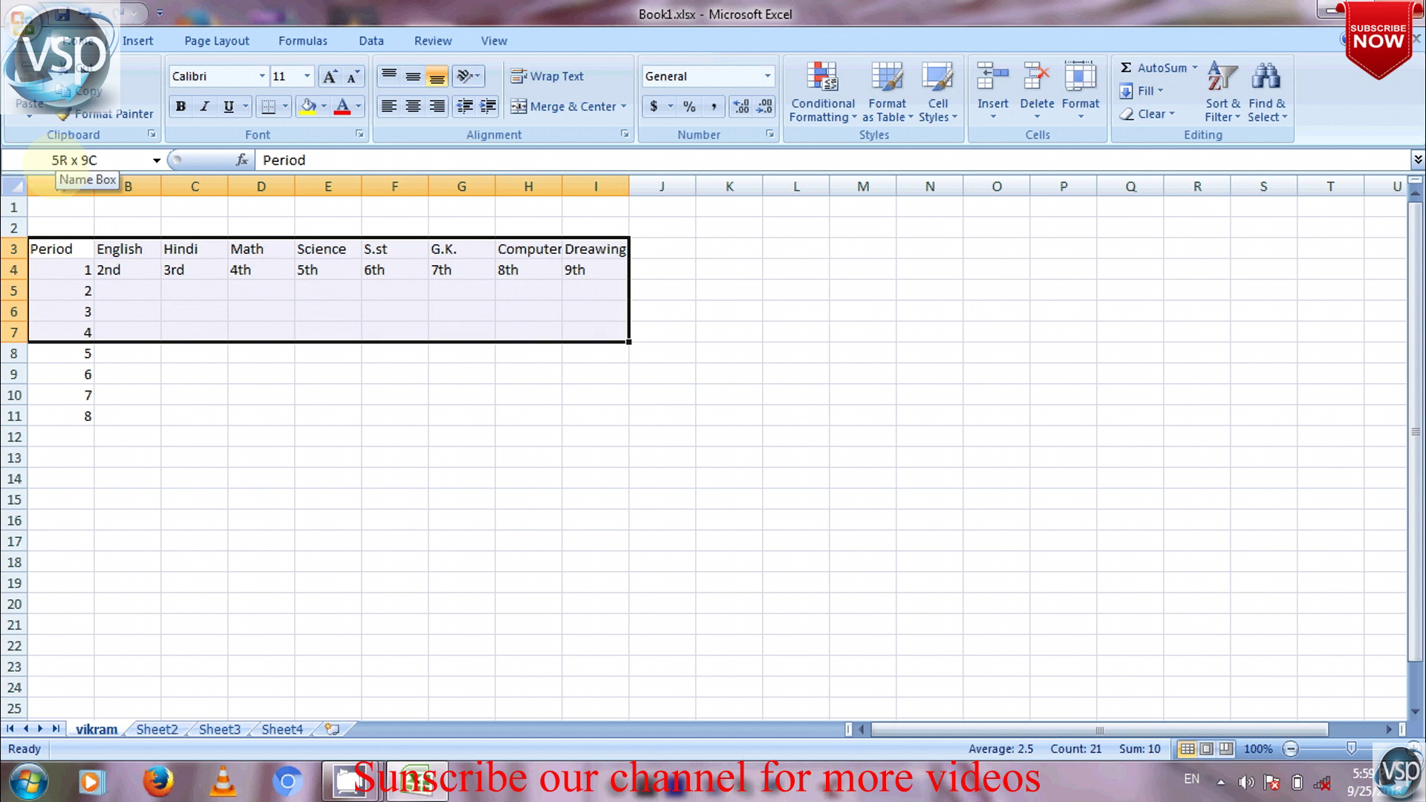
key(shift+Down)
key(shift+Down)
key(shift+Down)
key(shift+Down)
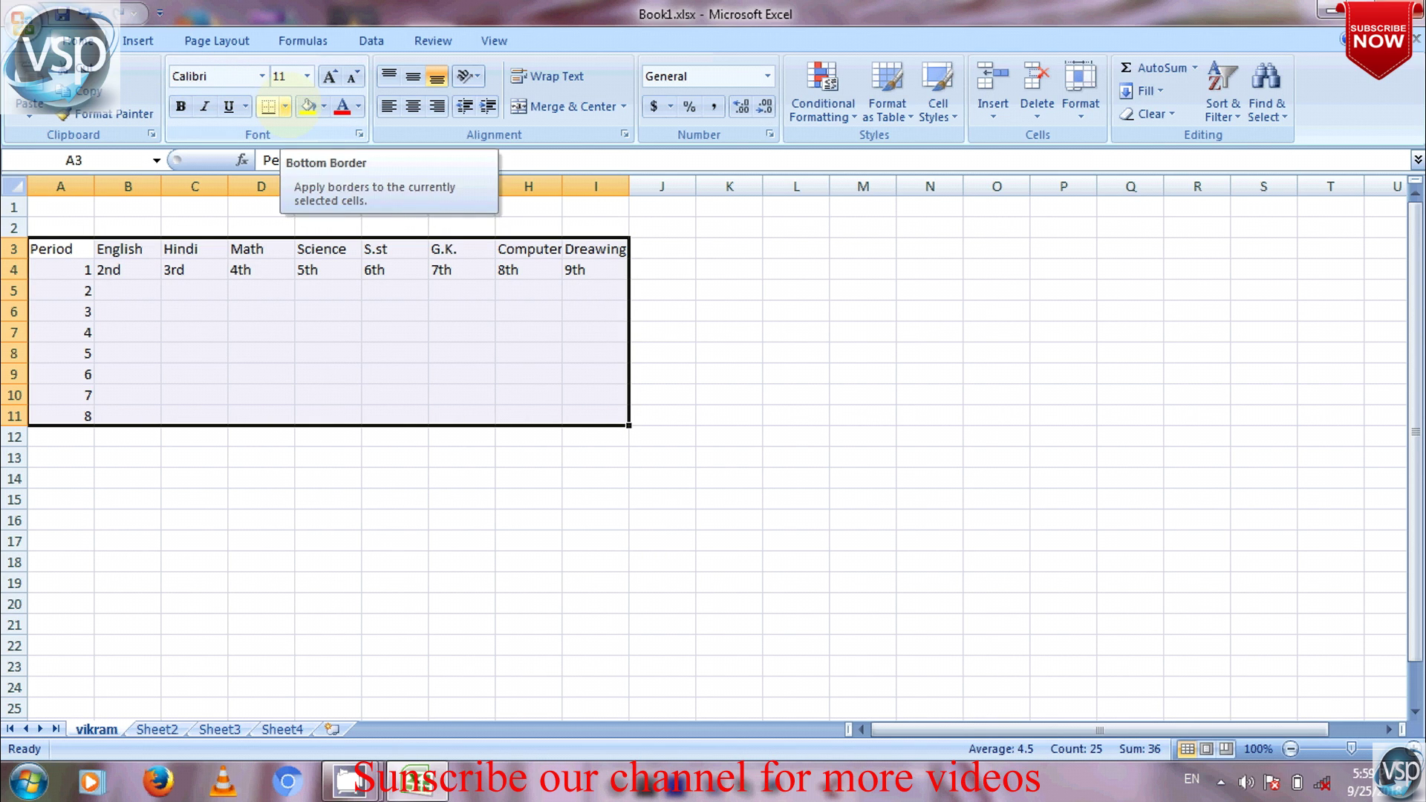
click(284, 106)
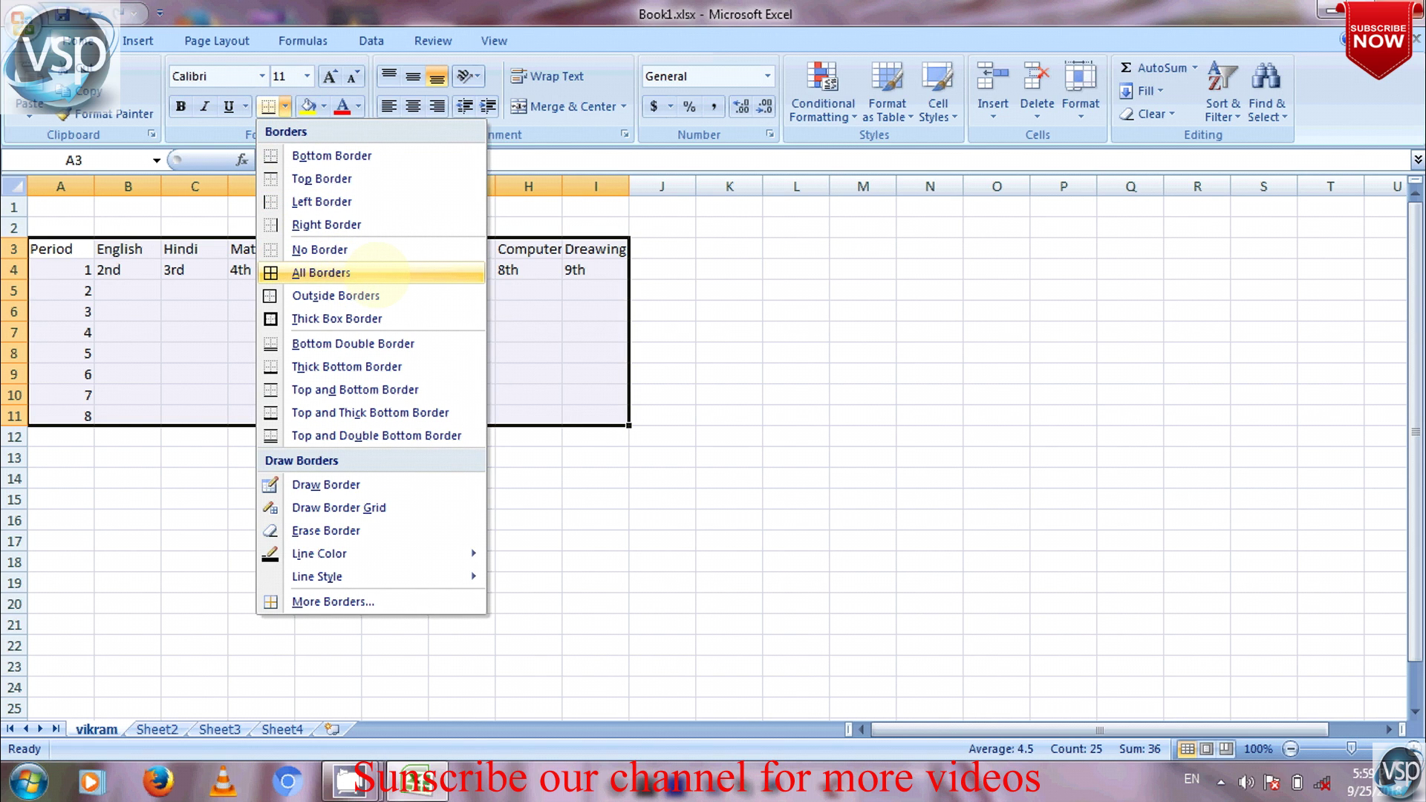
click(383, 270)
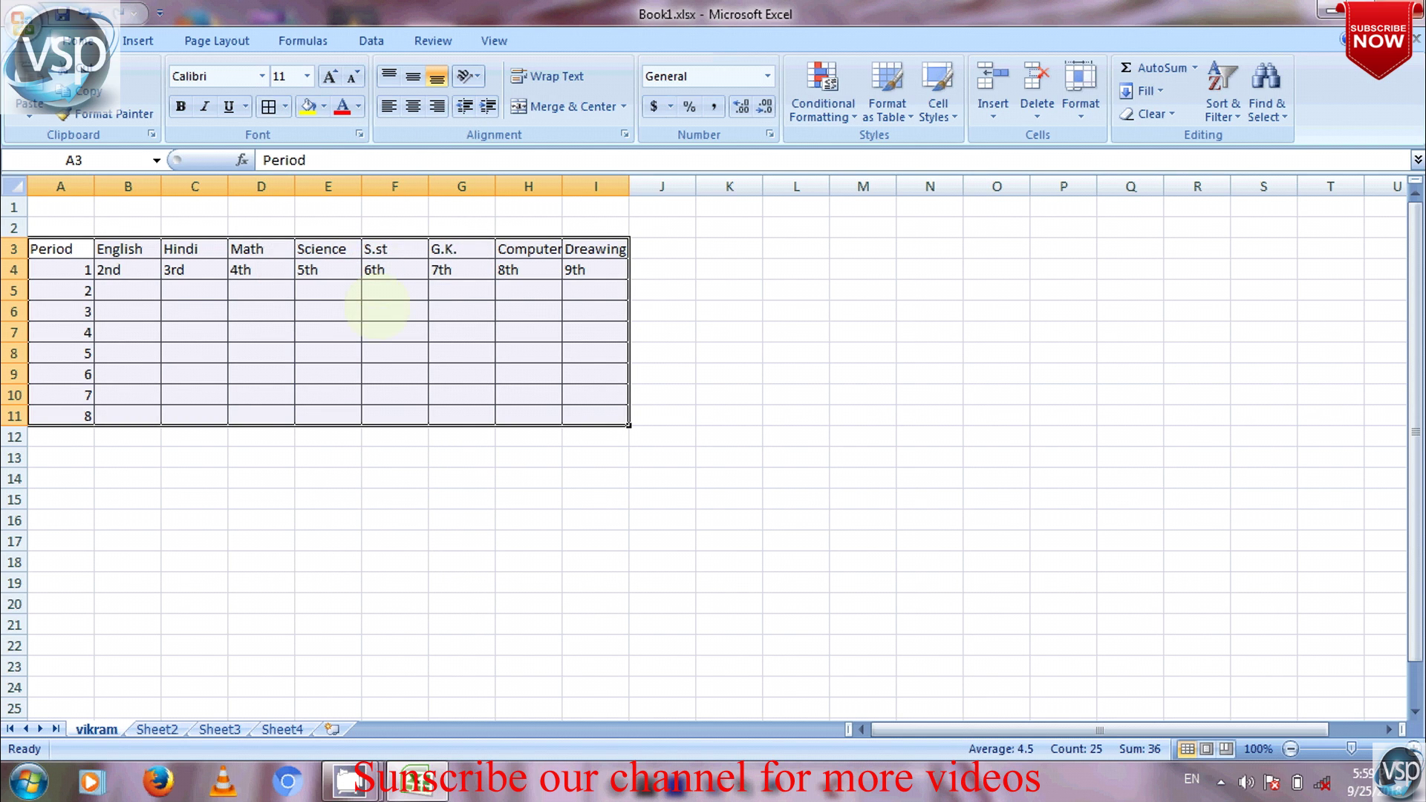
click(359, 493)
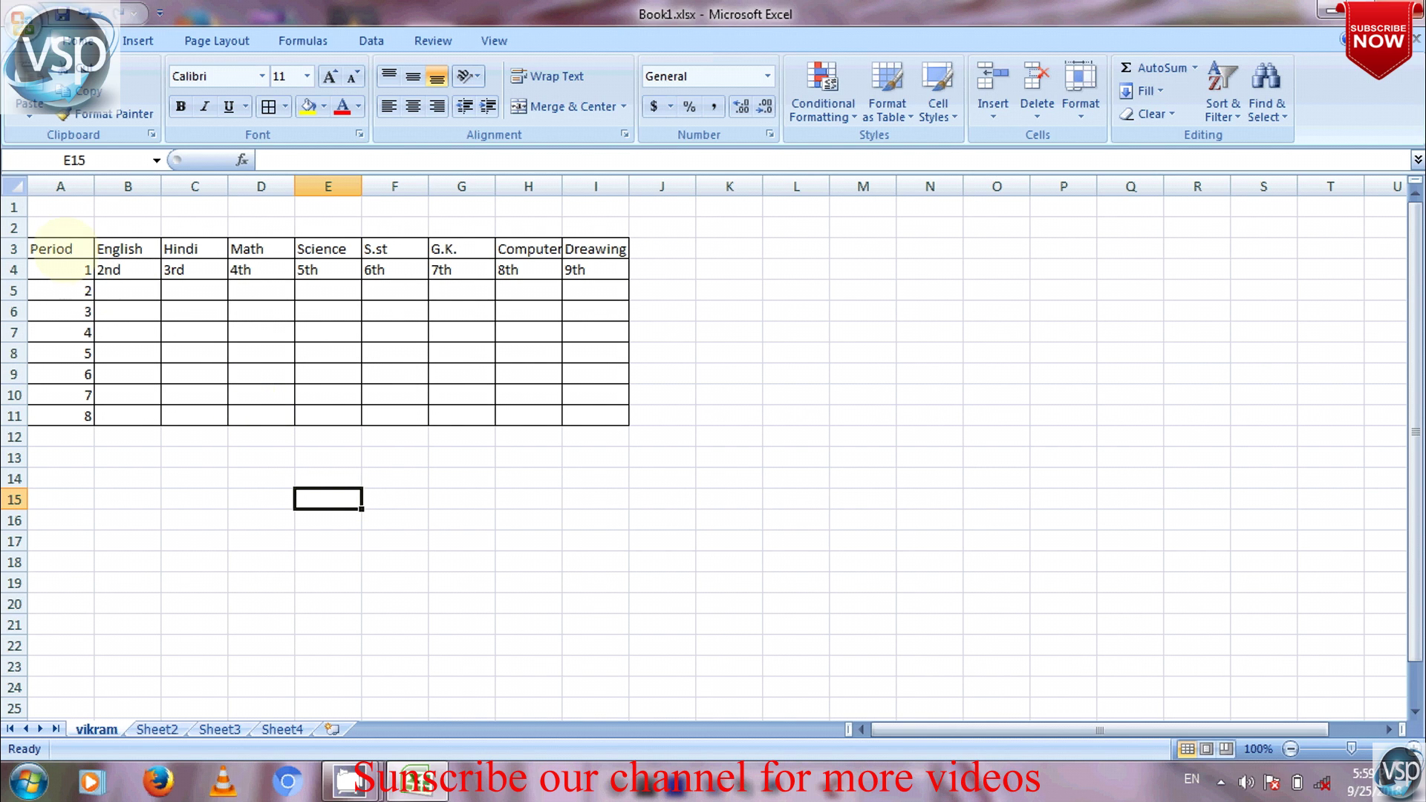
Make the header row A3:I3, Period through Dreawing, bold and centred
click(59, 249)
drag(93, 258, 563, 258)
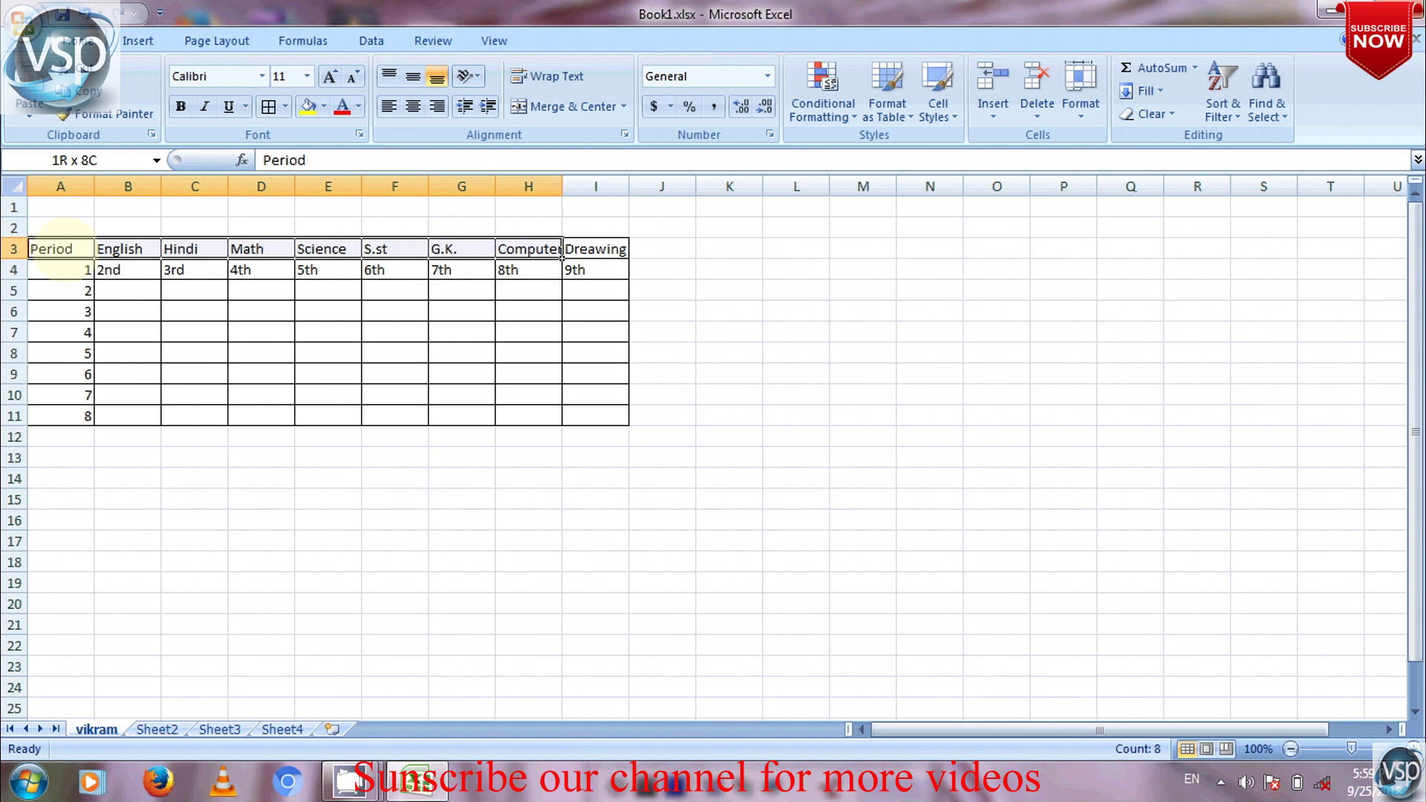
drag(562, 257, 628, 258)
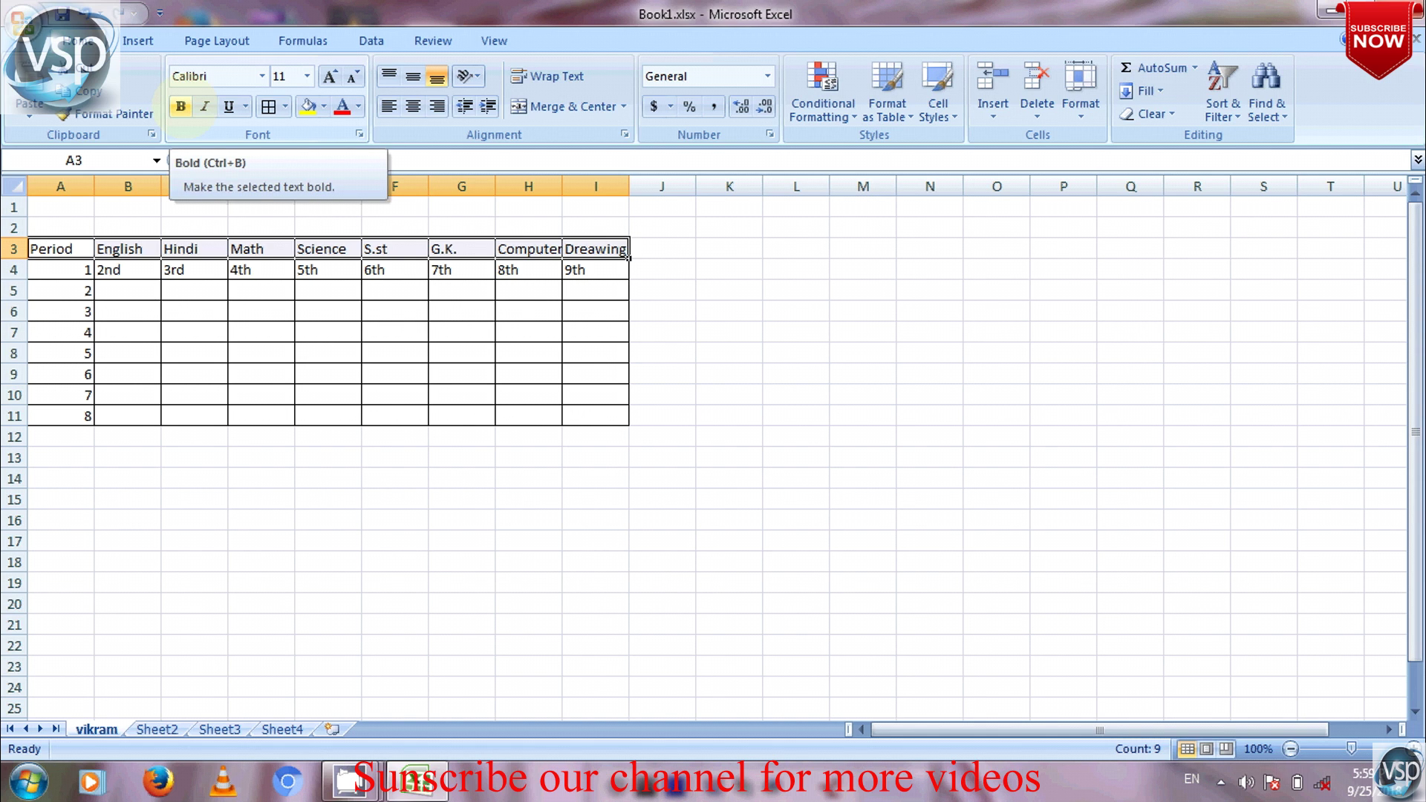
click(179, 107)
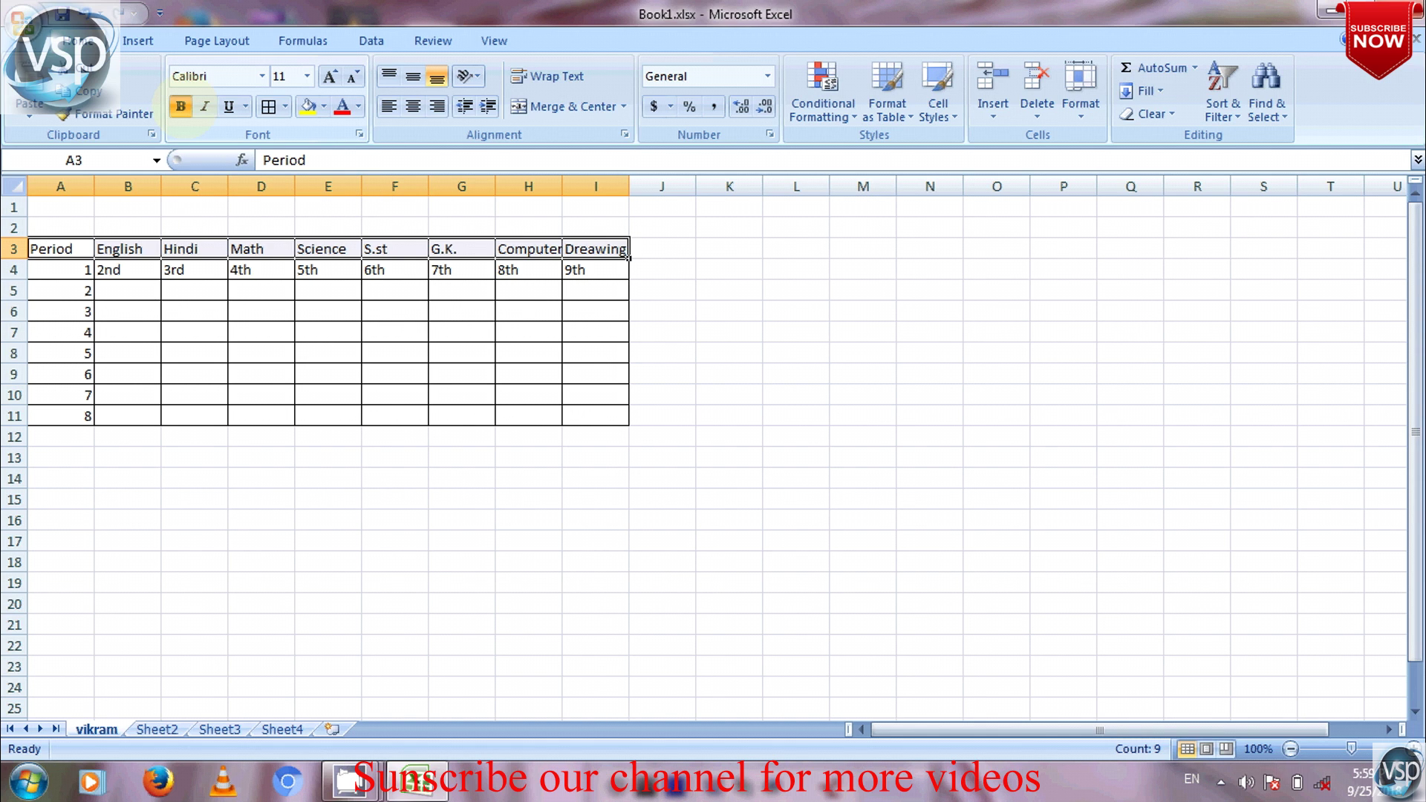
click(179, 106)
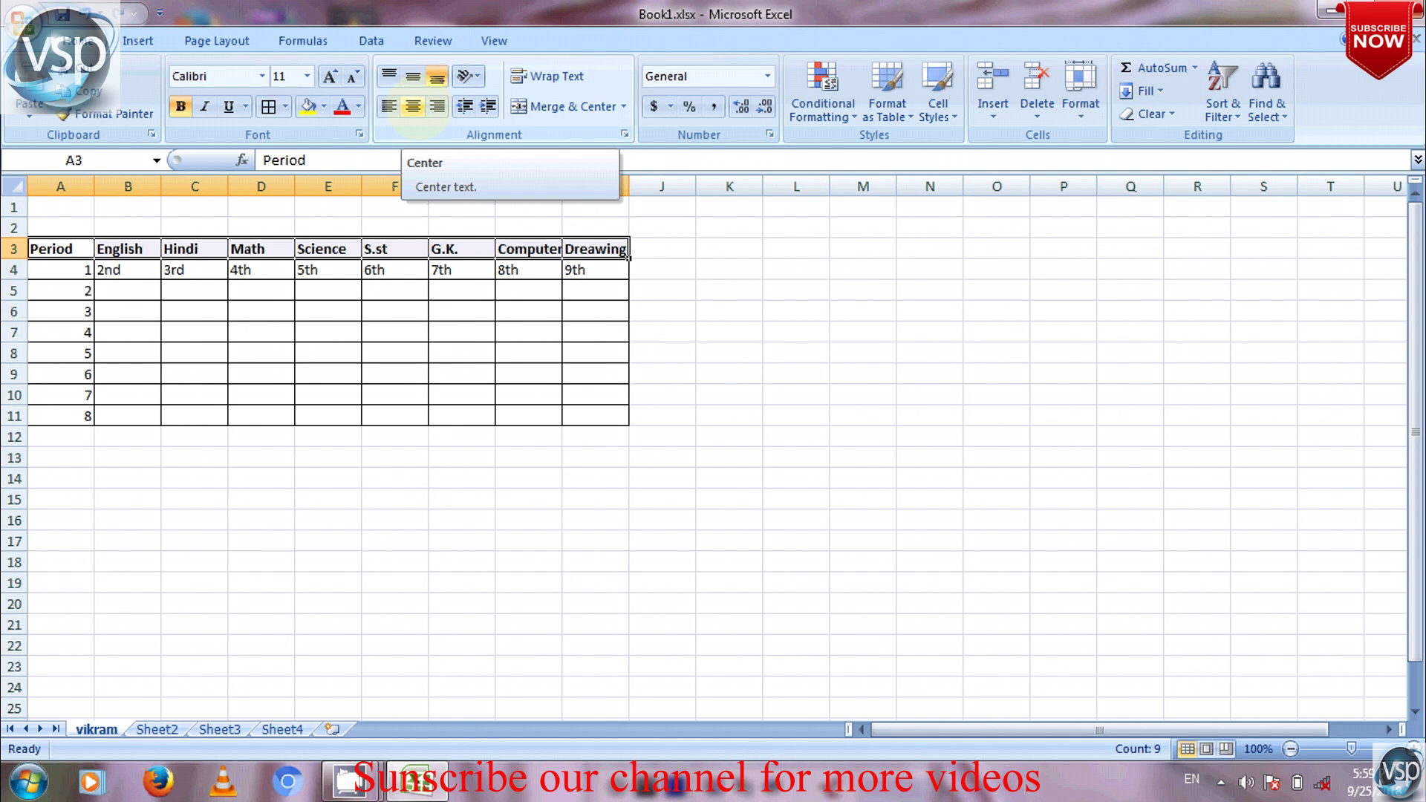
click(413, 106)
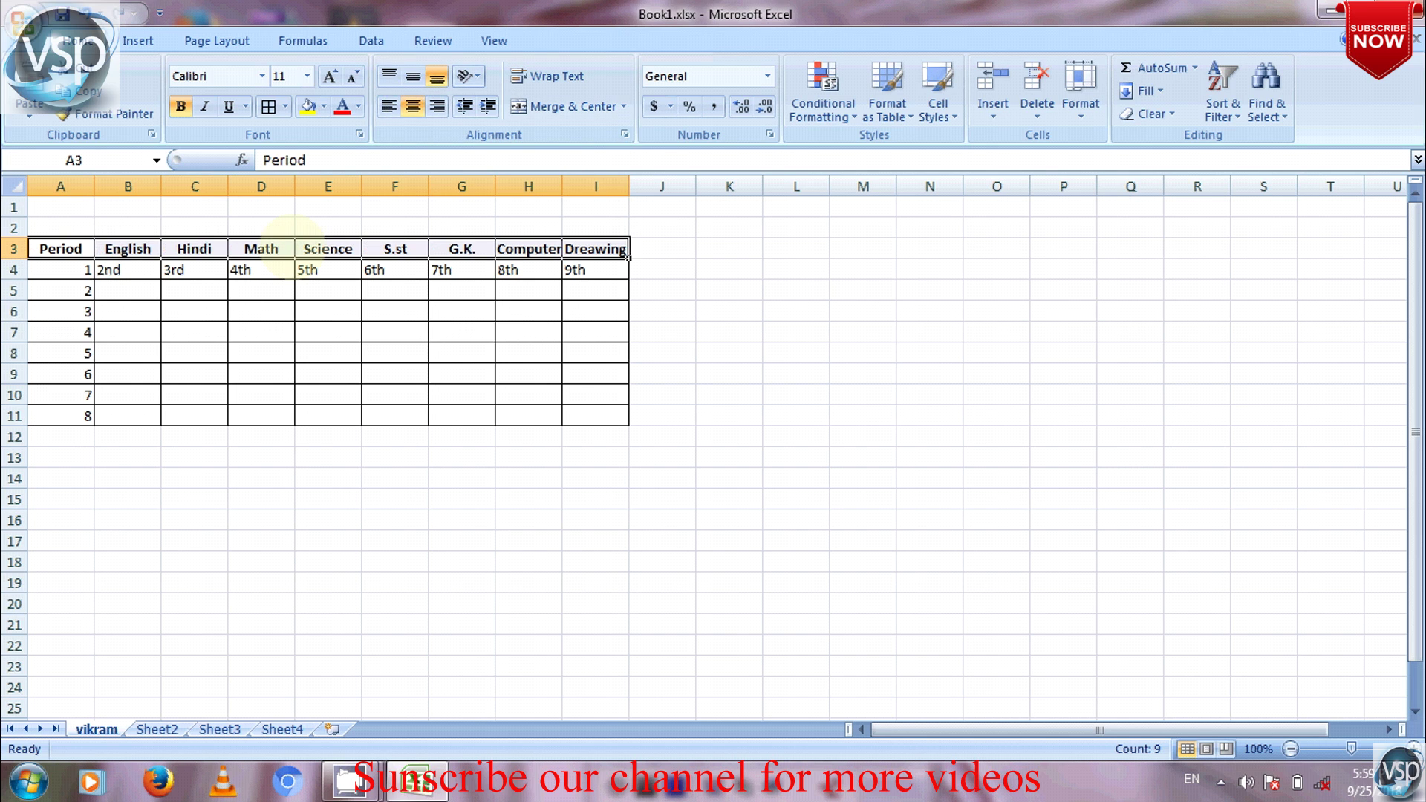
click(89, 273)
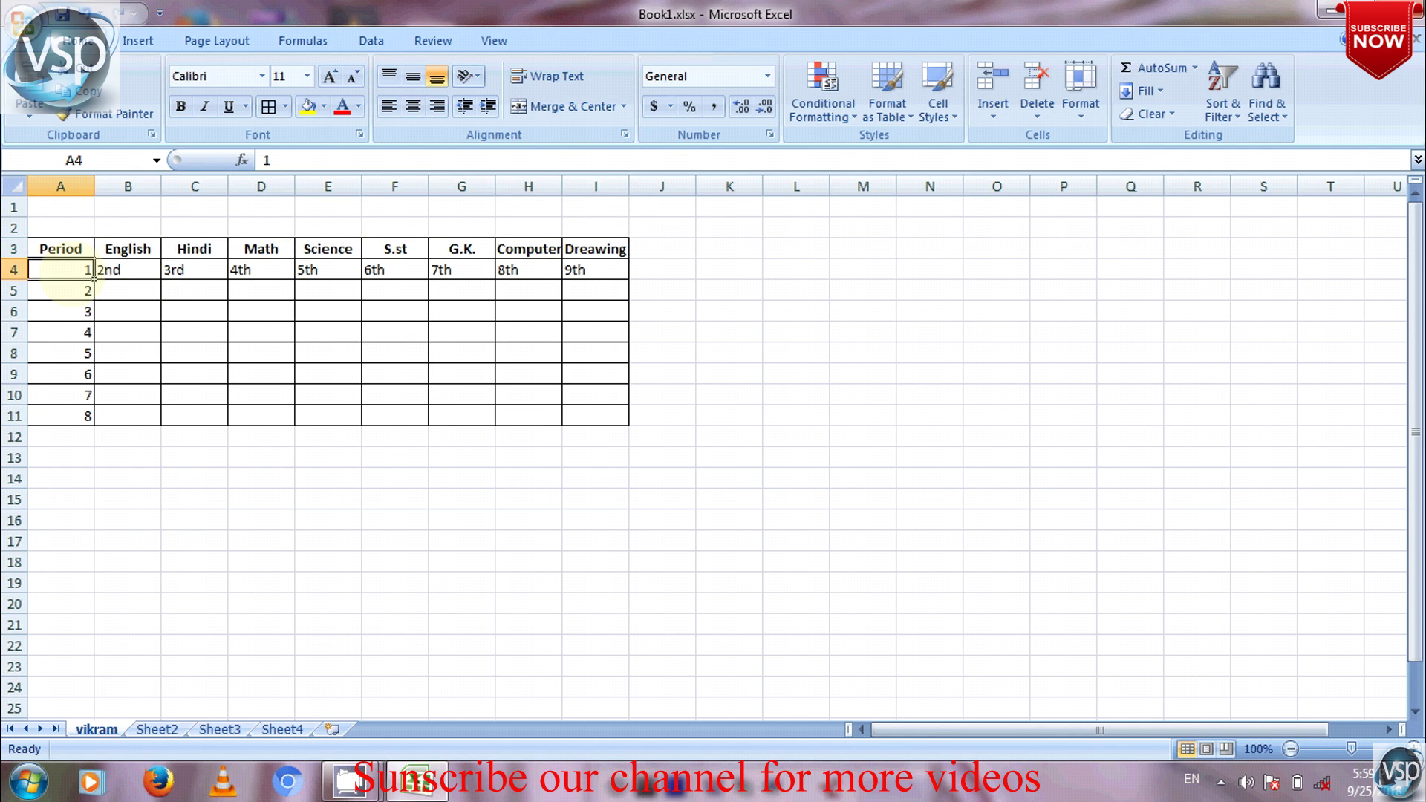
Centre the period numbers in A4:A11 and the 2nd–9th entries in B4:I4
drag(94, 279, 94, 424)
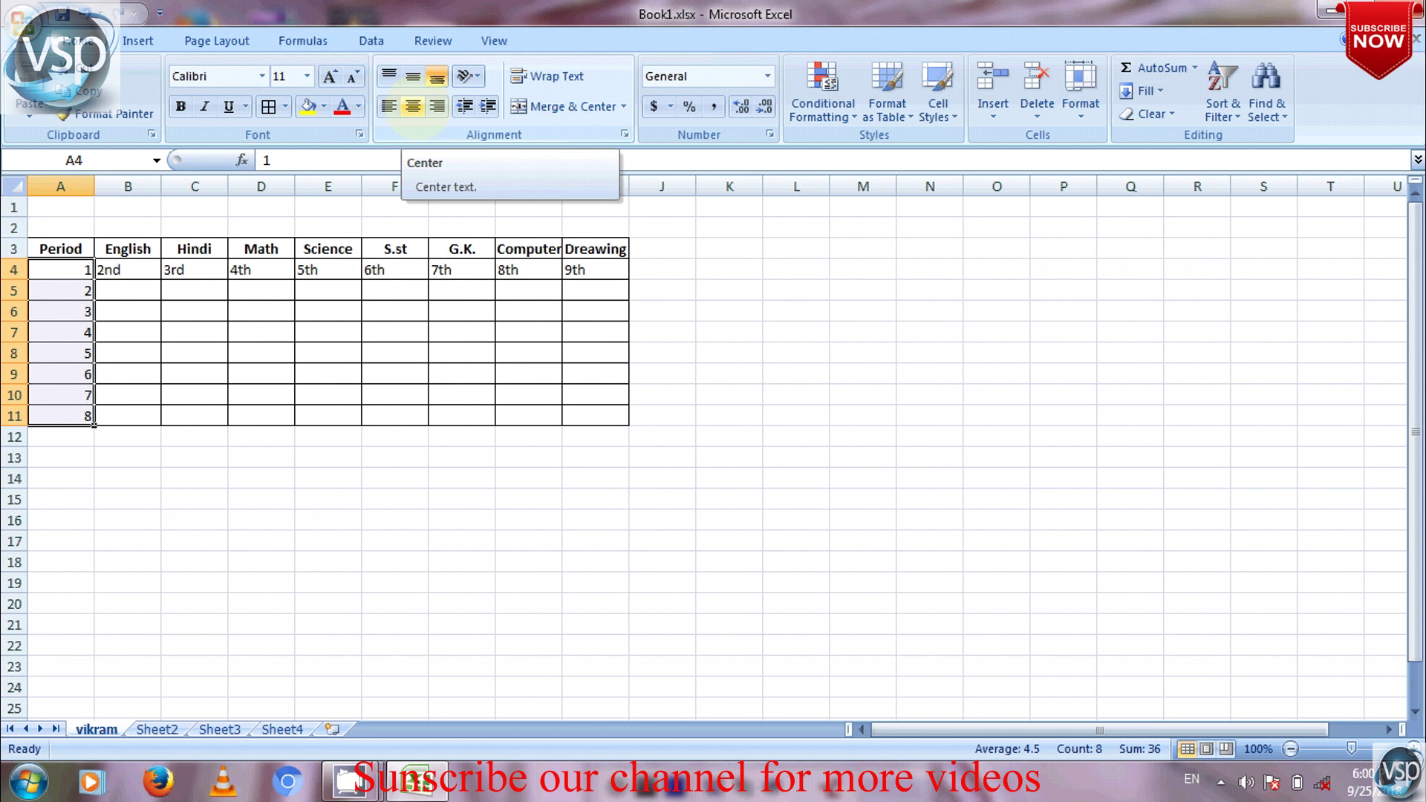
click(413, 106)
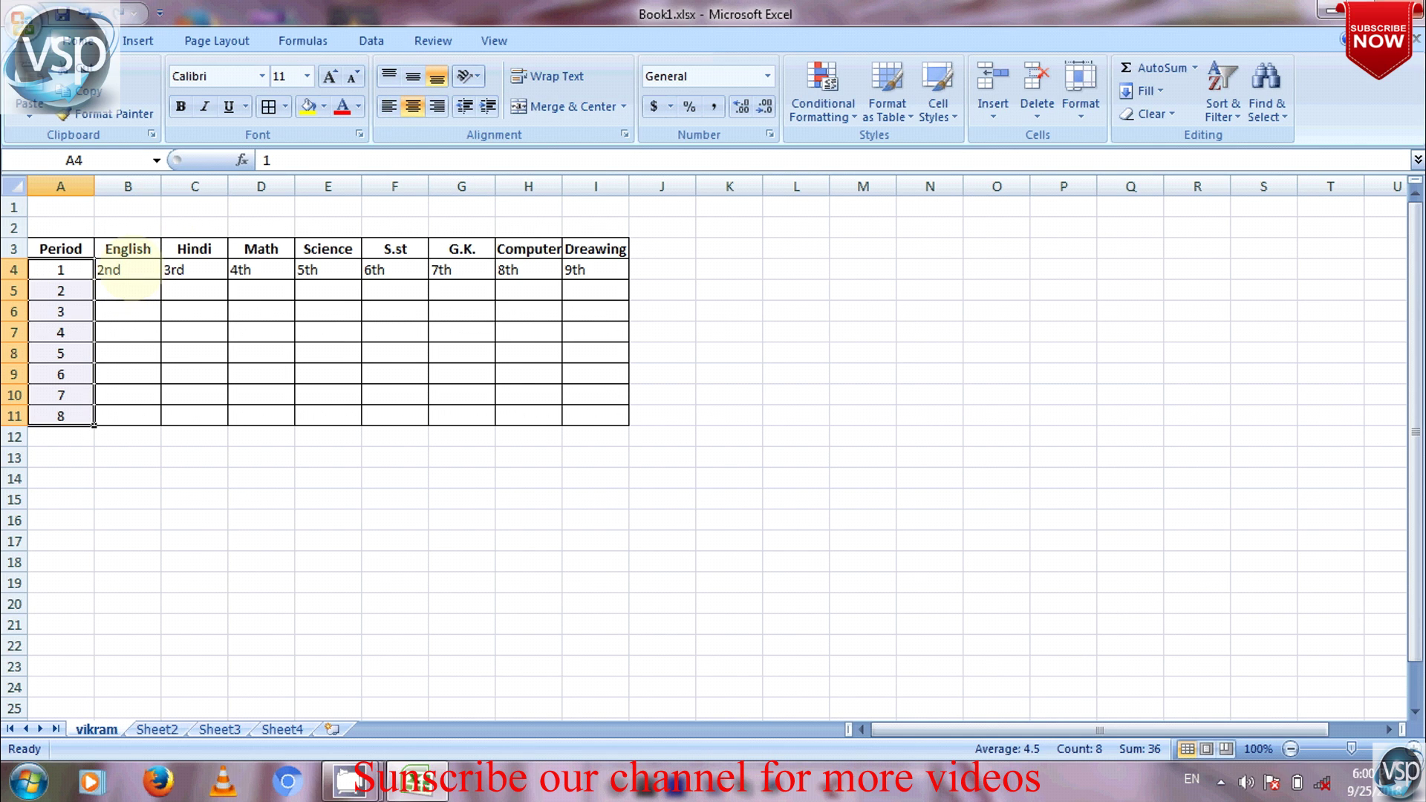
click(130, 277)
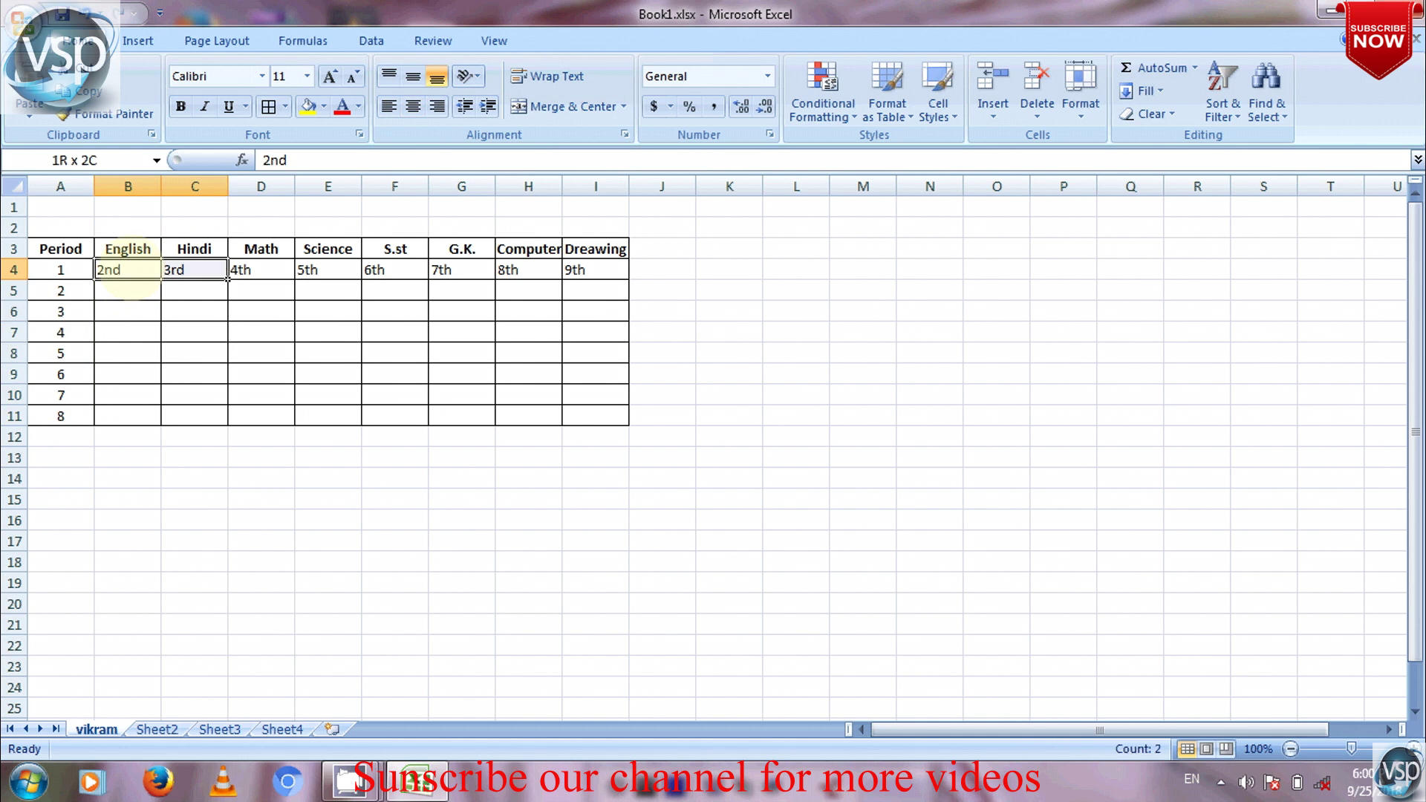
drag(130, 276, 260, 273)
key(shift+Right)
key(shift+Right)
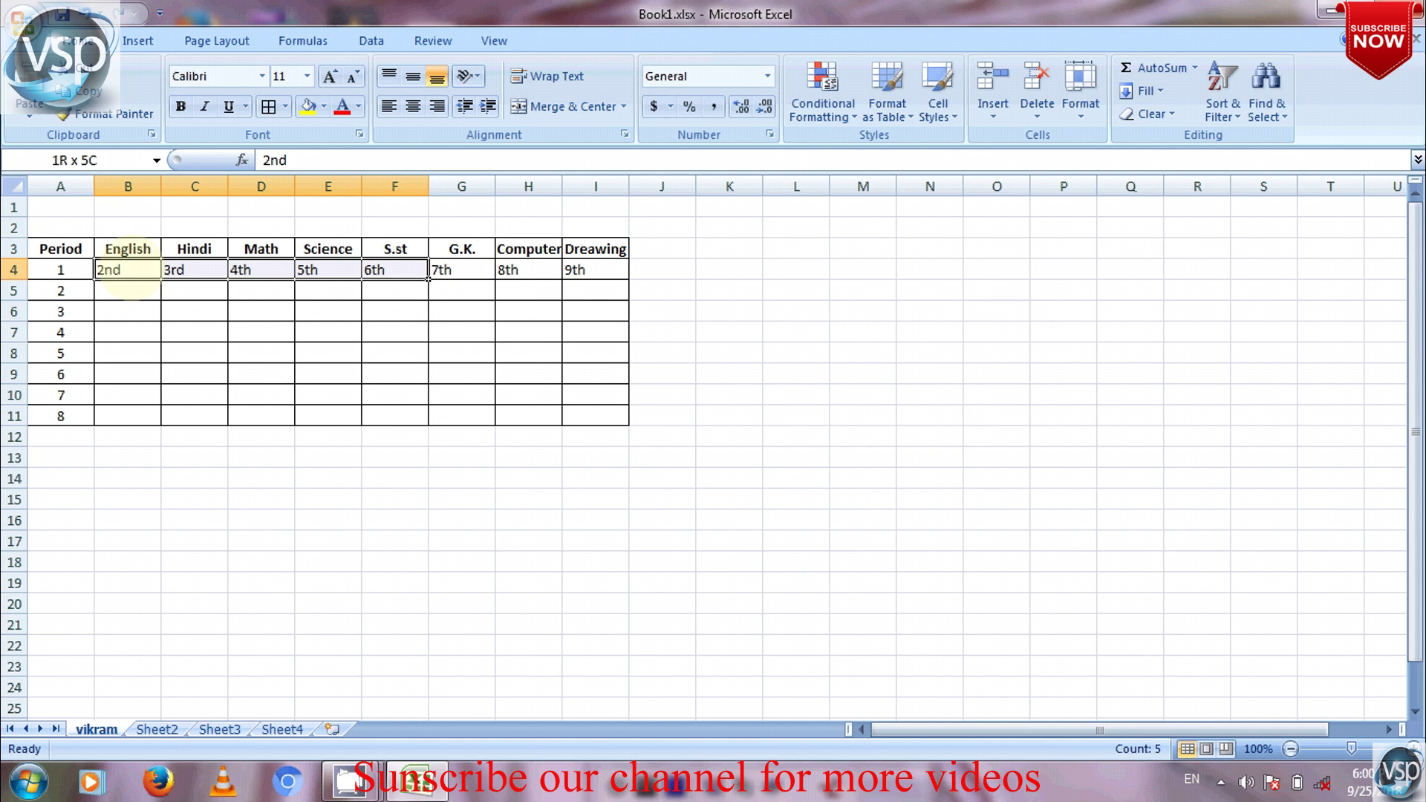
key(shift+Right)
key(shift+Right)
key(shift+Right)
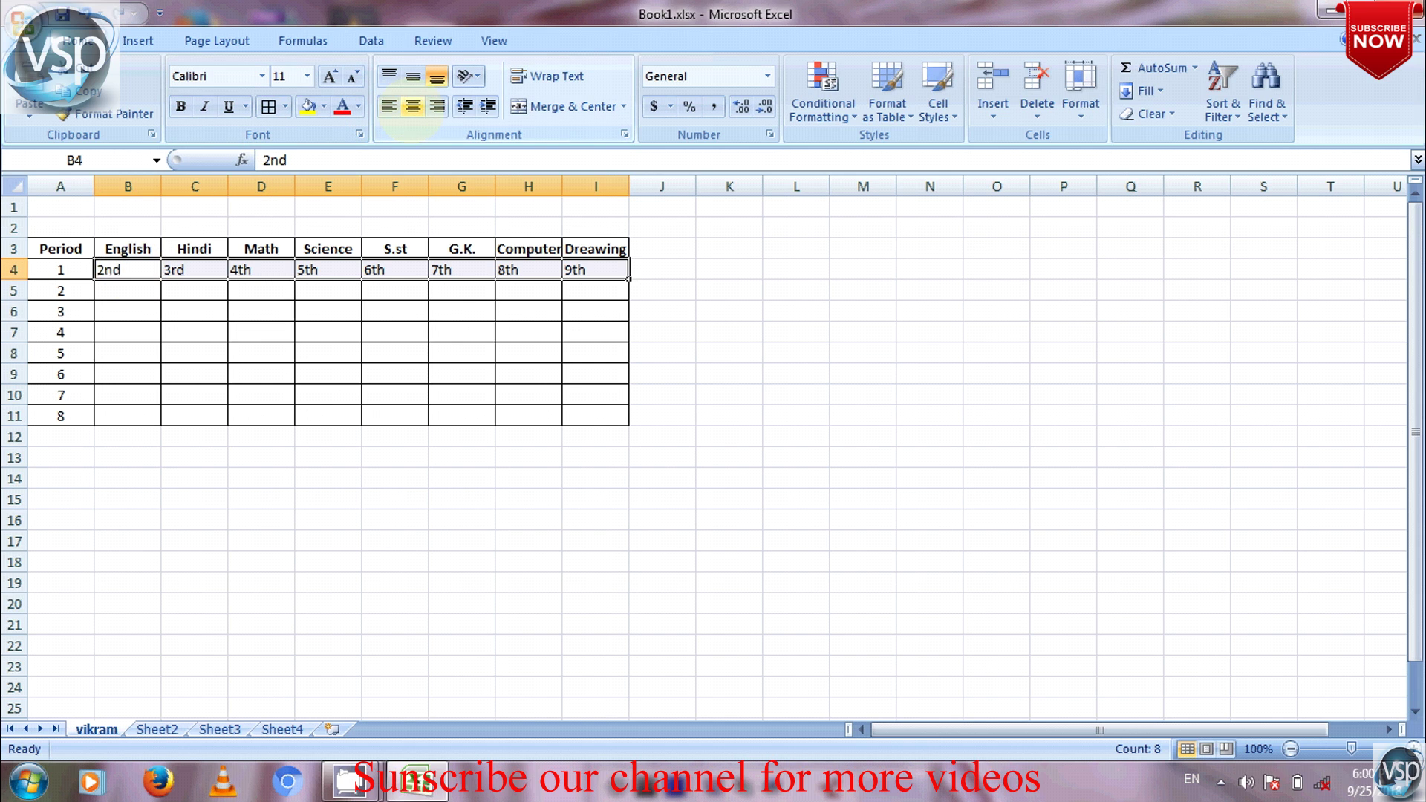
click(412, 106)
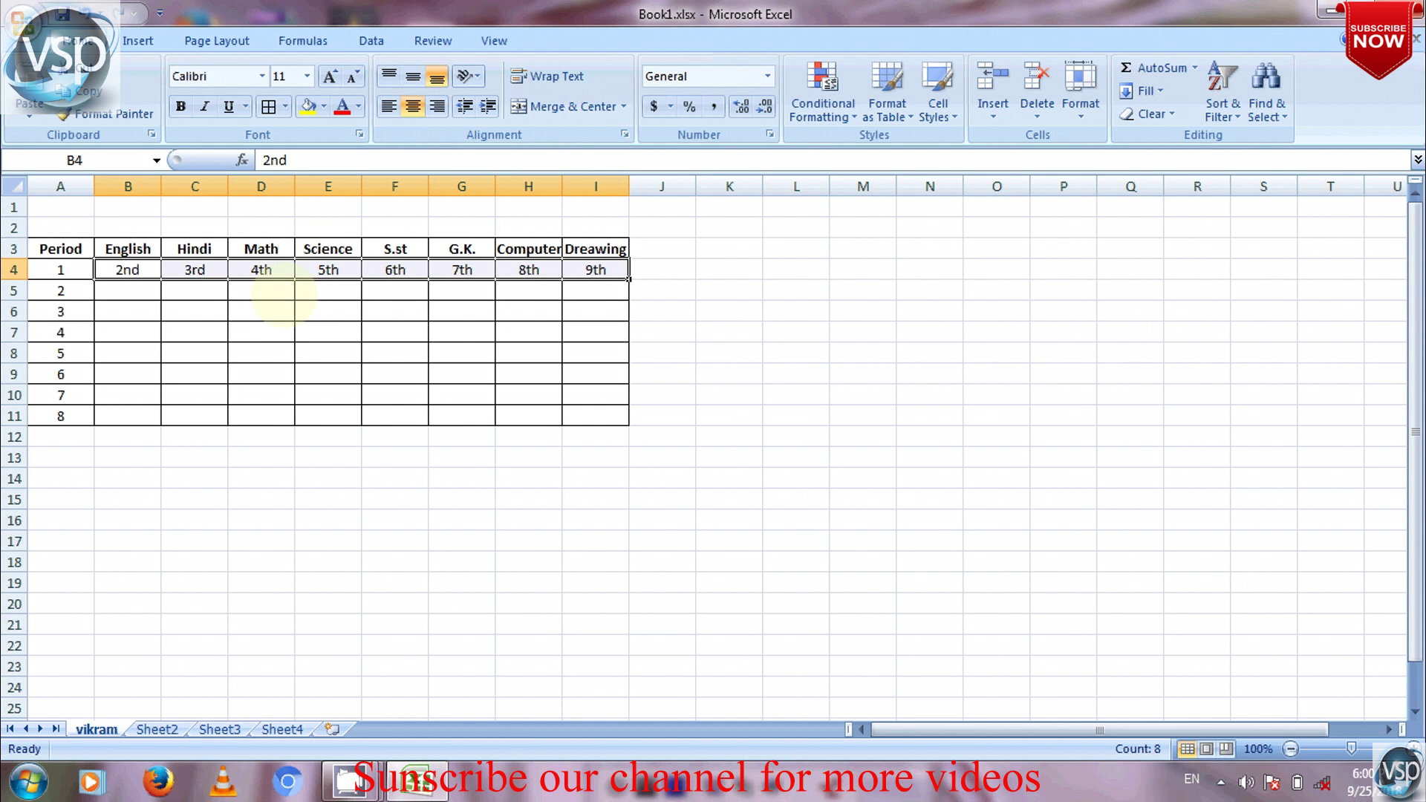
click(260, 351)
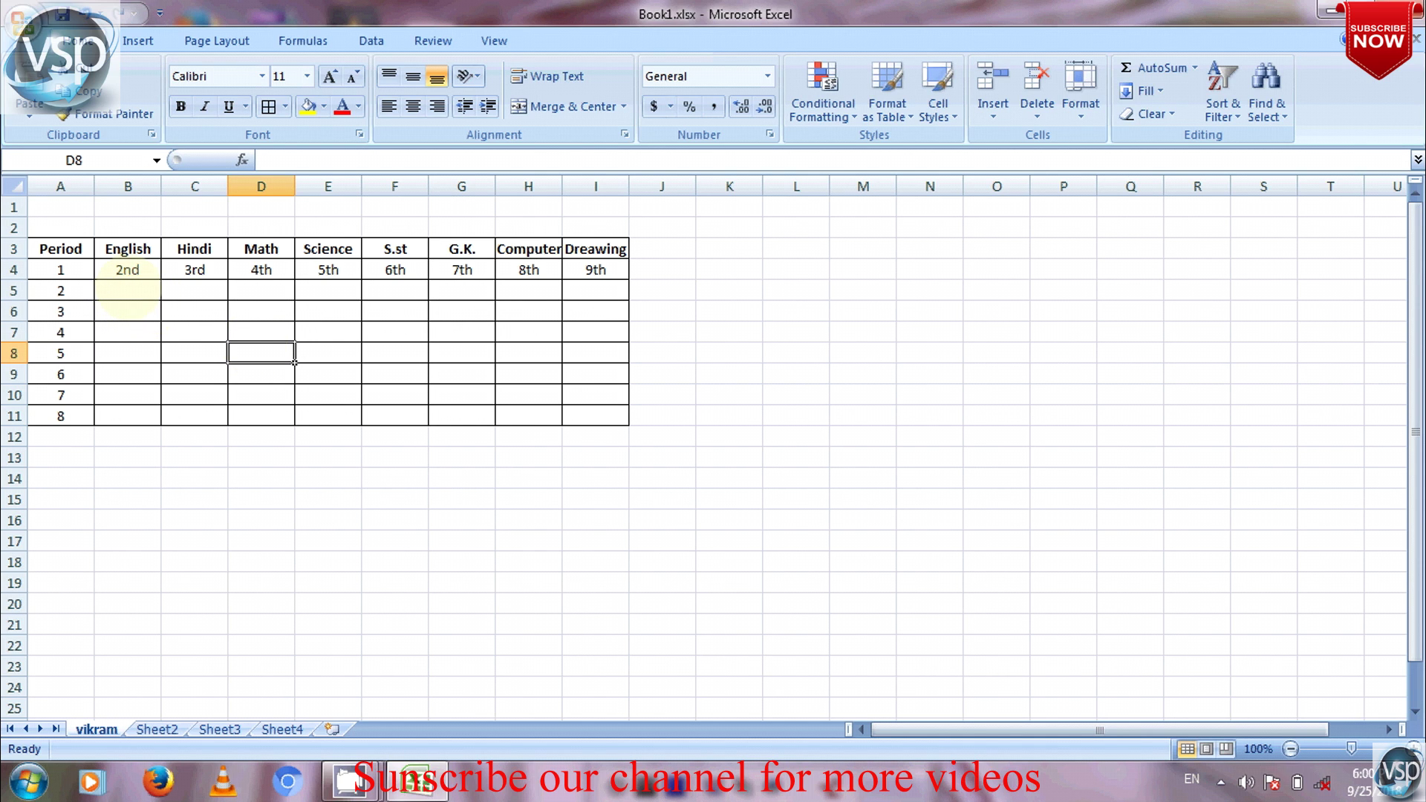
Merge B5 and B6 under English into one cell with Merge & Center
click(127, 292)
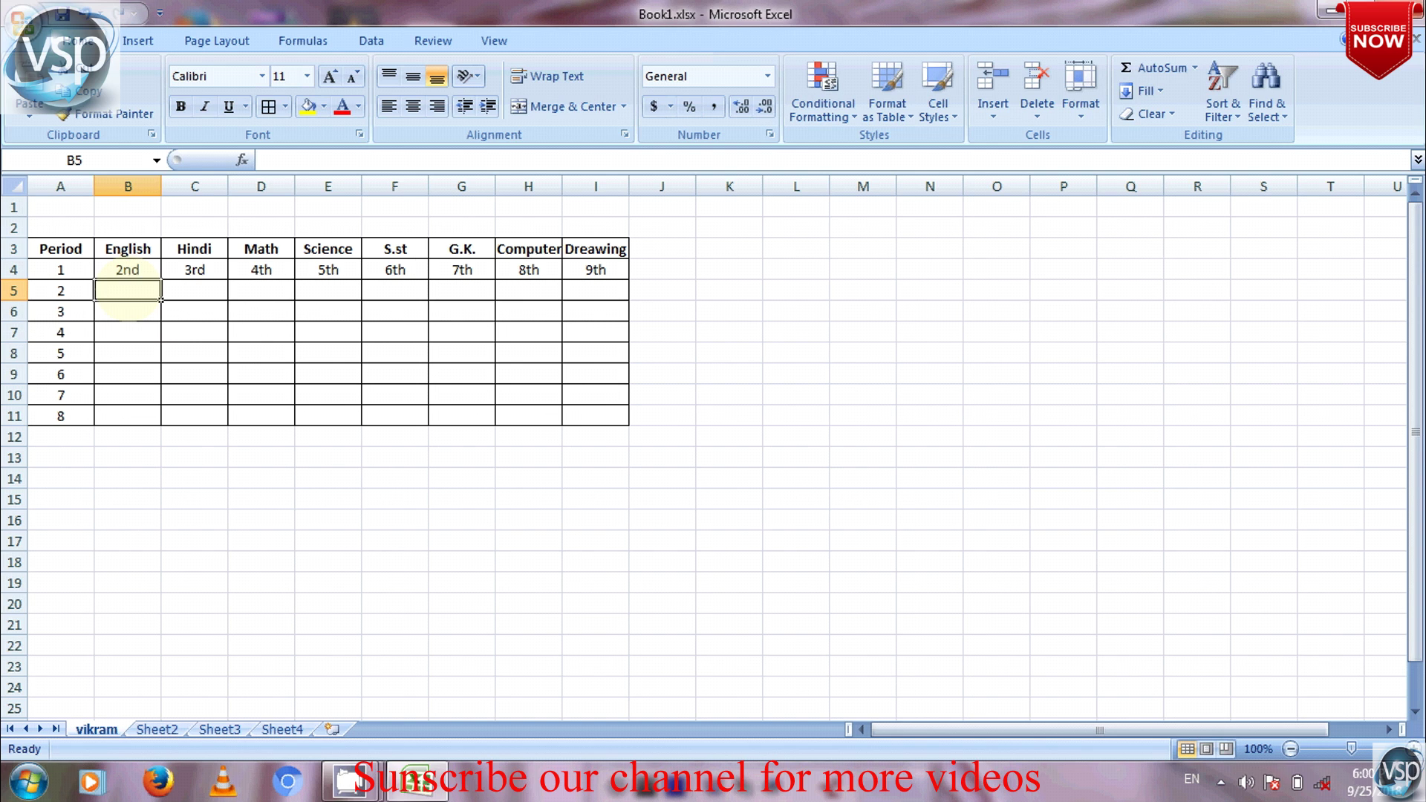
key(Down)
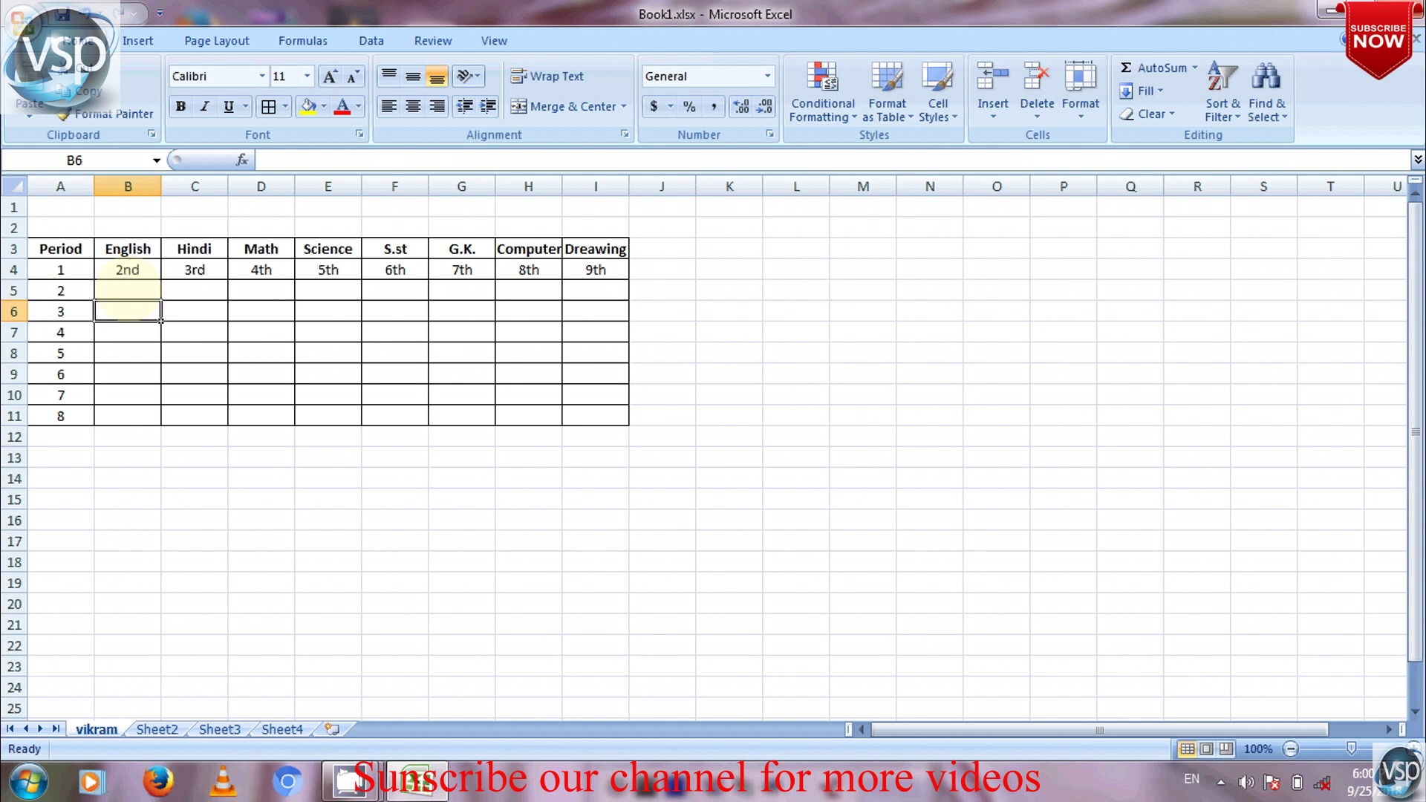
click(128, 290)
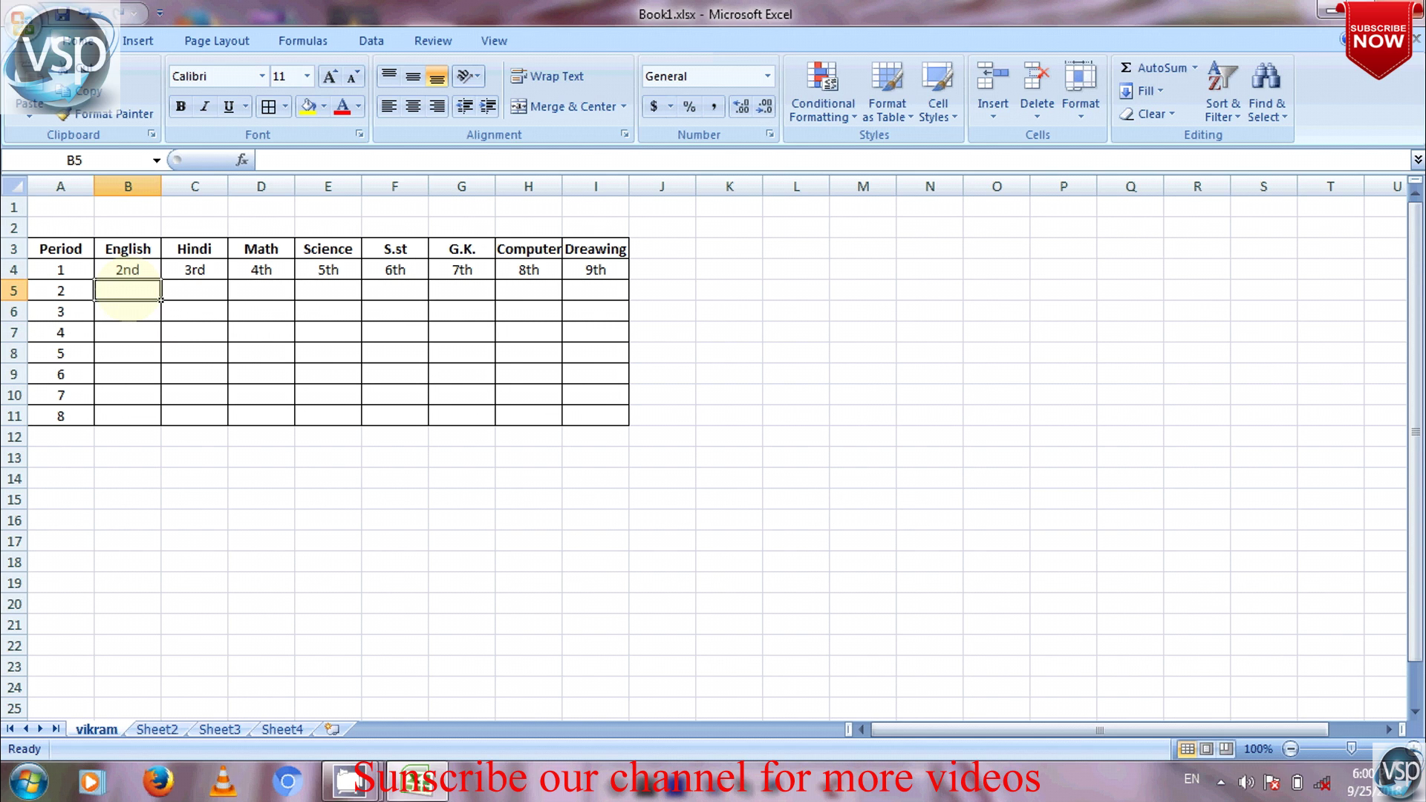
key(Down)
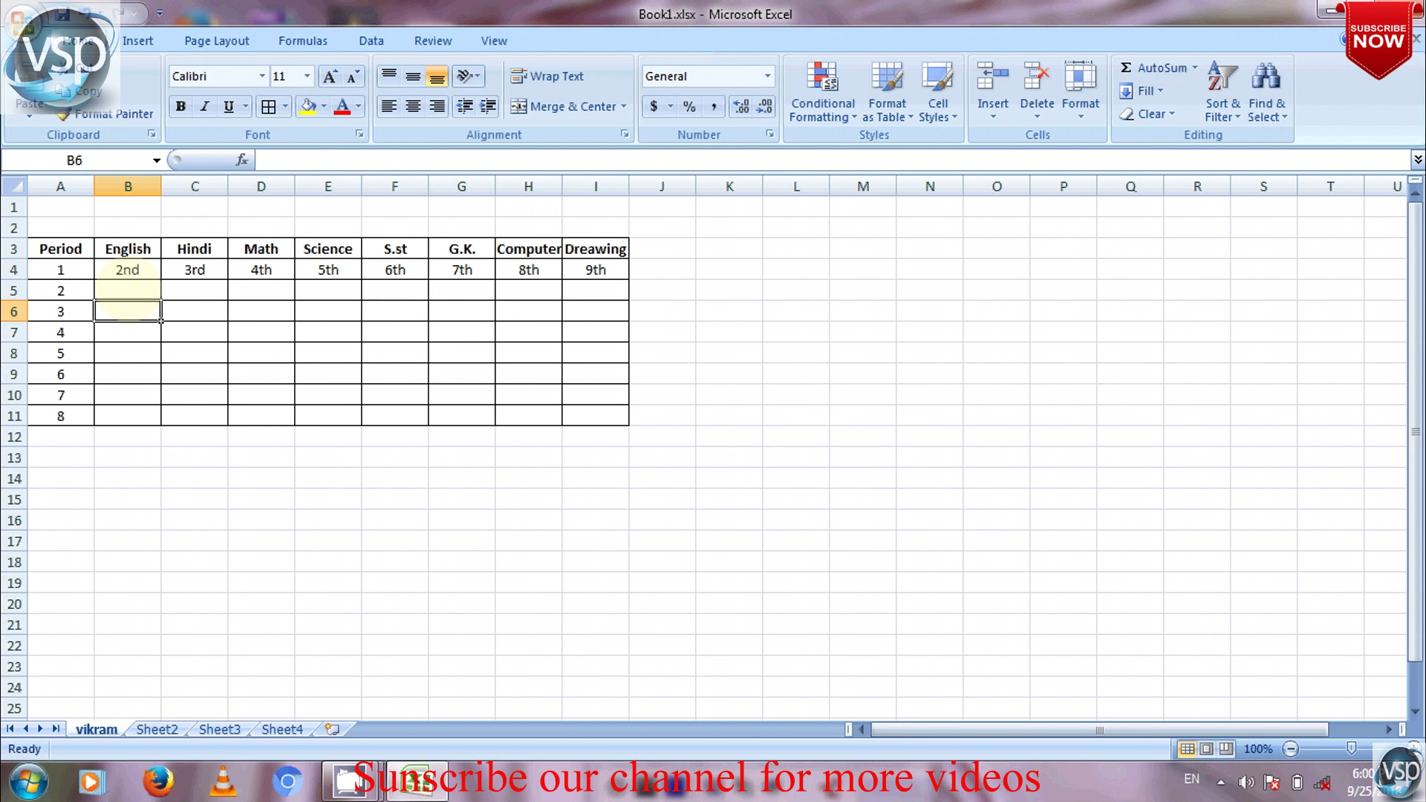
click(128, 290)
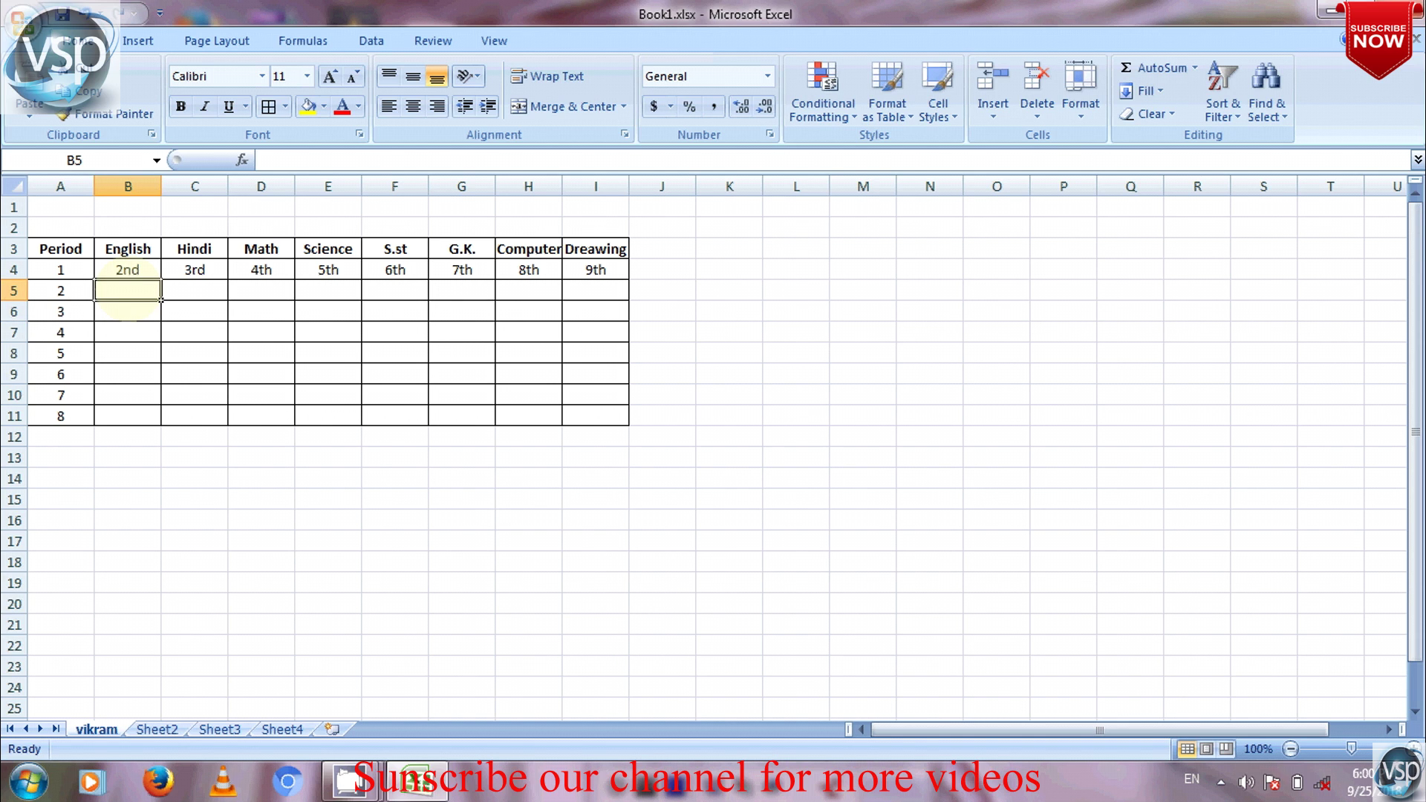
drag(128, 291, 128, 300)
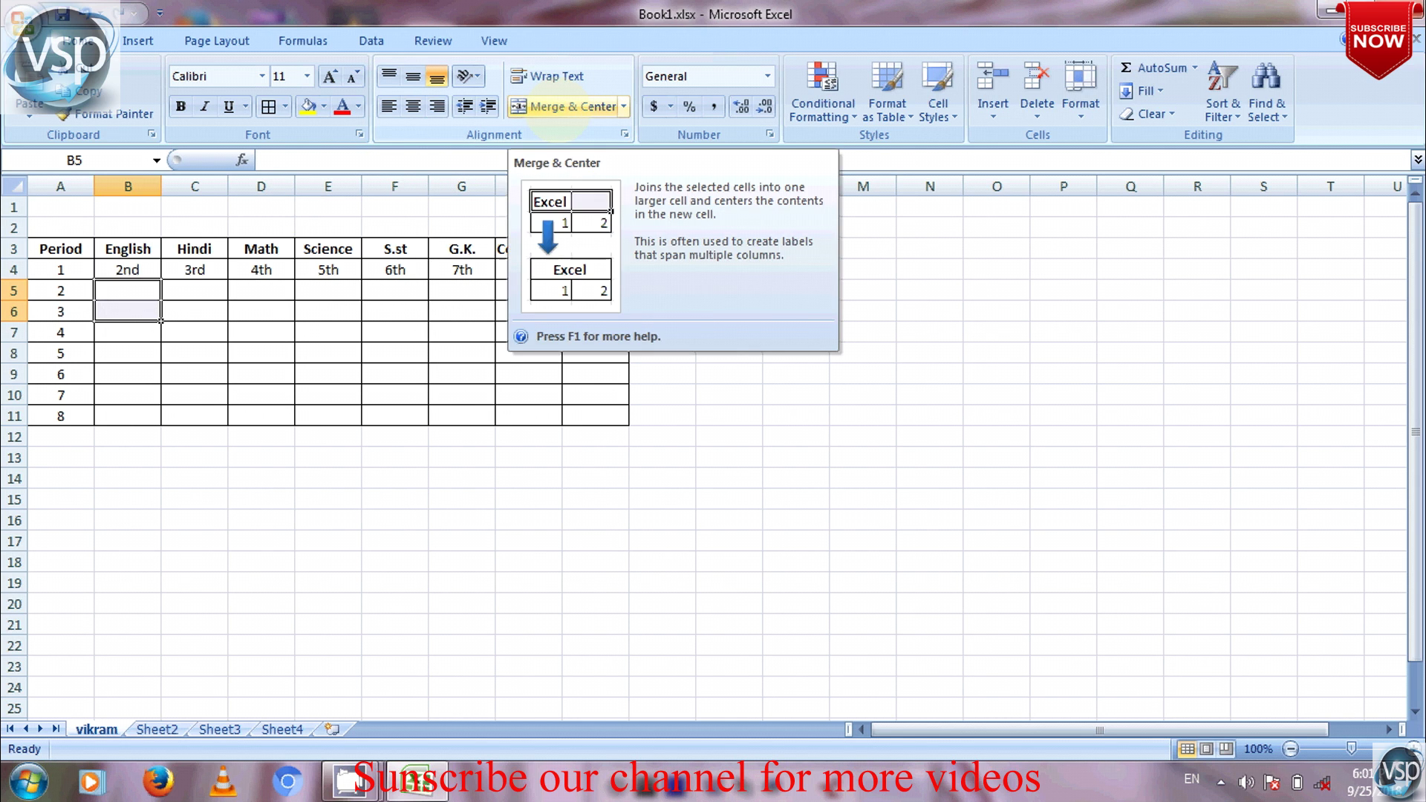
click(557, 108)
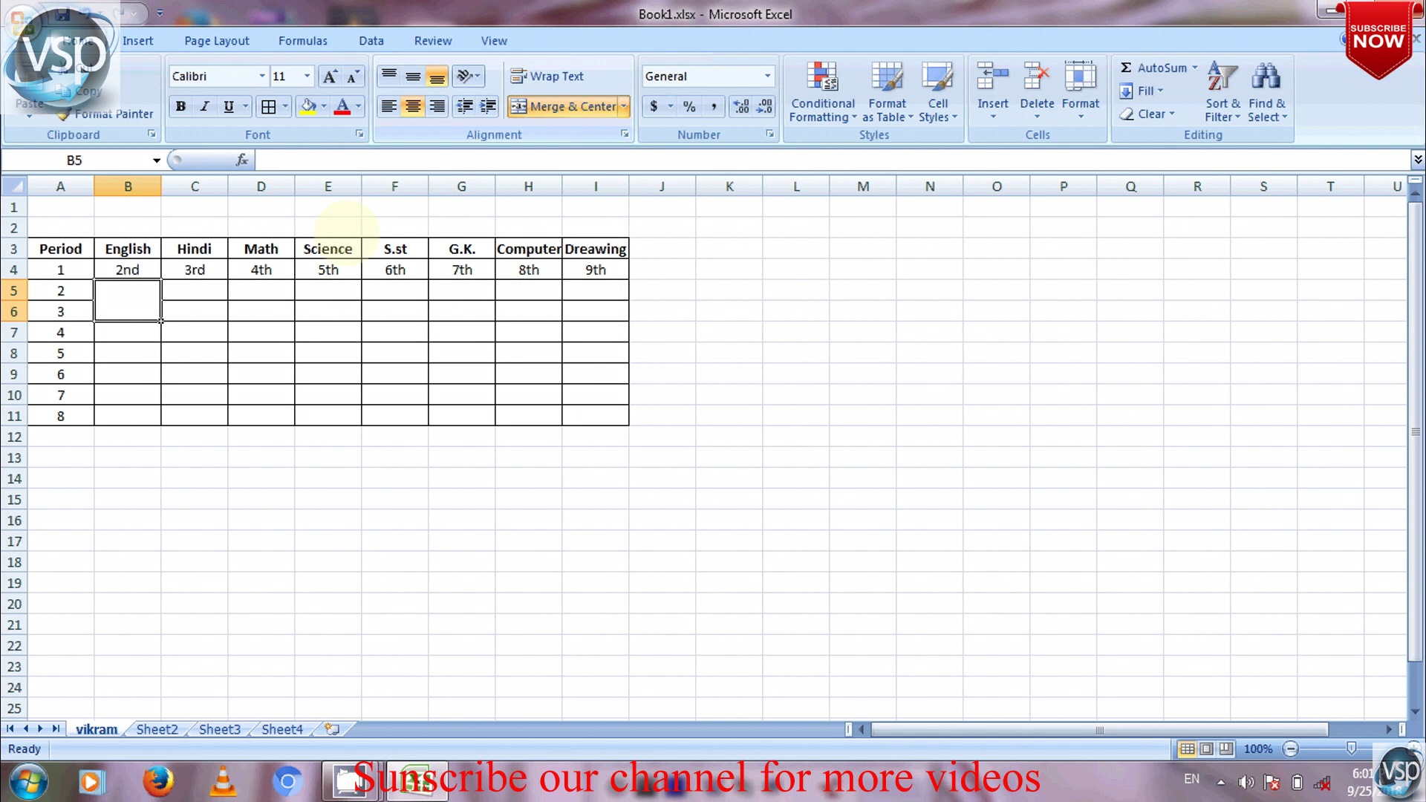
click(139, 335)
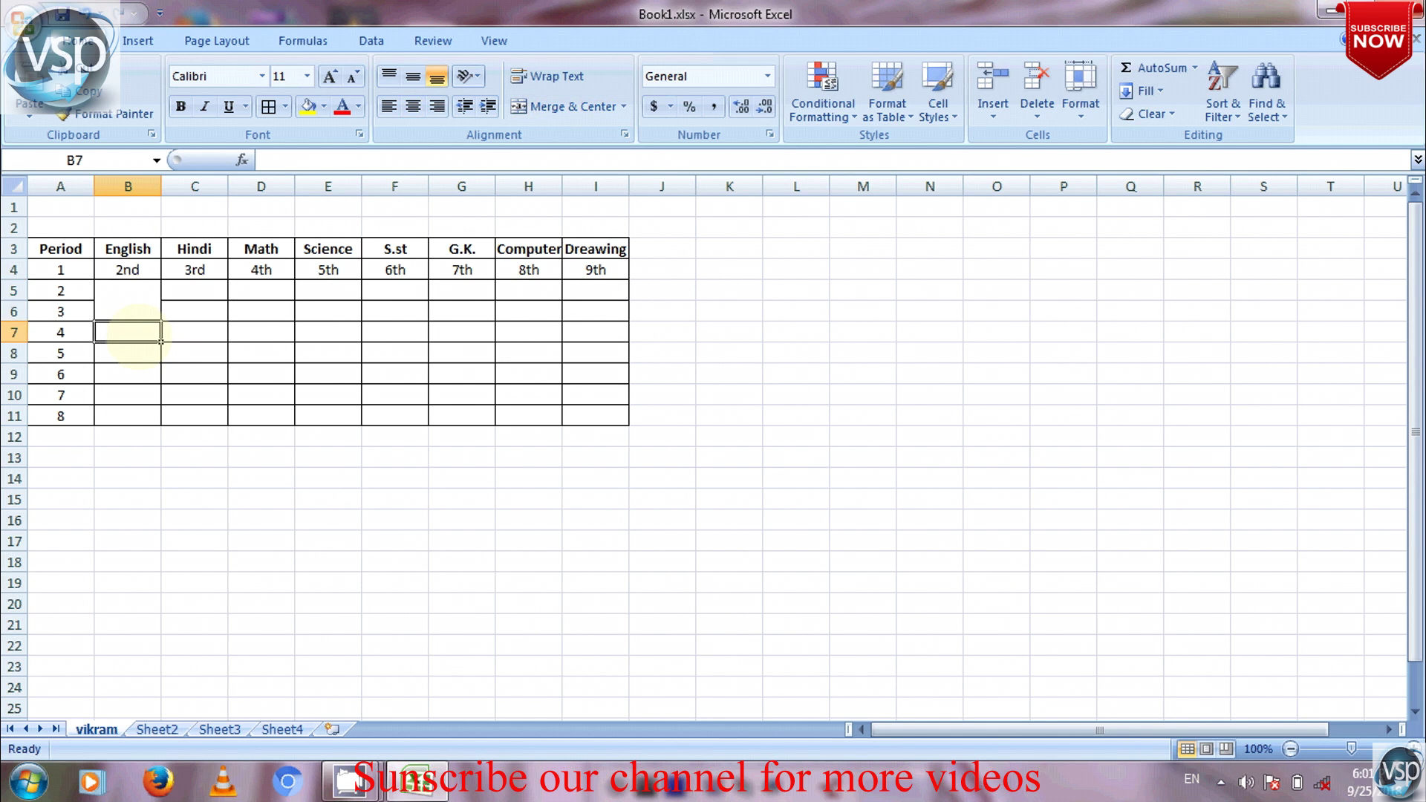
click(195, 312)
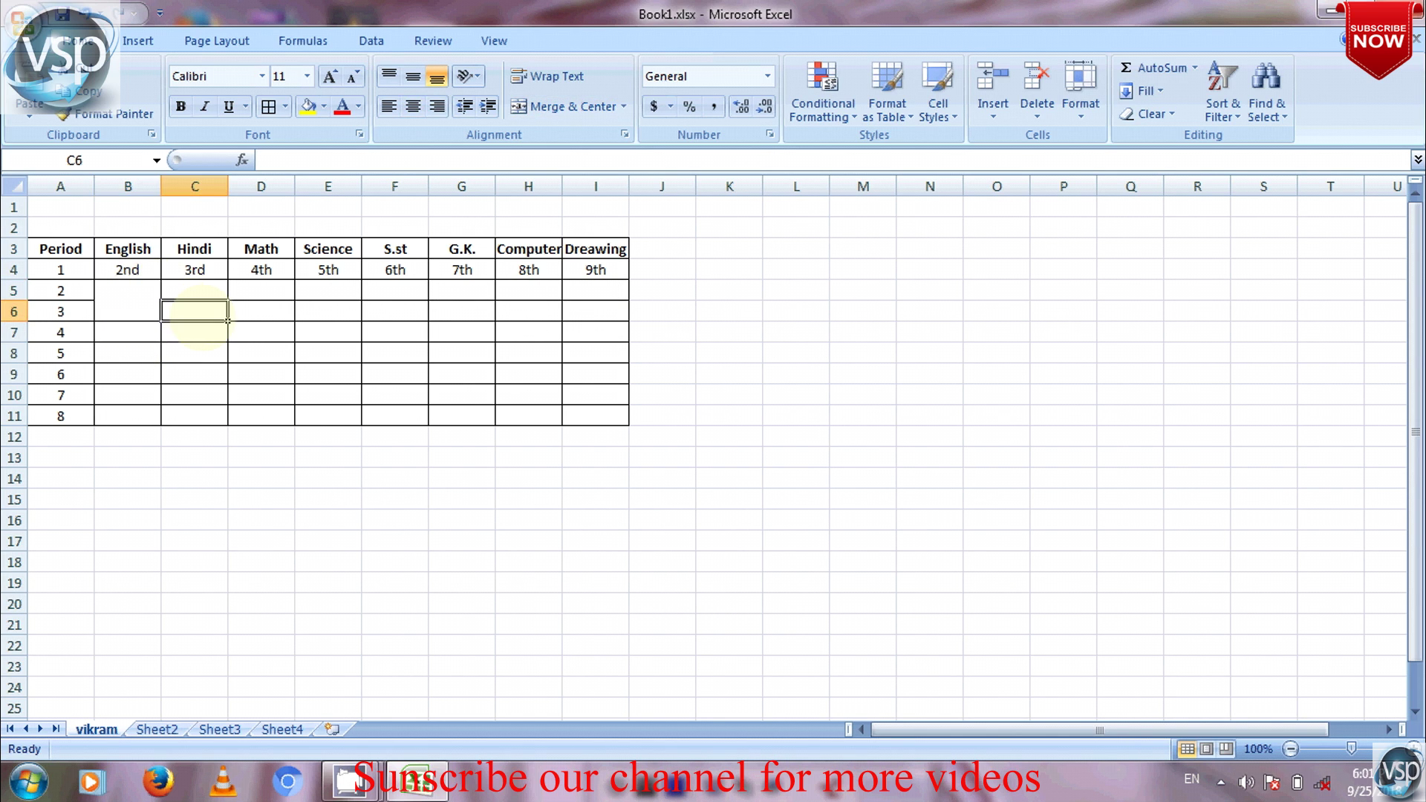